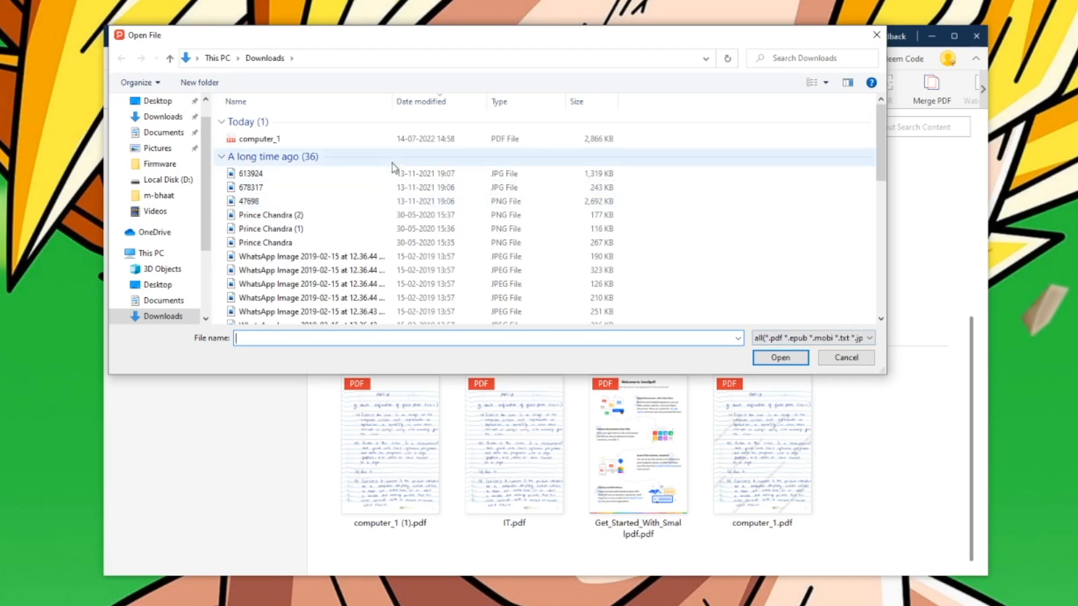
- Open IT.pdf from the Desktop in a new tab and show the Read tools
{"action": "left_click", "coordinate": [174, 291]}
{"action": "left_click_drag", "start_coordinate": [881, 171], "coordinate": [863, 238]}
{"action": "left_click", "coordinate": [312, 260]}
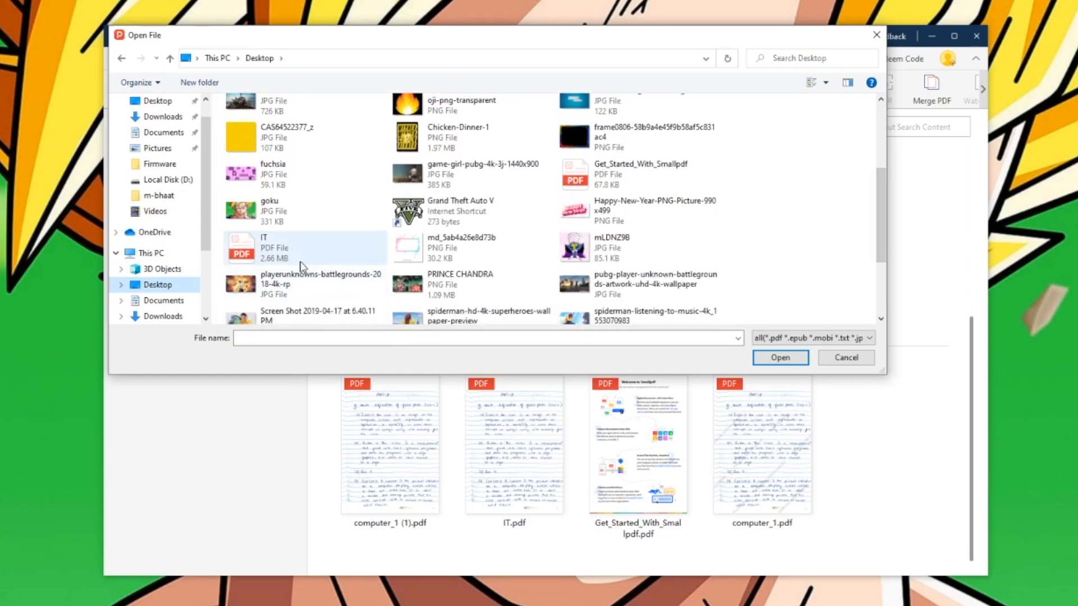
{"action": "left_click", "coordinate": [786, 363]}
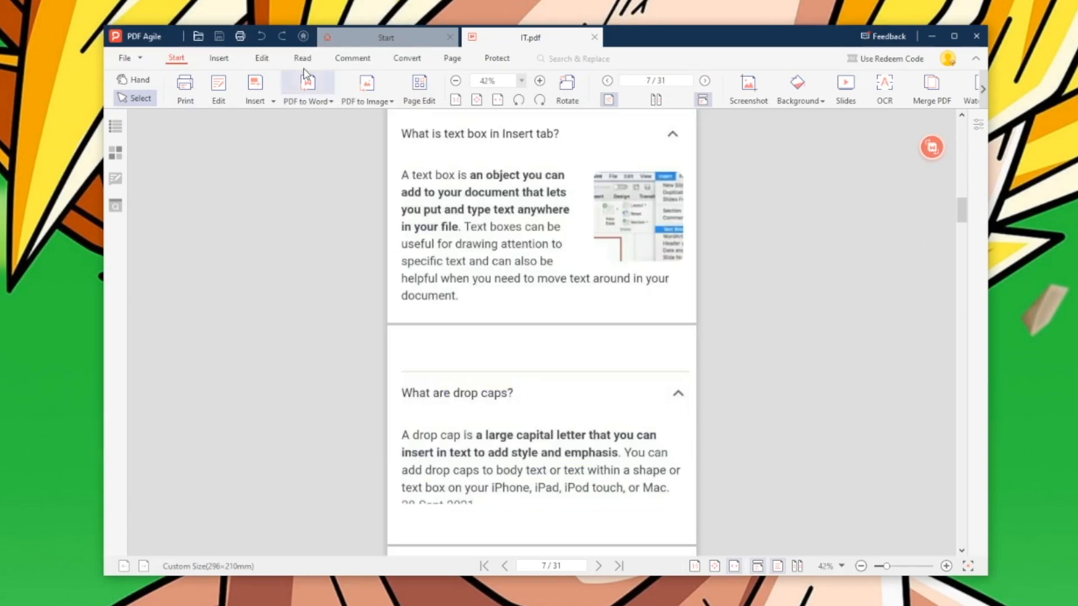
{"action": "left_click", "coordinate": [303, 59]}
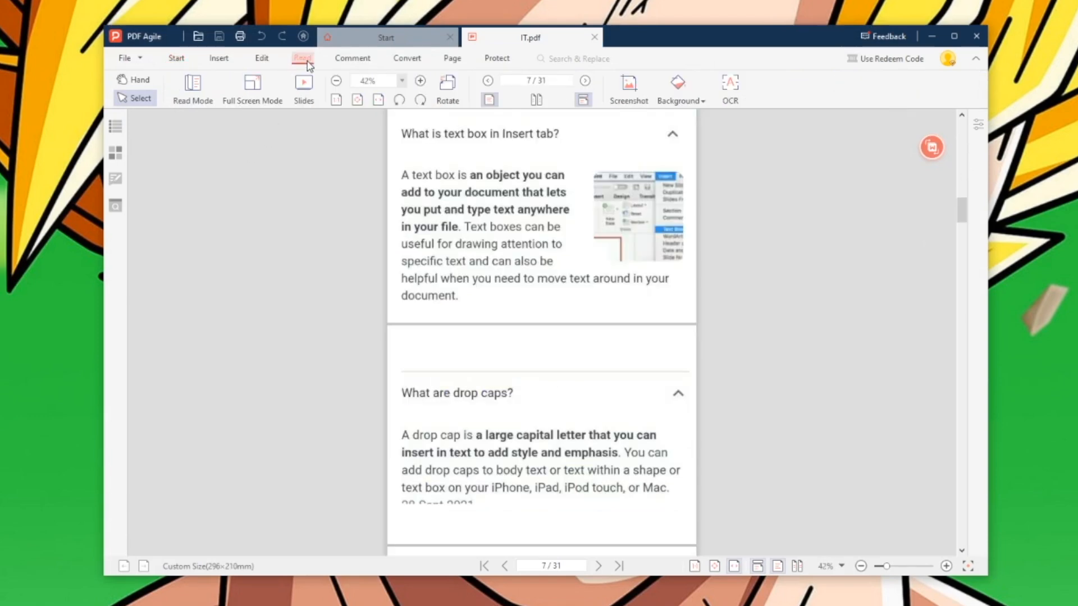
{"action": "left_click", "coordinate": [187, 87]}
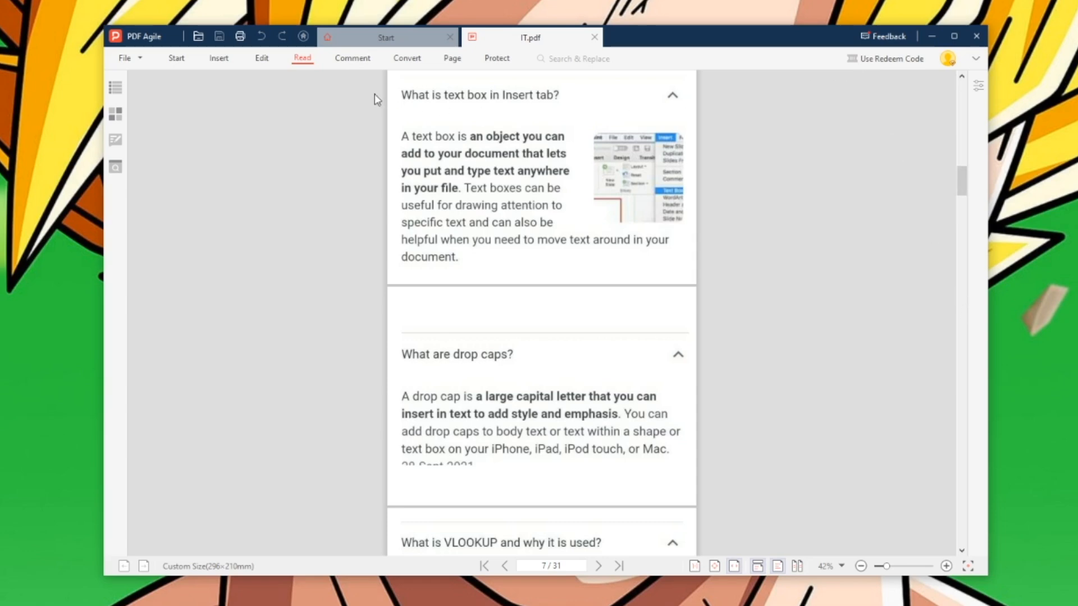
{"action": "left_click", "coordinate": [116, 95]}
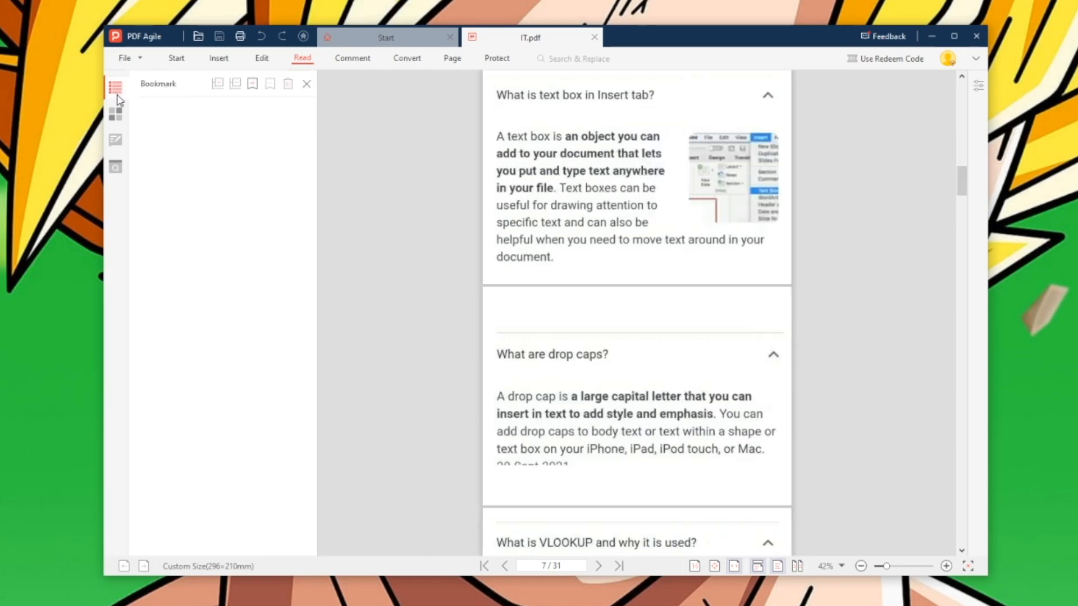
{"action": "left_click", "coordinate": [115, 115]}
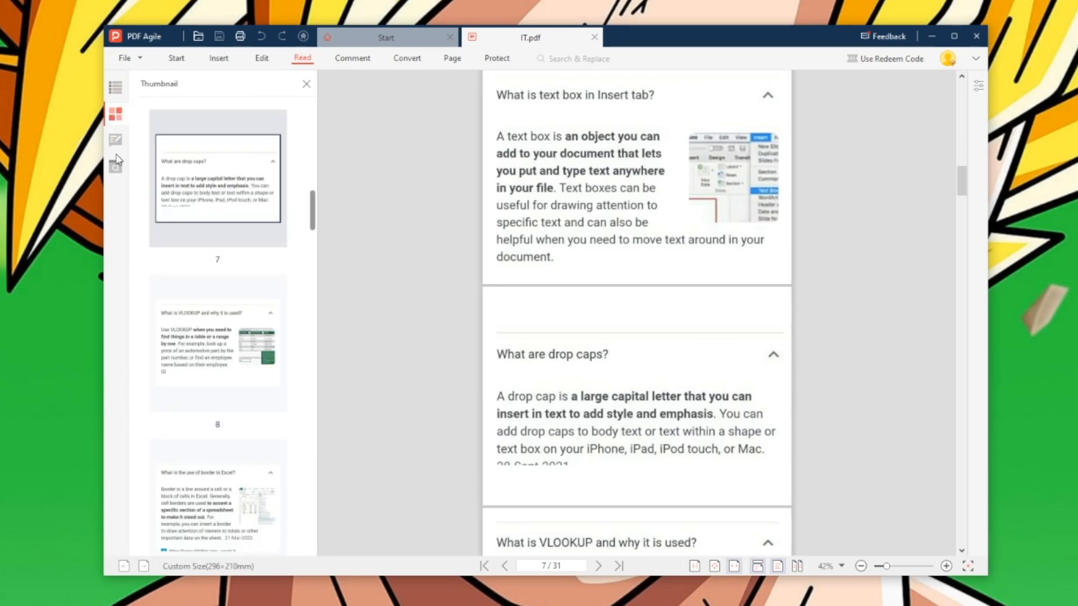
{"action": "left_click", "coordinate": [117, 141]}
{"action": "left_click", "coordinate": [116, 166]}
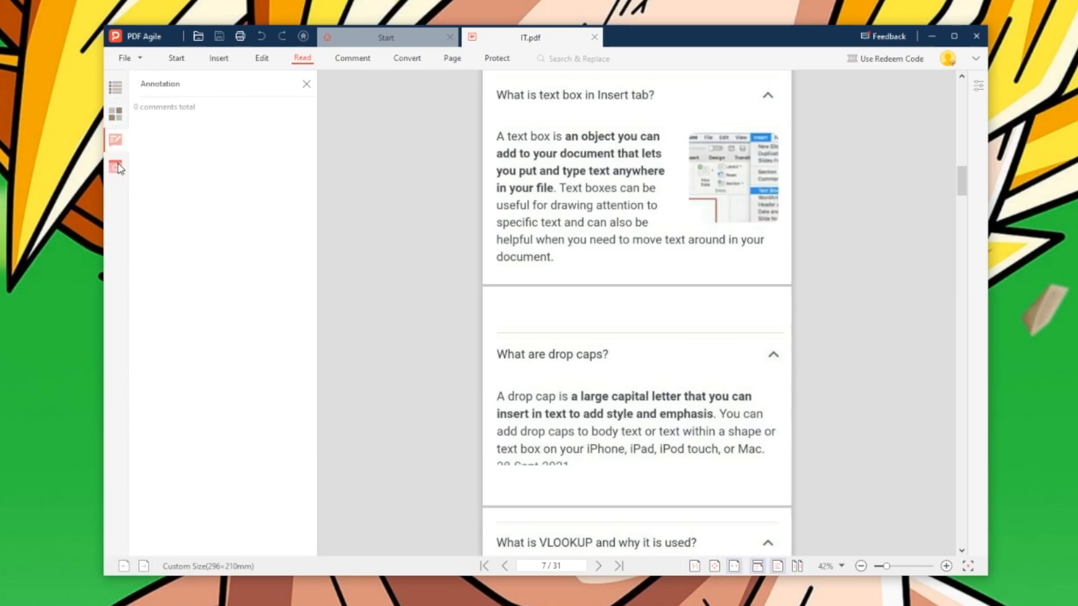
{"action": "left_click", "coordinate": [116, 88]}
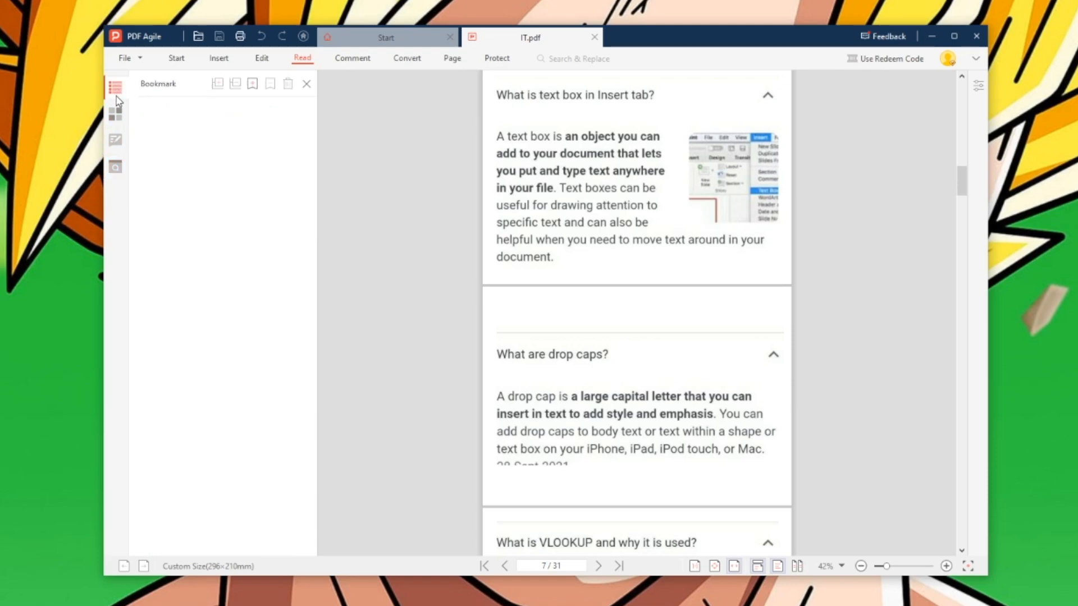
{"action": "left_click", "coordinate": [306, 84]}
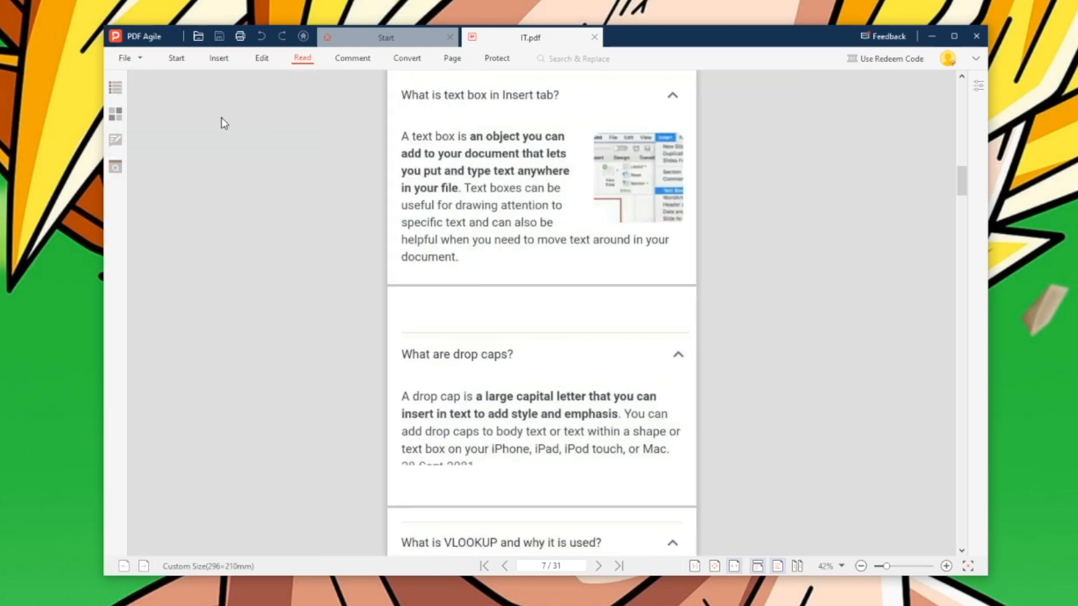
{"action": "left_click", "coordinate": [302, 58]}
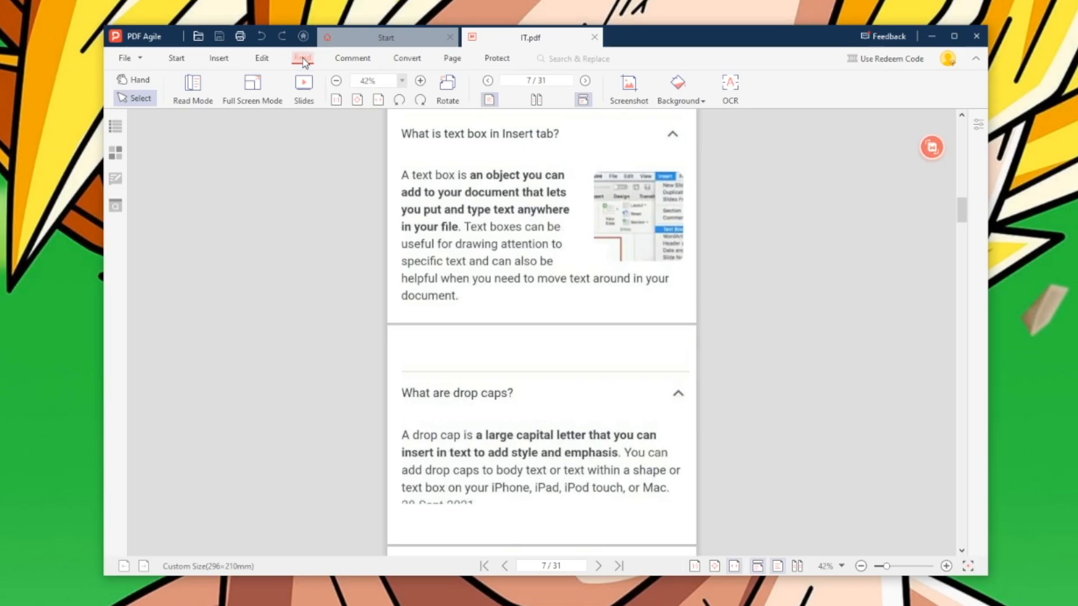
- View the page in full screen mode, scroll briefly, then exit full screen
{"action": "left_click", "coordinate": [263, 104]}
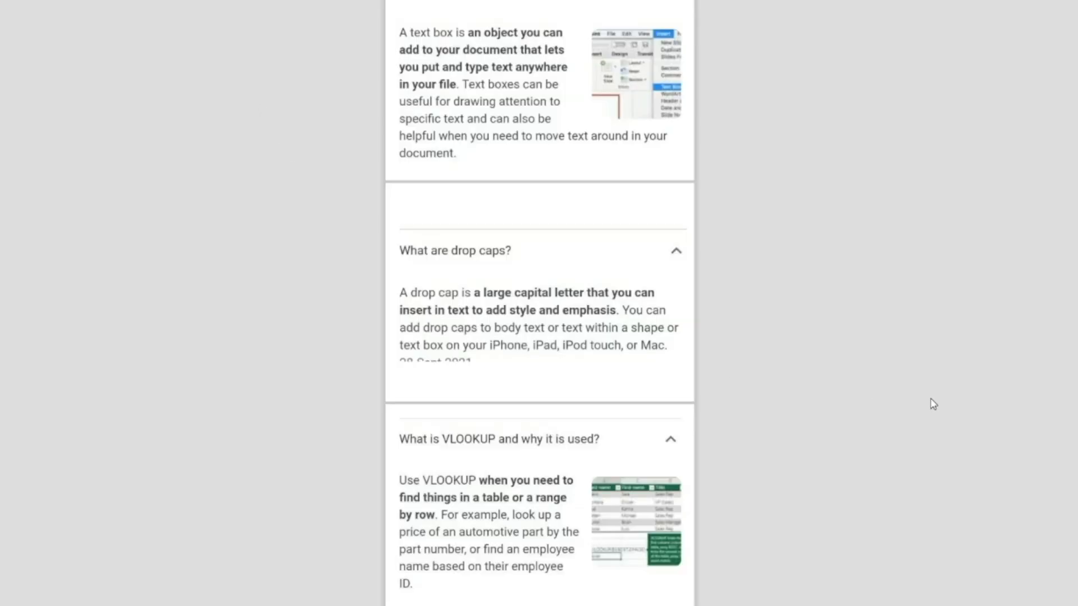
{"action": "scroll", "coordinate": [934, 404], "scroll_direction": "up", "scroll_amount": 5}
{"action": "scroll", "coordinate": [931, 404], "scroll_direction": "down", "scroll_amount": 7}
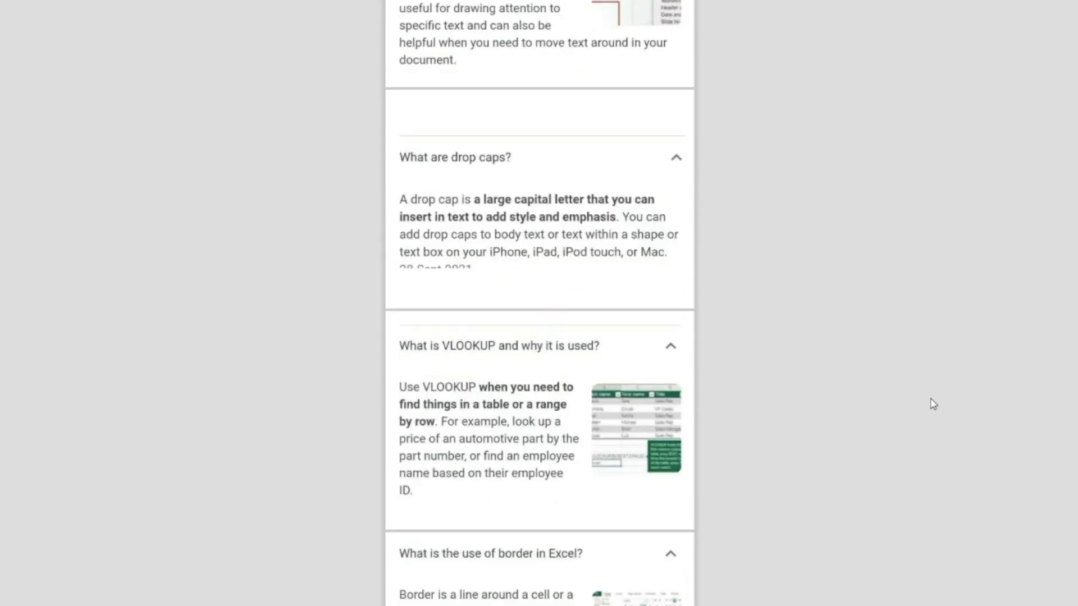
{"action": "key", "text": "Escape"}
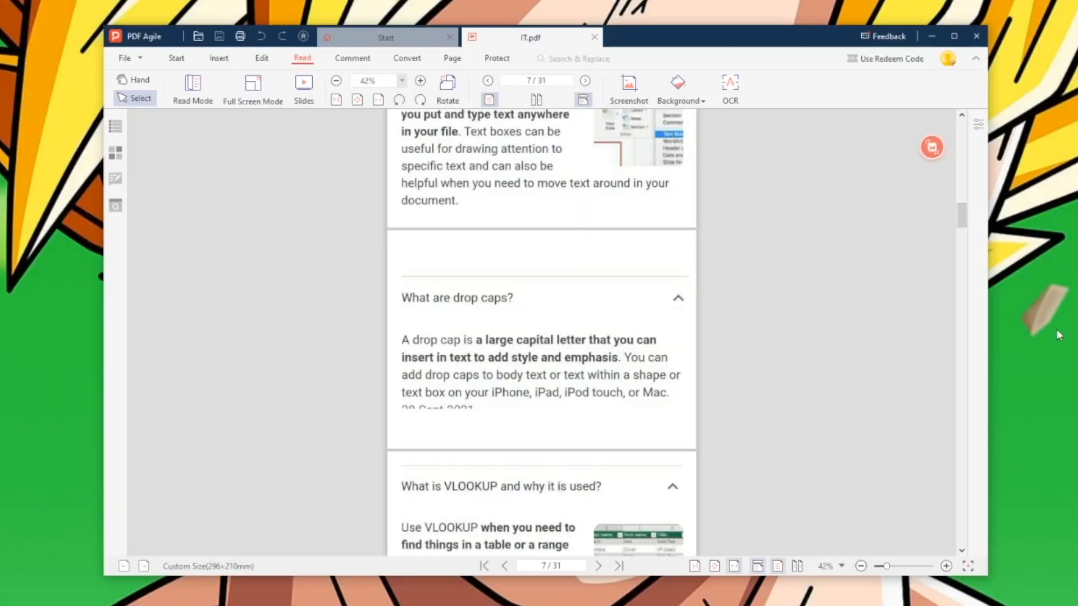
- Present IT.pdf as a slideshow through the VLOOKUP and border pages to the answer page, then exit
{"action": "left_click", "coordinate": [303, 90]}
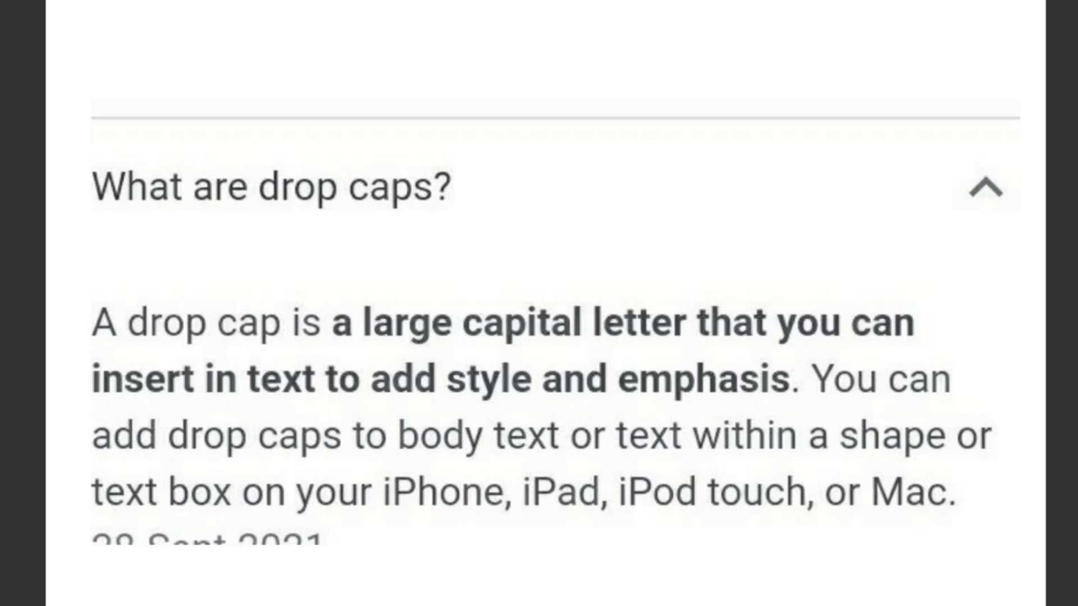
{"action": "key", "text": "Right"}
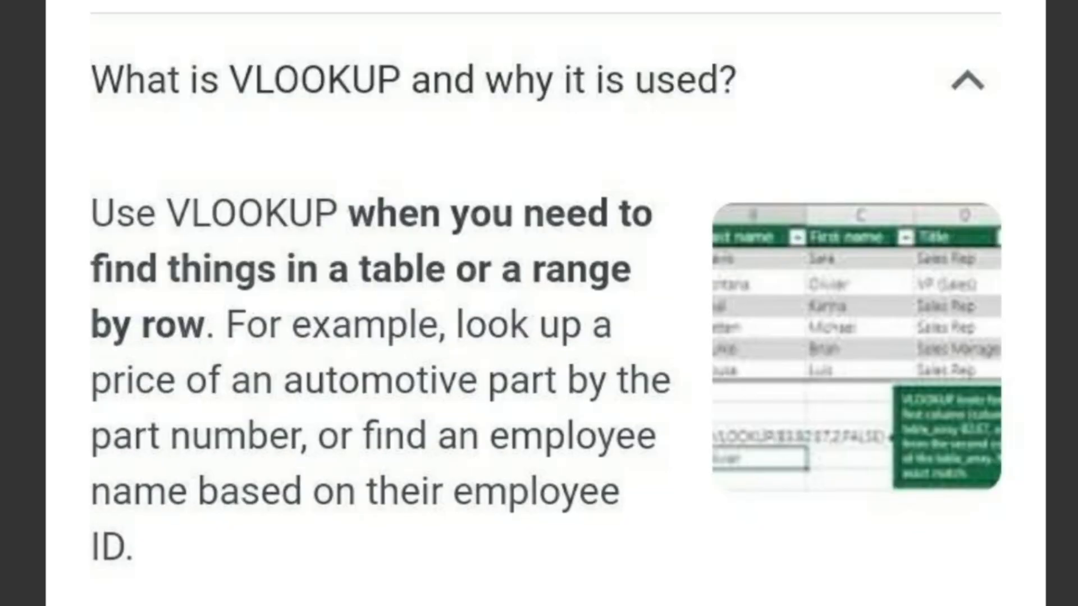
{"action": "key", "text": "Right"}
{"action": "key", "text": "Right"}
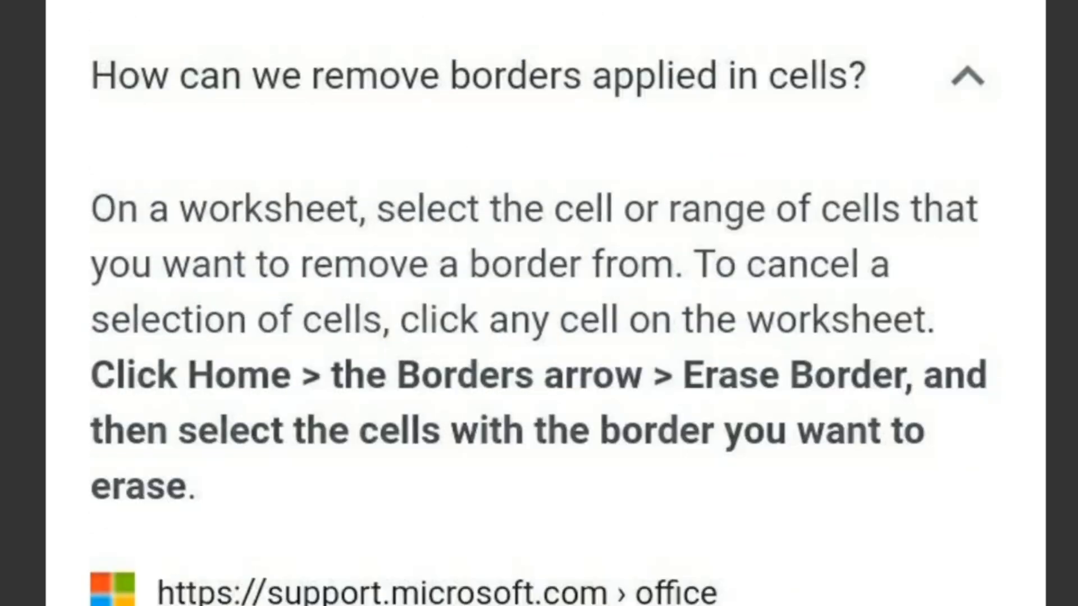
{"action": "key", "text": "Right"}
{"action": "key", "text": "Escape"}
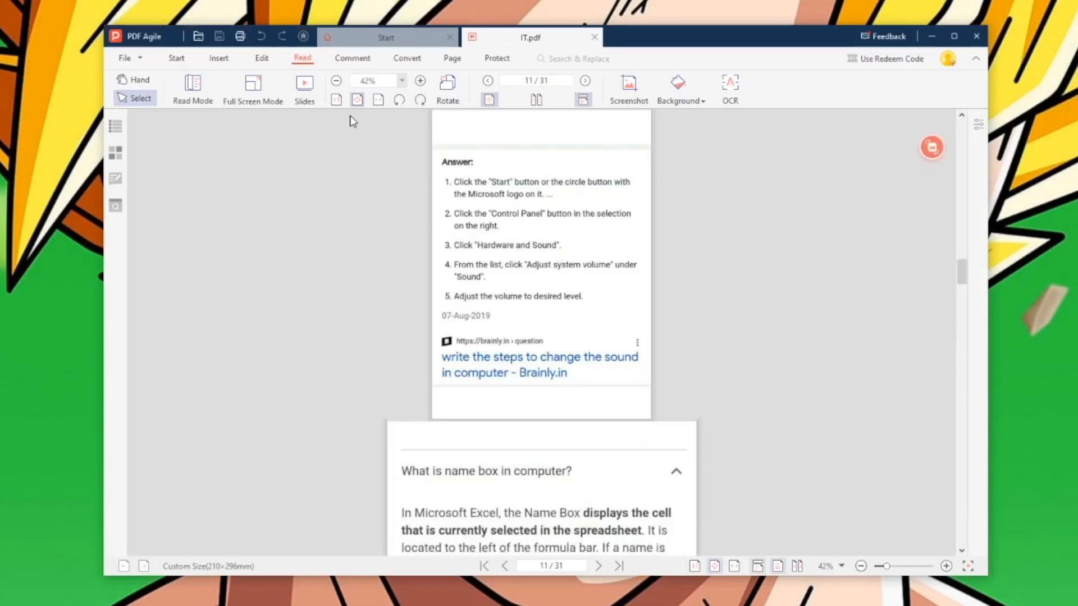
{"action": "left_click", "coordinate": [338, 101]}
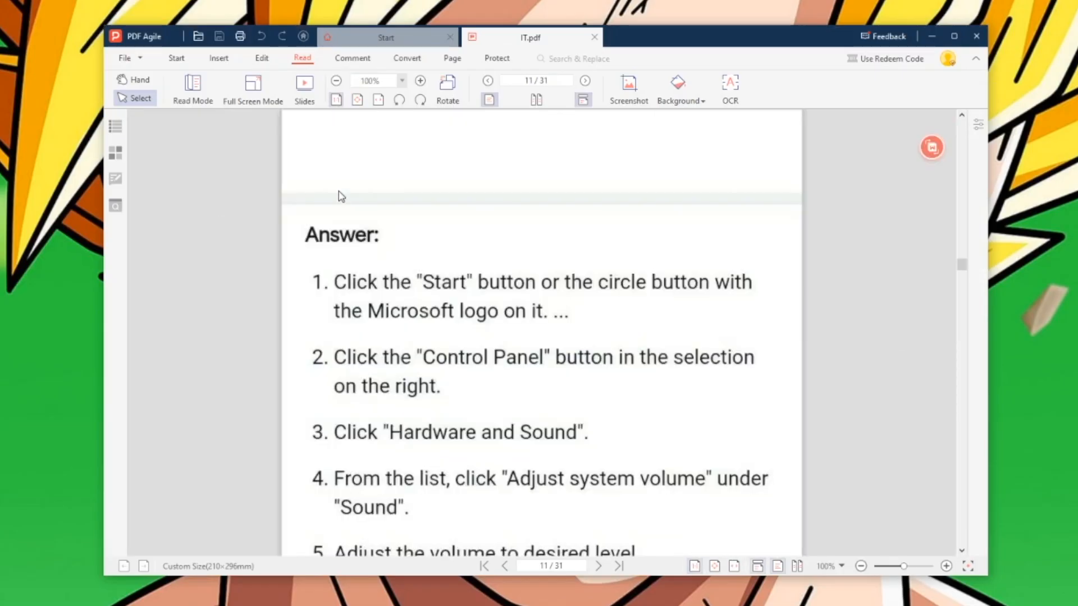
{"action": "left_click", "coordinate": [357, 100]}
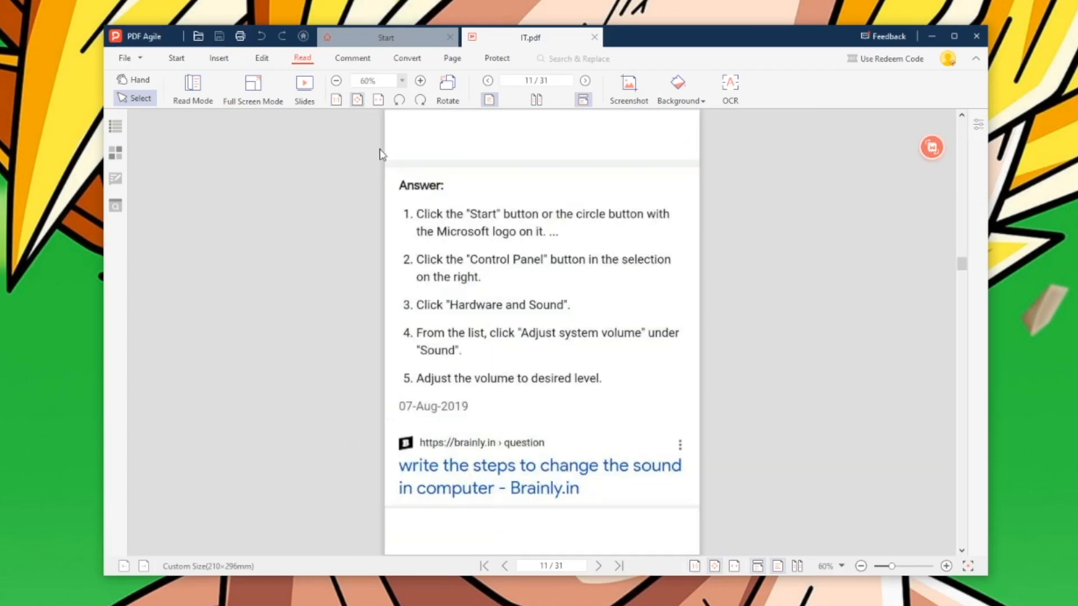
{"action": "left_click", "coordinate": [377, 100]}
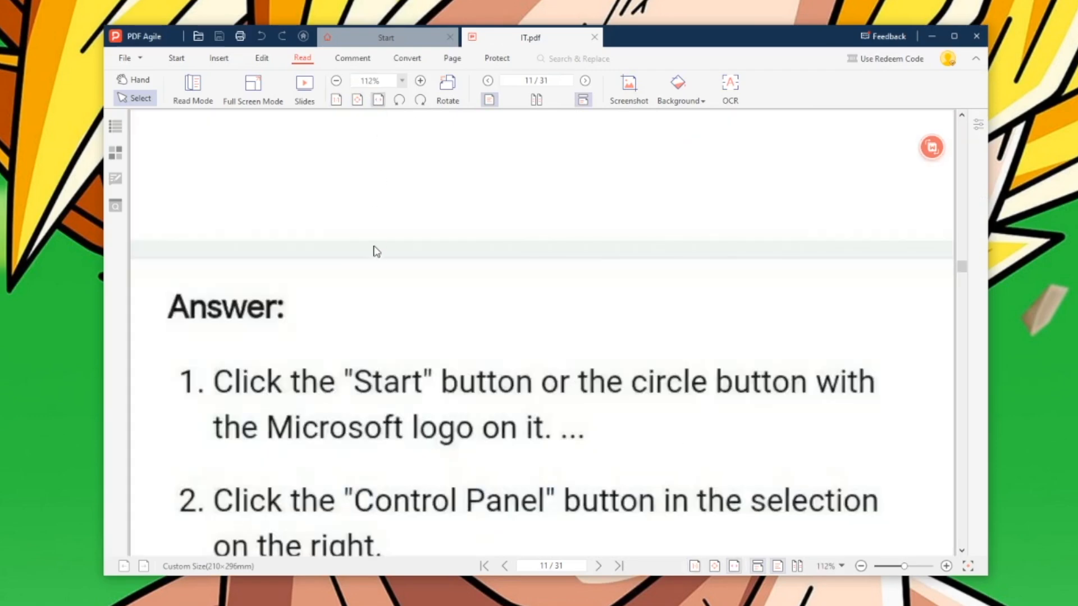
{"action": "left_click", "coordinate": [336, 101]}
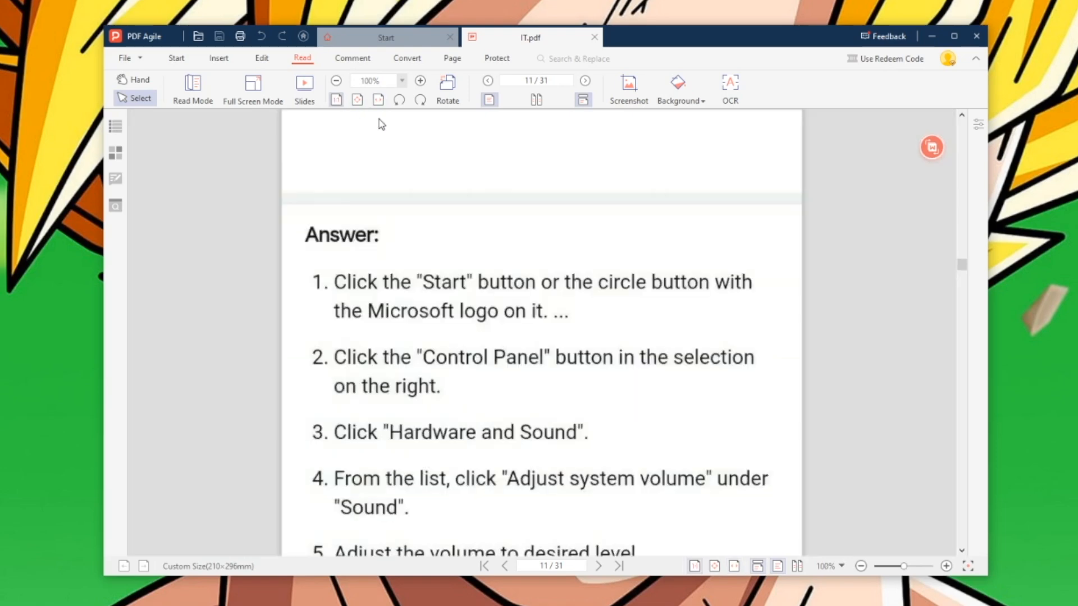
{"action": "left_click", "coordinate": [447, 90]}
{"action": "left_click", "coordinate": [448, 90]}
{"action": "left_click", "coordinate": [448, 90]}
{"action": "left_click", "coordinate": [452, 90]}
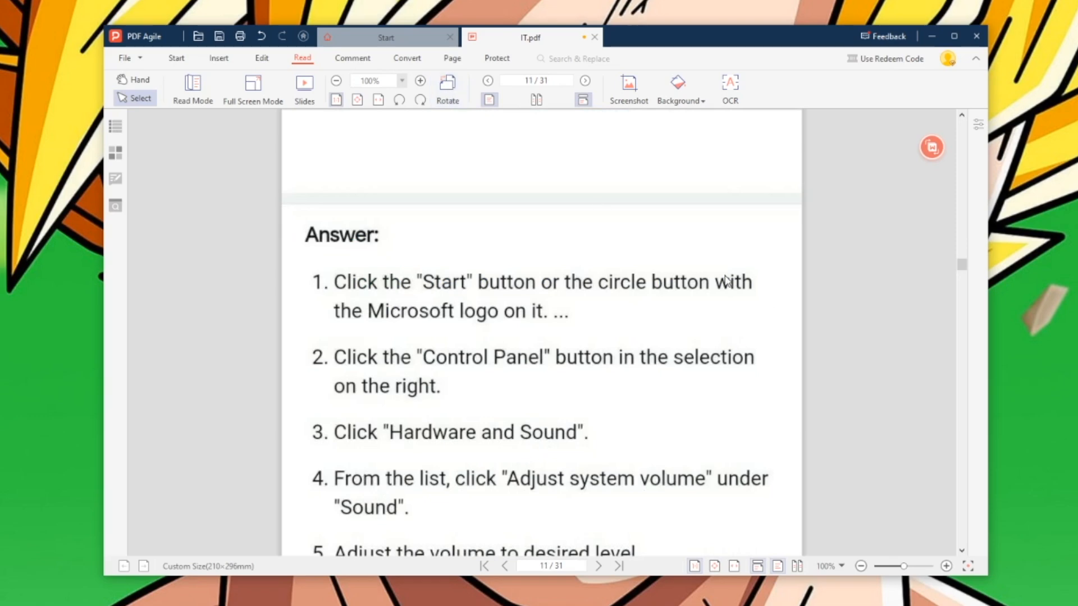
{"action": "left_click", "coordinate": [538, 100]}
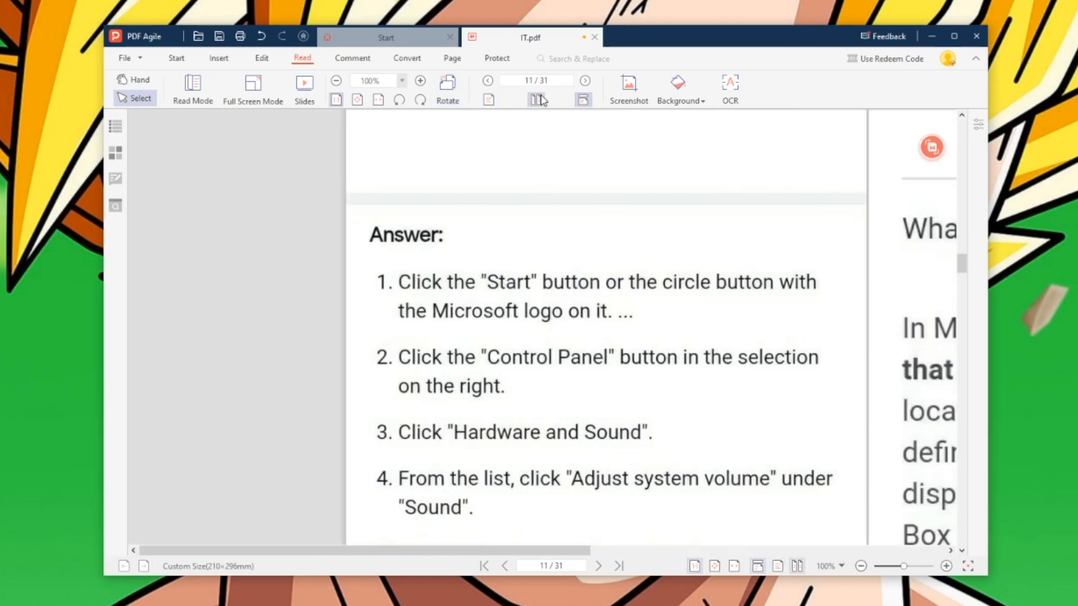
{"action": "left_click", "coordinate": [583, 100]}
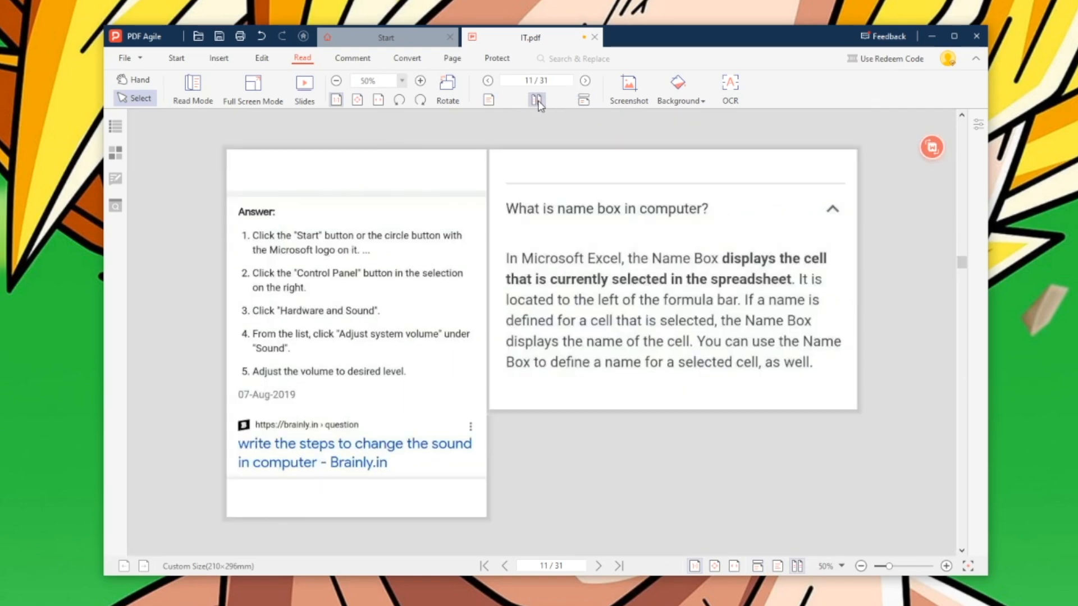
{"action": "left_click", "coordinate": [584, 100]}
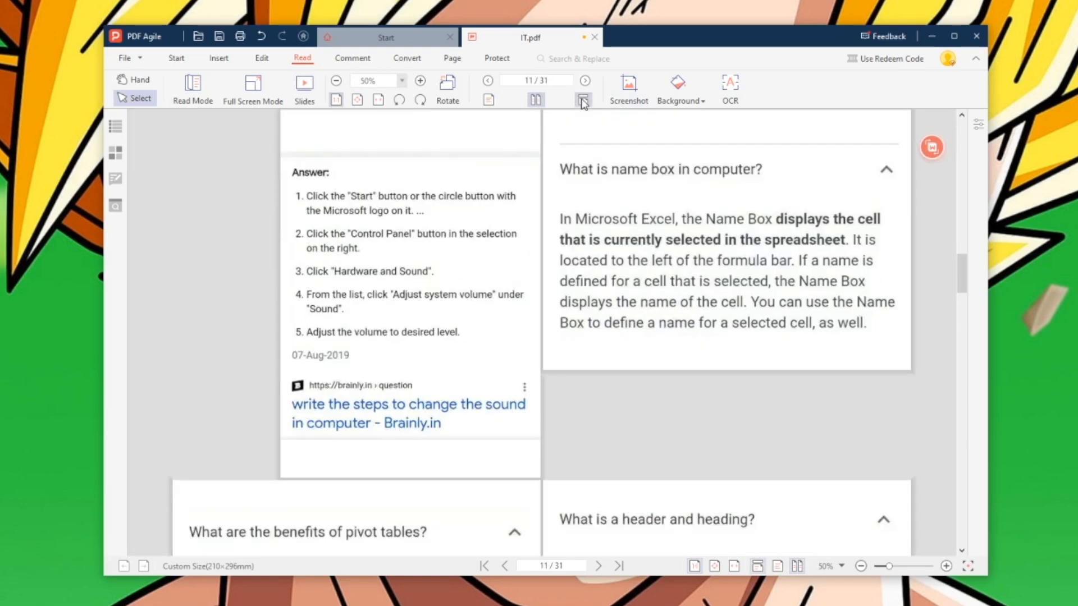
{"action": "left_click", "coordinate": [489, 100]}
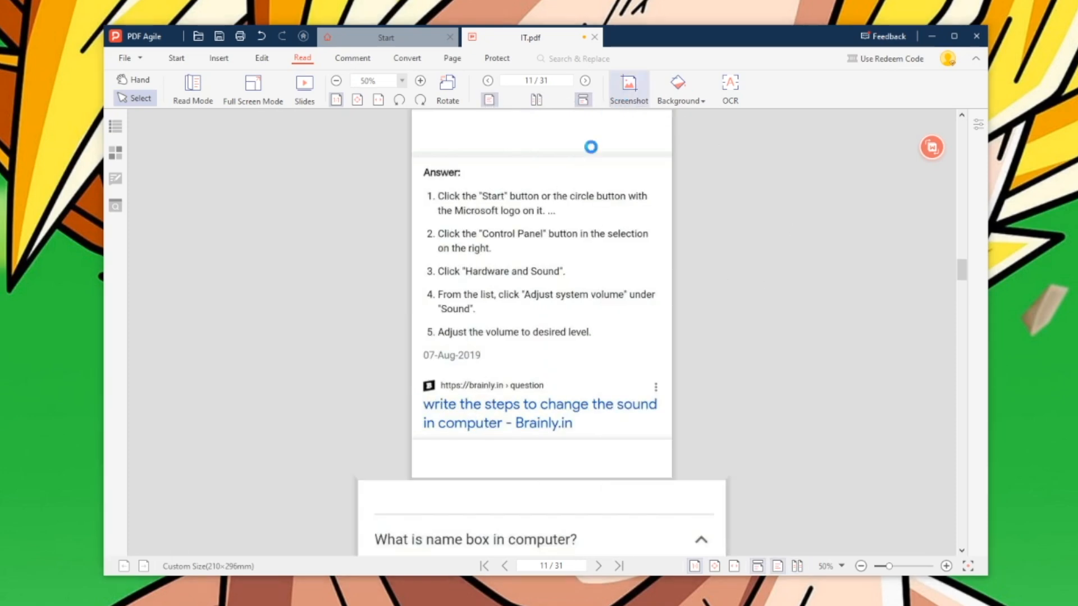
{"action": "left_click", "coordinate": [621, 101]}
{"action": "left_click_drag", "start_coordinate": [418, 160], "coordinate": [660, 331]}
{"action": "left_click", "coordinate": [638, 346]}
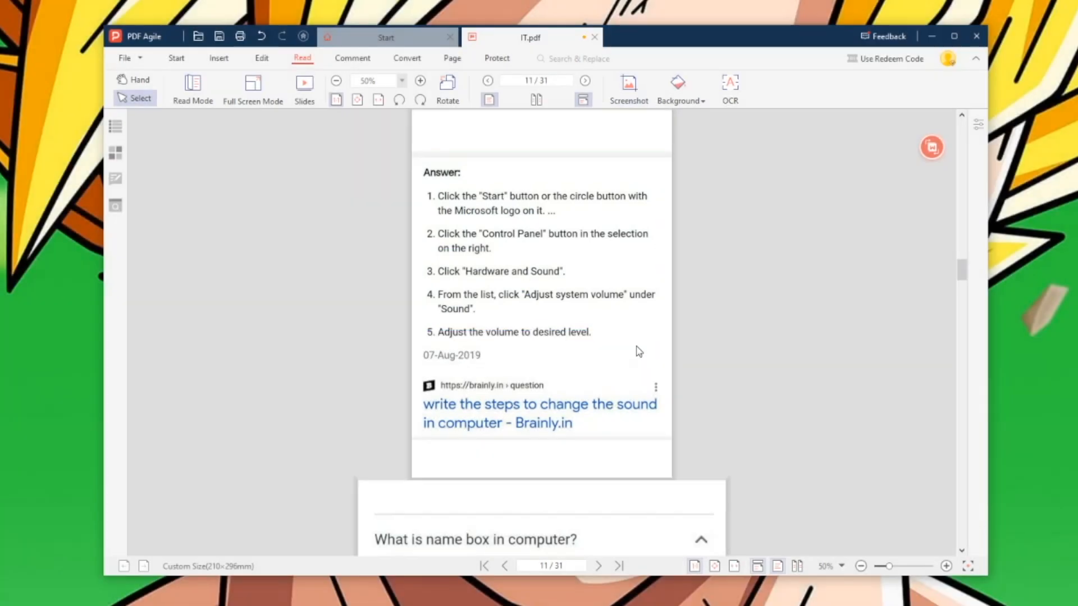
{"action": "left_click", "coordinate": [679, 93]}
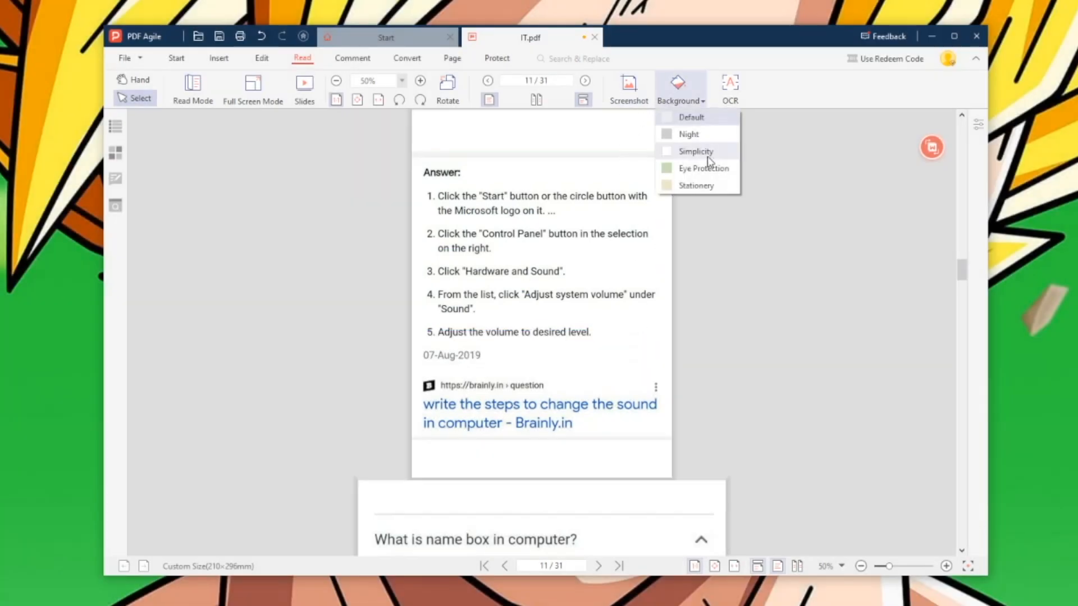
{"action": "left_click", "coordinate": [703, 133]}
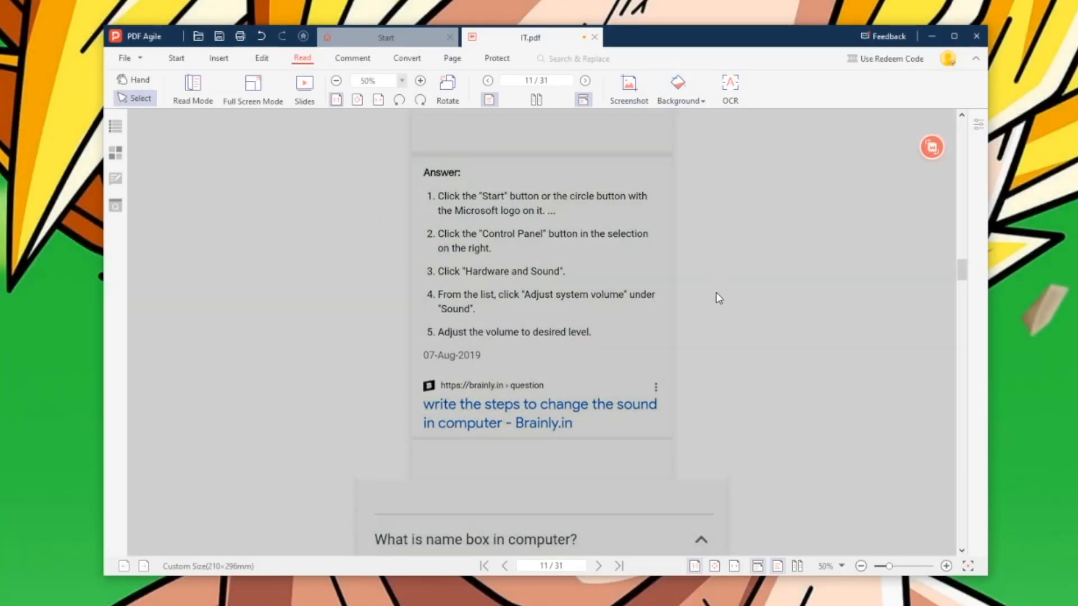
{"action": "left_click", "coordinate": [673, 92]}
{"action": "left_click", "coordinate": [696, 153]}
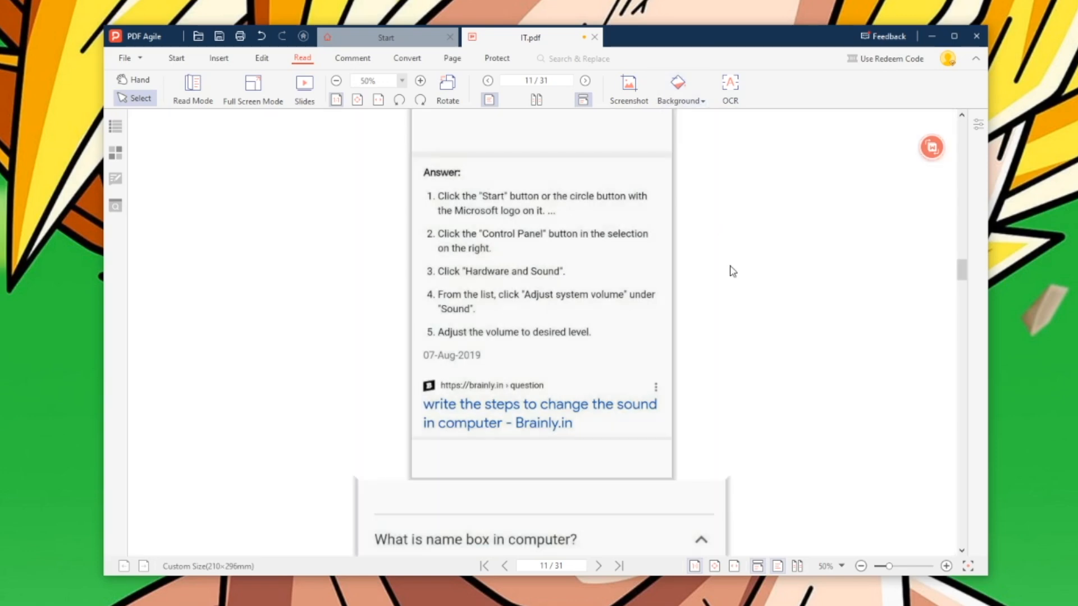
{"action": "left_click", "coordinate": [693, 104]}
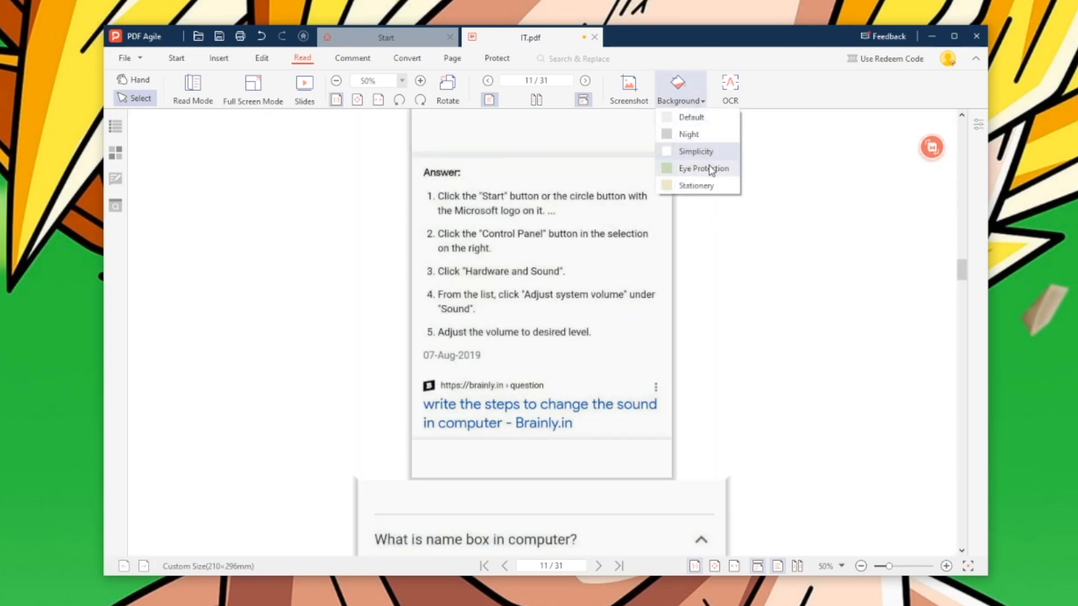
{"action": "left_click", "coordinate": [700, 168]}
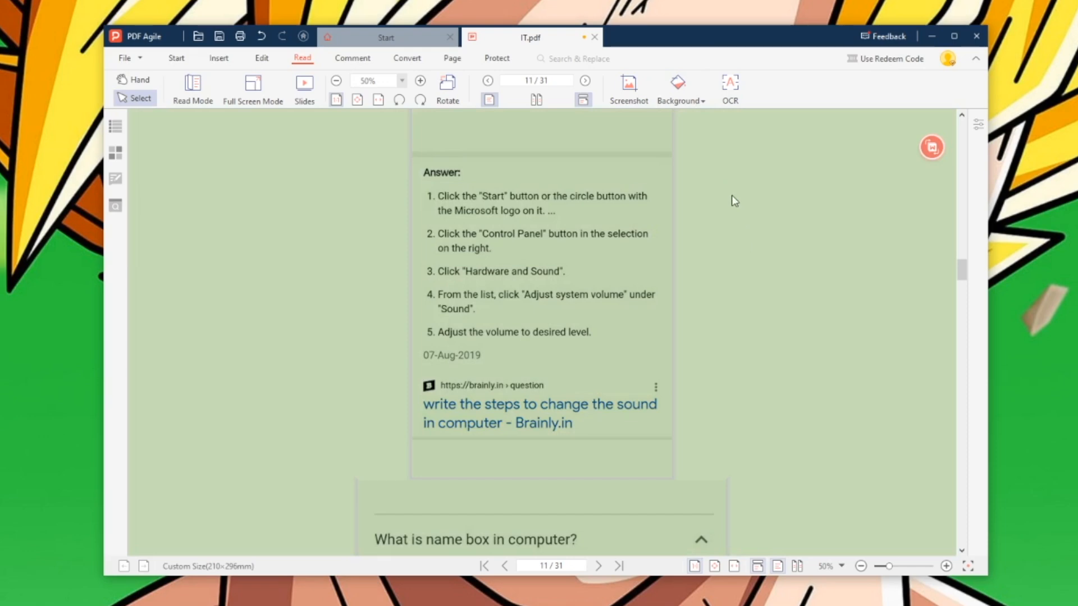
{"action": "left_click", "coordinate": [696, 107]}
{"action": "left_click", "coordinate": [696, 185]}
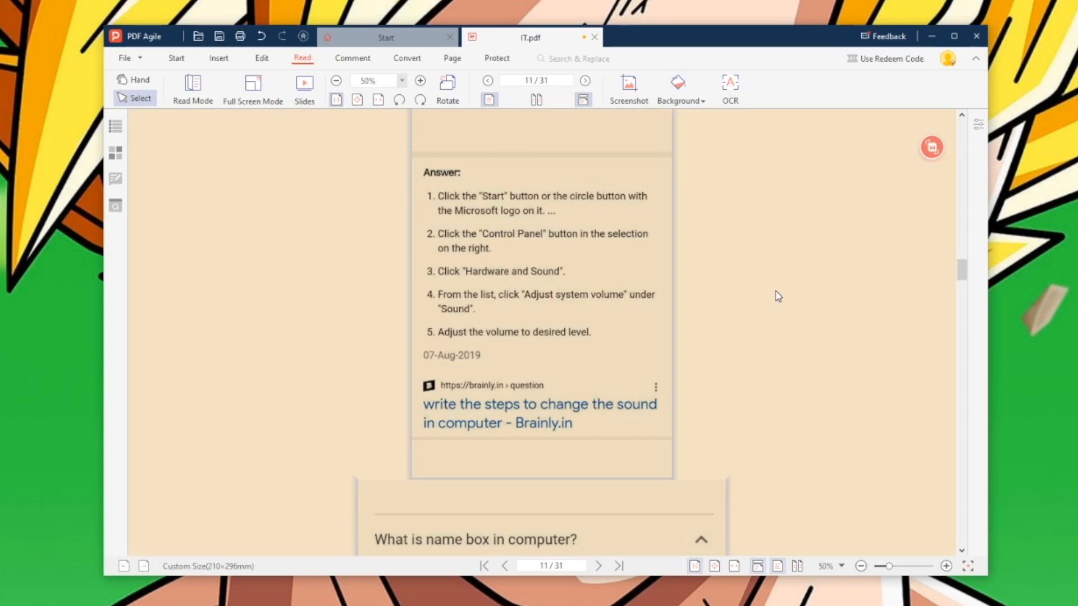
{"action": "left_click", "coordinate": [699, 103]}
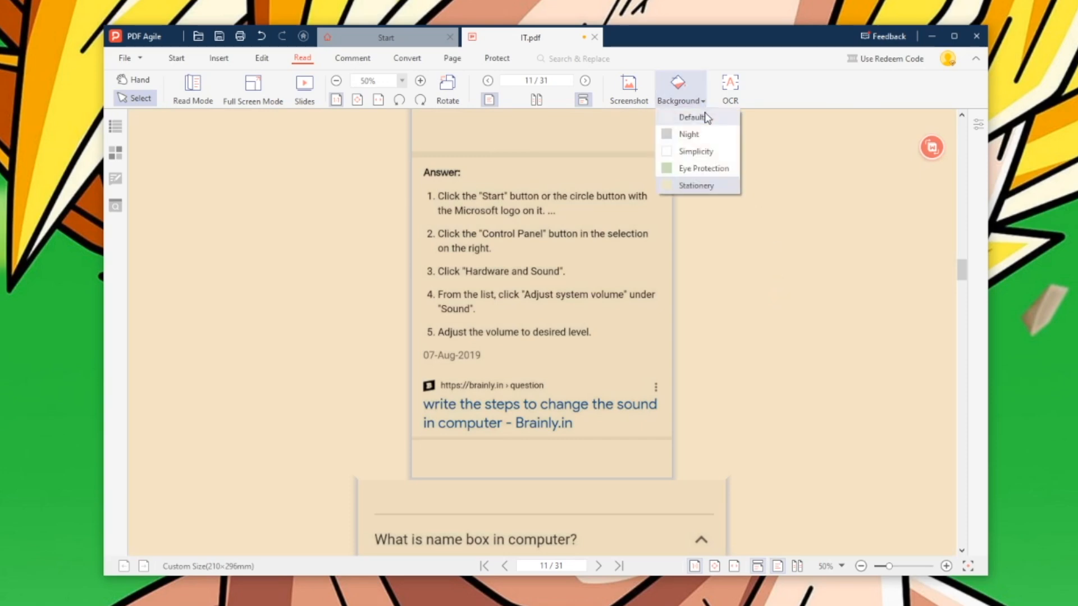
{"action": "left_click", "coordinate": [693, 115]}
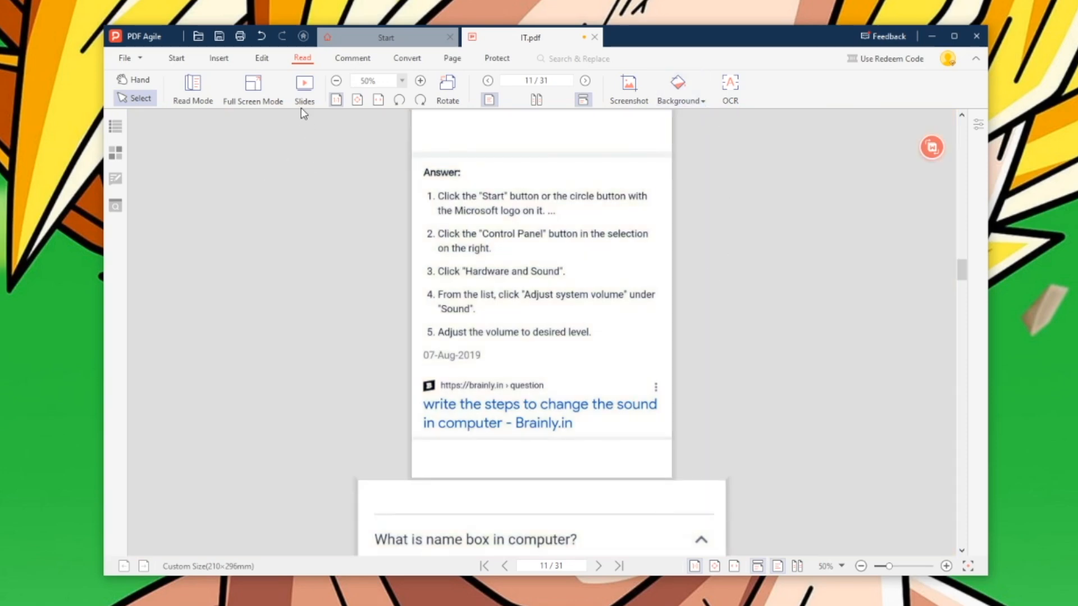
- Add a widened text box beside the date reading 'HELLO Kaise hai Aap Sabhi'
{"action": "left_click", "coordinate": [262, 58]}
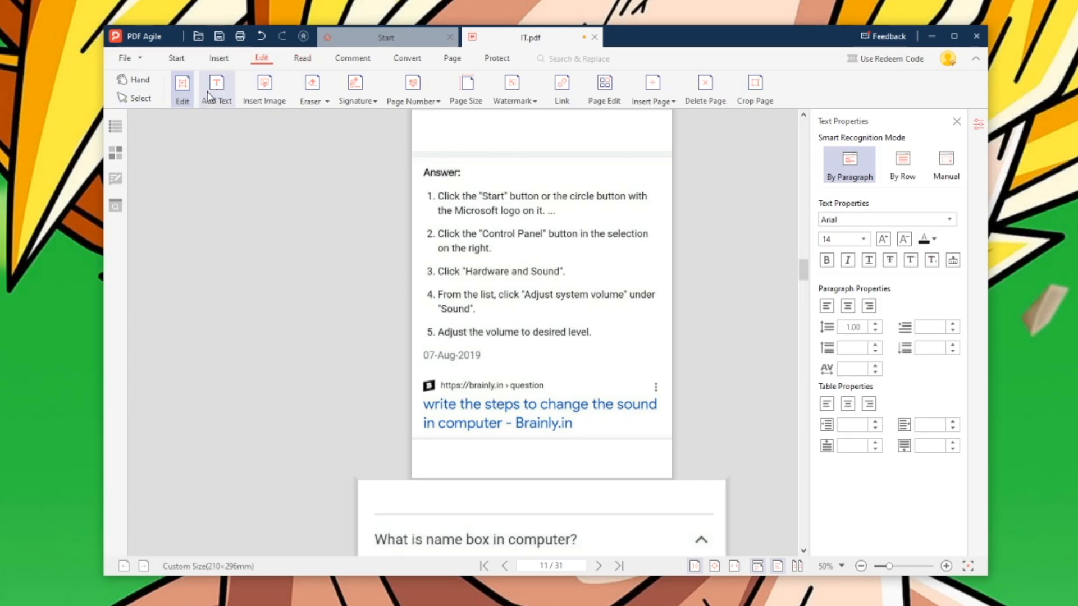
{"action": "left_click", "coordinate": [187, 89]}
{"action": "left_click", "coordinate": [182, 89]}
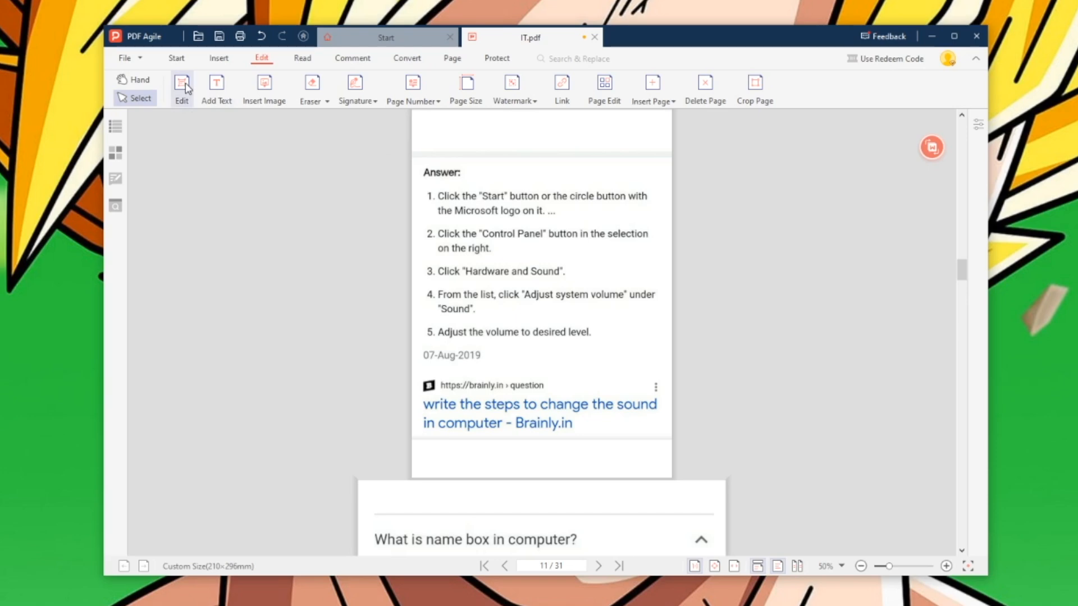
{"action": "left_click", "coordinate": [217, 89]}
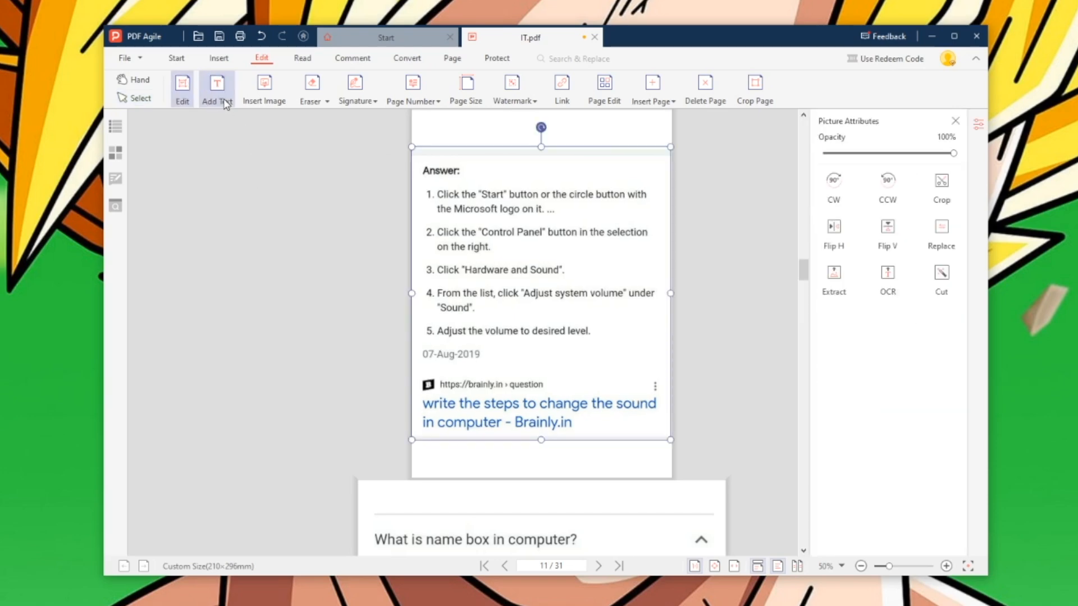
{"action": "left_click", "coordinate": [508, 358]}
{"action": "type", "text": "das"}
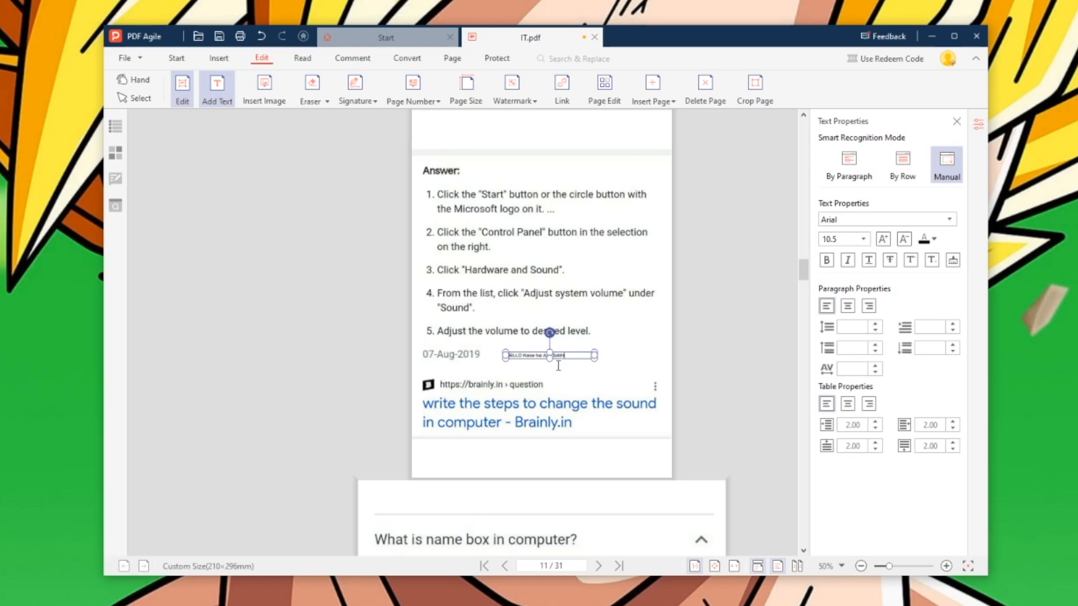
{"action": "left_click_drag", "start_coordinate": [595, 358], "coordinate": [613, 386]}
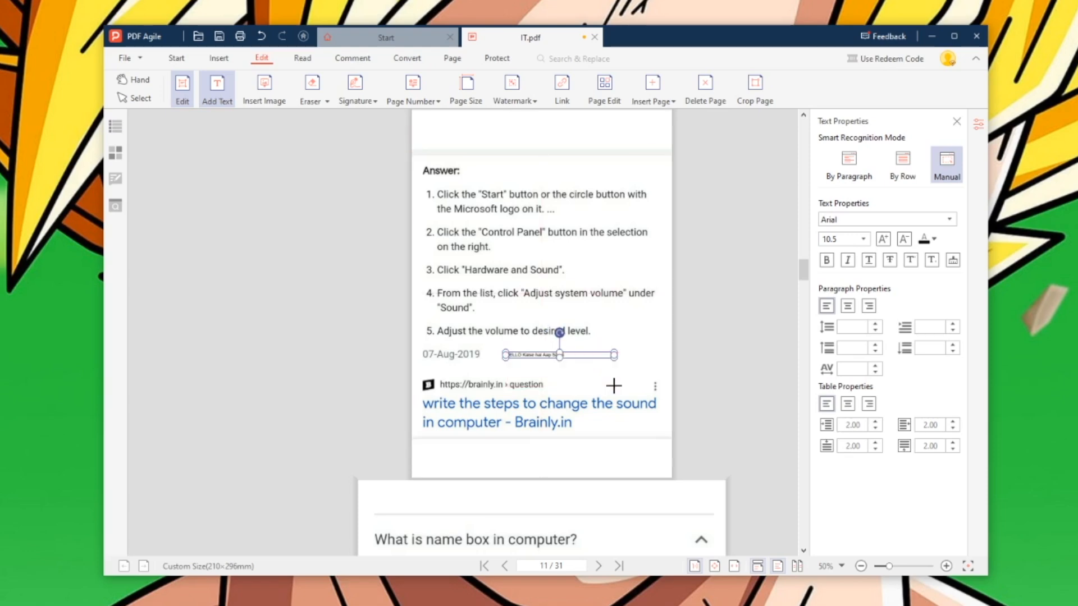
- Set the new text to 36-point size and red colour
{"action": "left_click", "coordinate": [863, 239]}
{"action": "left_click", "coordinate": [848, 335]}
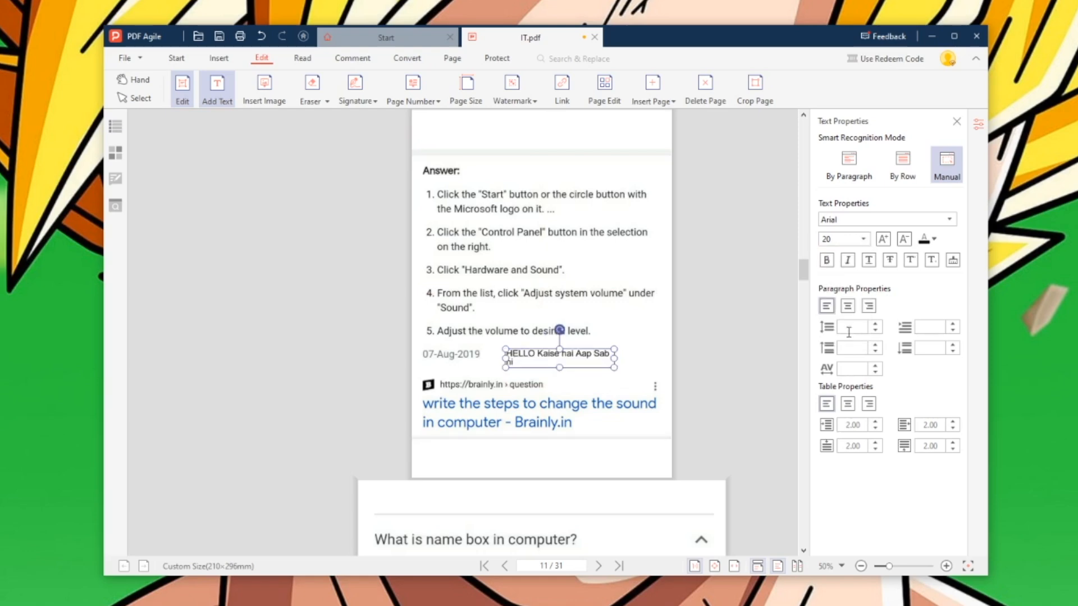
{"action": "left_click", "coordinate": [862, 239]}
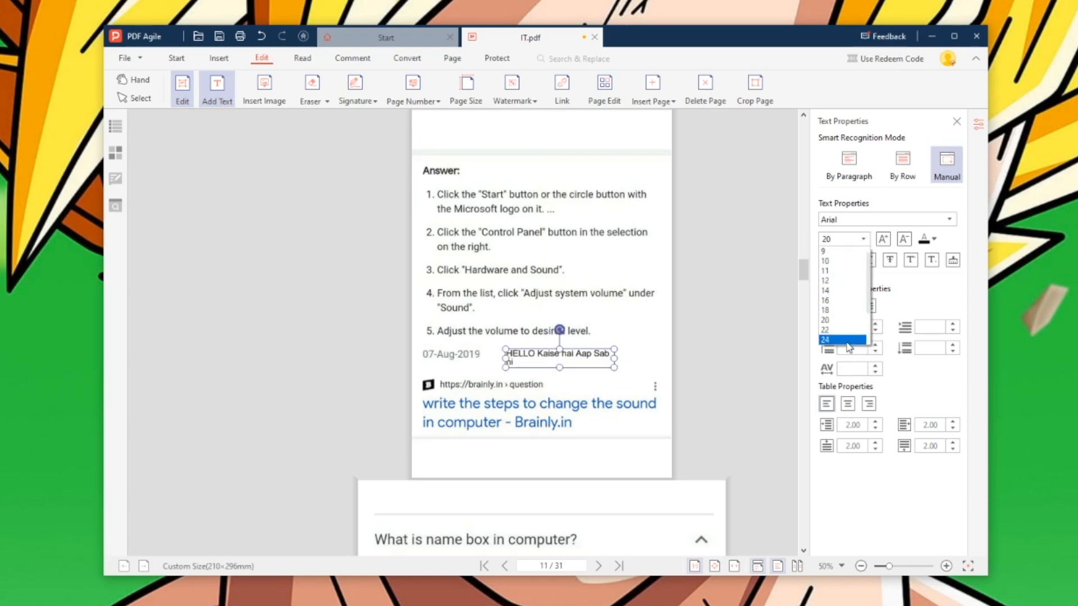
{"action": "scroll", "coordinate": [870, 308], "scroll_direction": "down", "scroll_amount": 2}
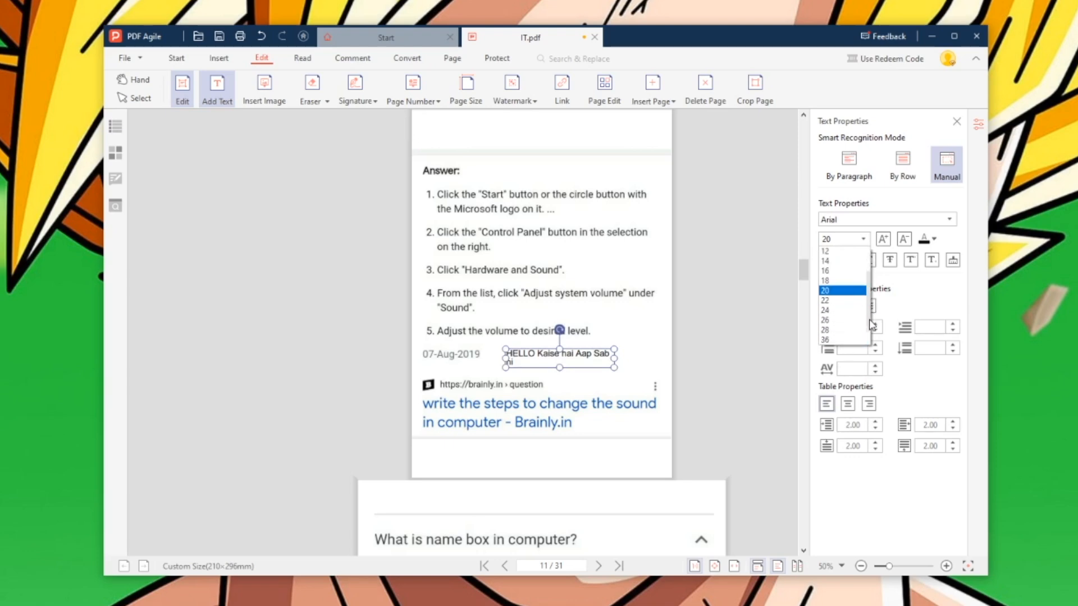
{"action": "left_click", "coordinate": [839, 332]}
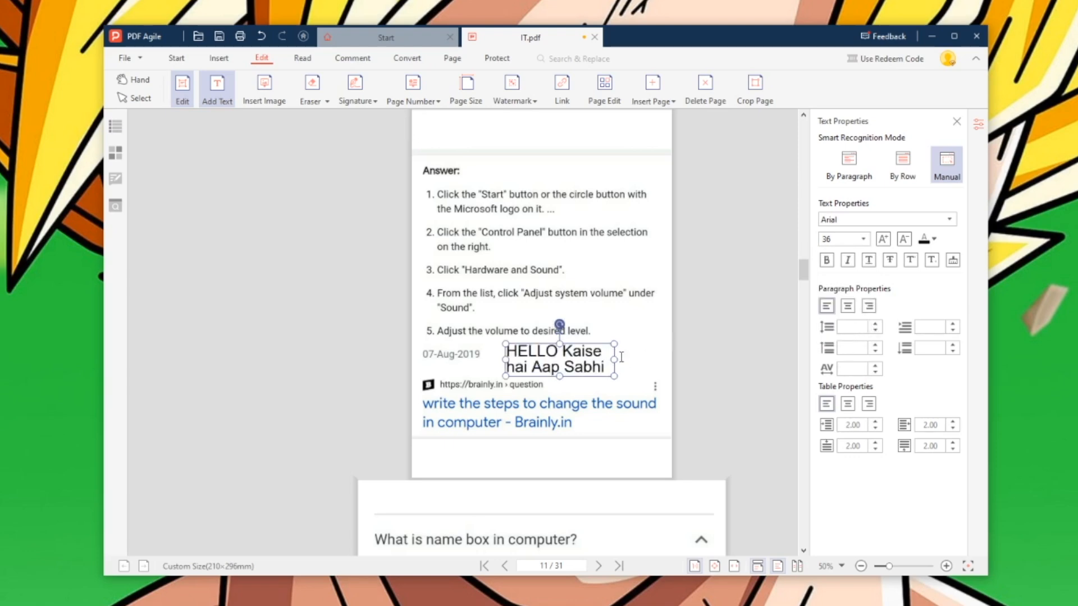
{"action": "left_click", "coordinate": [934, 239]}
{"action": "left_click", "coordinate": [775, 437]}
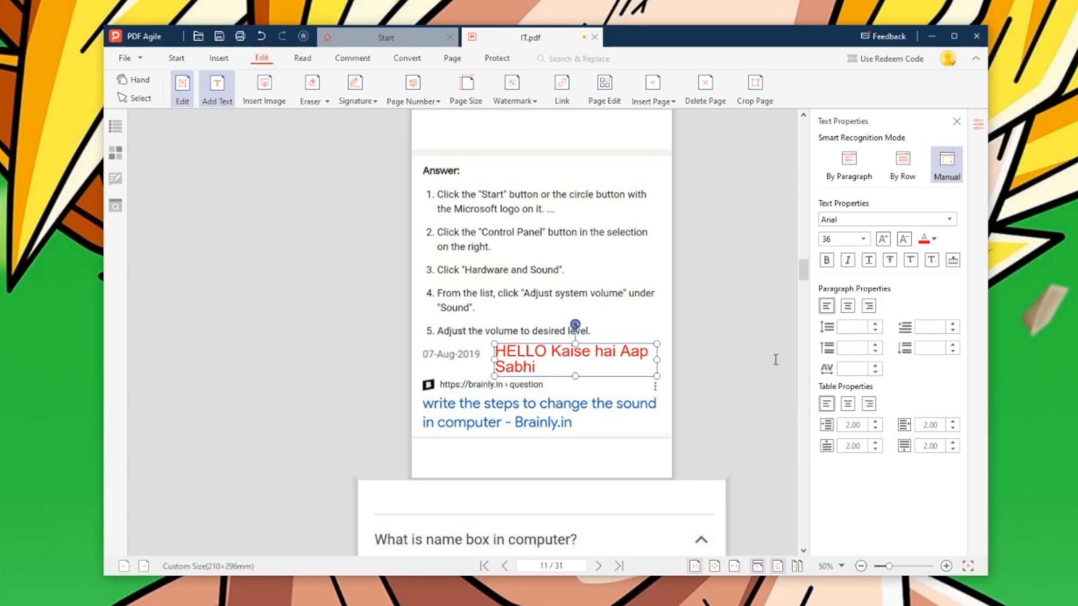
- Make the red text bold and italic, leaving it without underline or strikethrough
{"action": "left_click", "coordinate": [833, 261]}
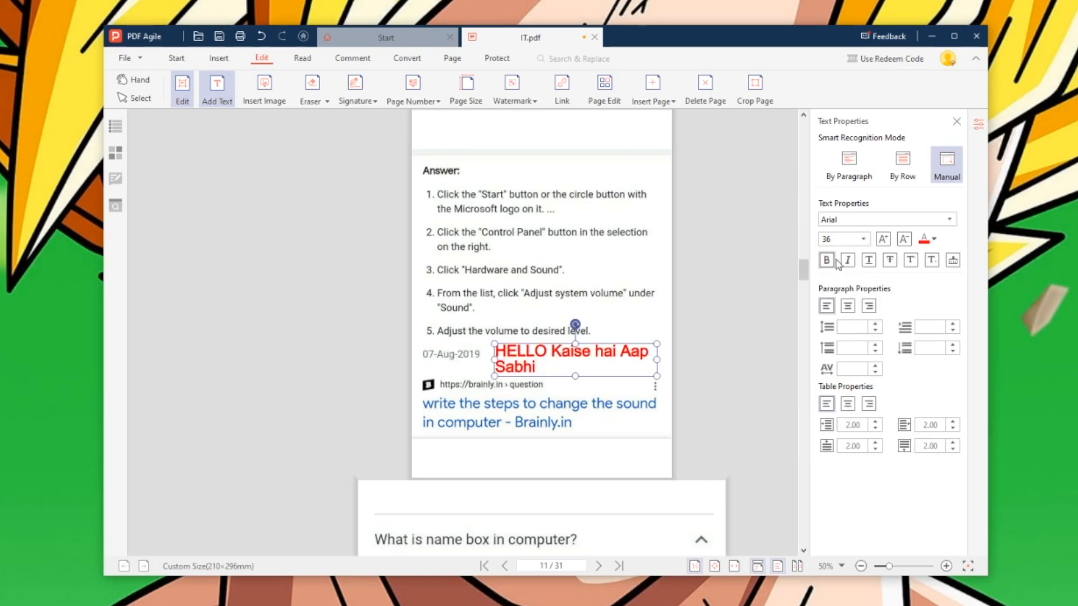
{"action": "left_click", "coordinate": [848, 261]}
{"action": "left_click", "coordinate": [873, 263]}
{"action": "left_click", "coordinate": [891, 264]}
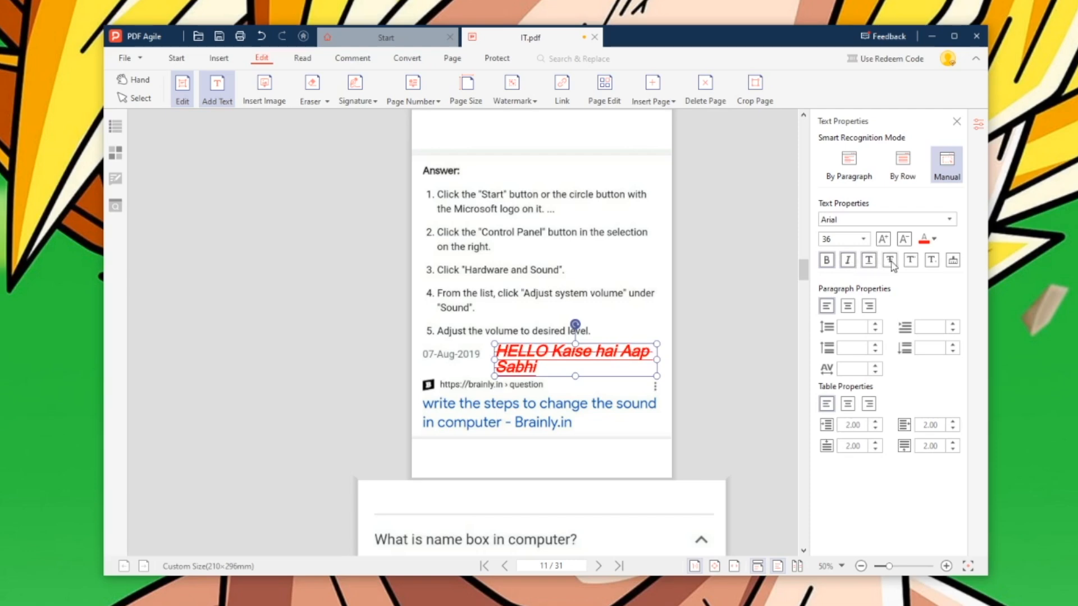
{"action": "left_click", "coordinate": [869, 261]}
{"action": "left_click", "coordinate": [869, 263]}
{"action": "left_click", "coordinate": [870, 264]}
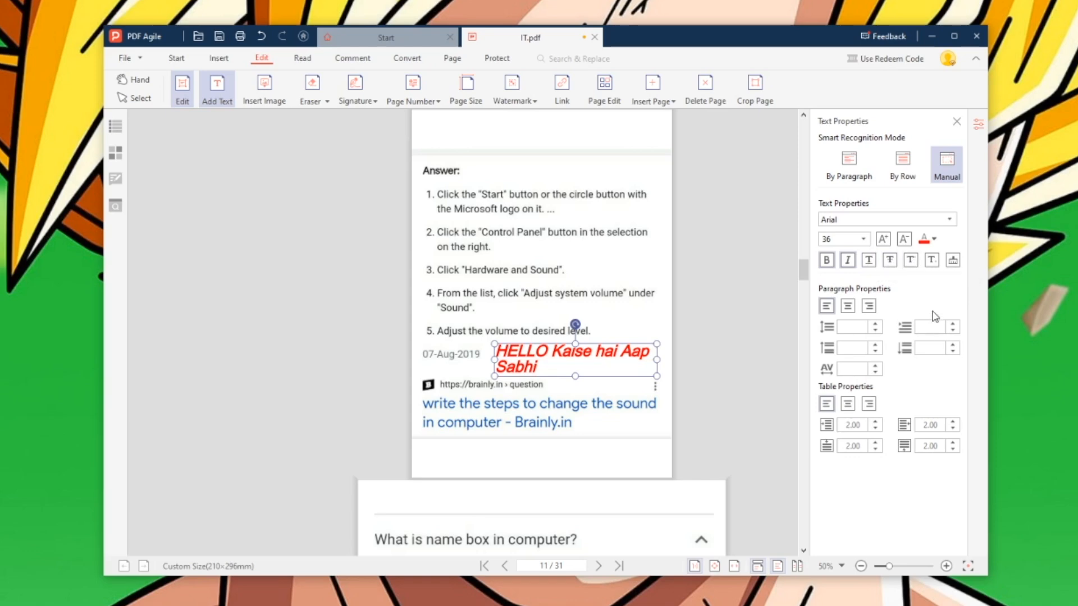
{"action": "left_click", "coordinate": [264, 90]}
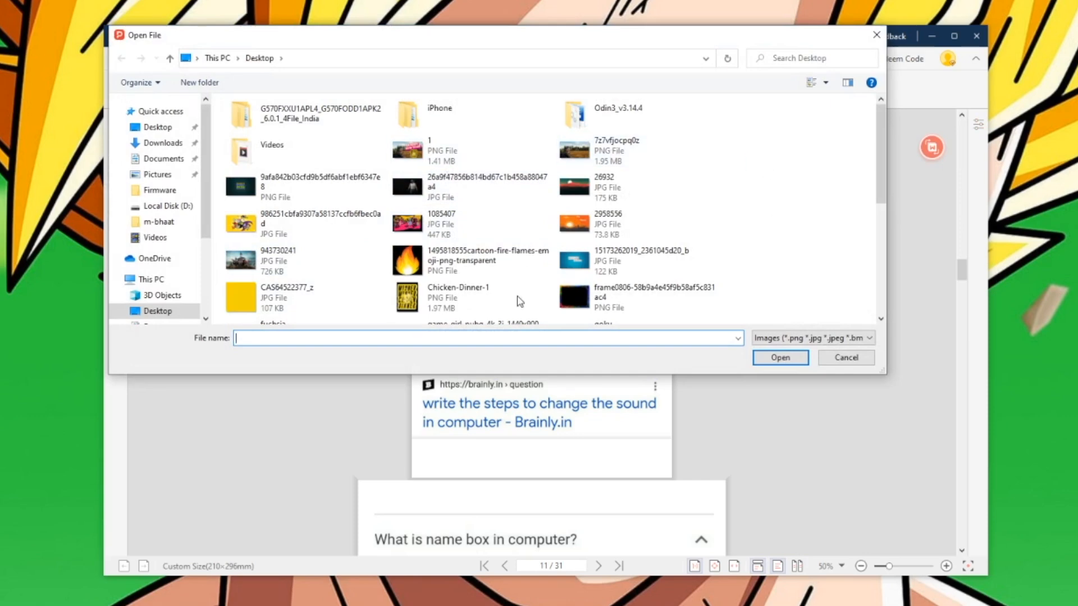
- Insert the flame PNG from the Desktop and position it just after 'Sabhi'
{"action": "left_click", "coordinate": [466, 275]}
{"action": "left_click", "coordinate": [758, 359]}
{"action": "left_click_drag", "start_coordinate": [503, 183], "coordinate": [614, 273]}
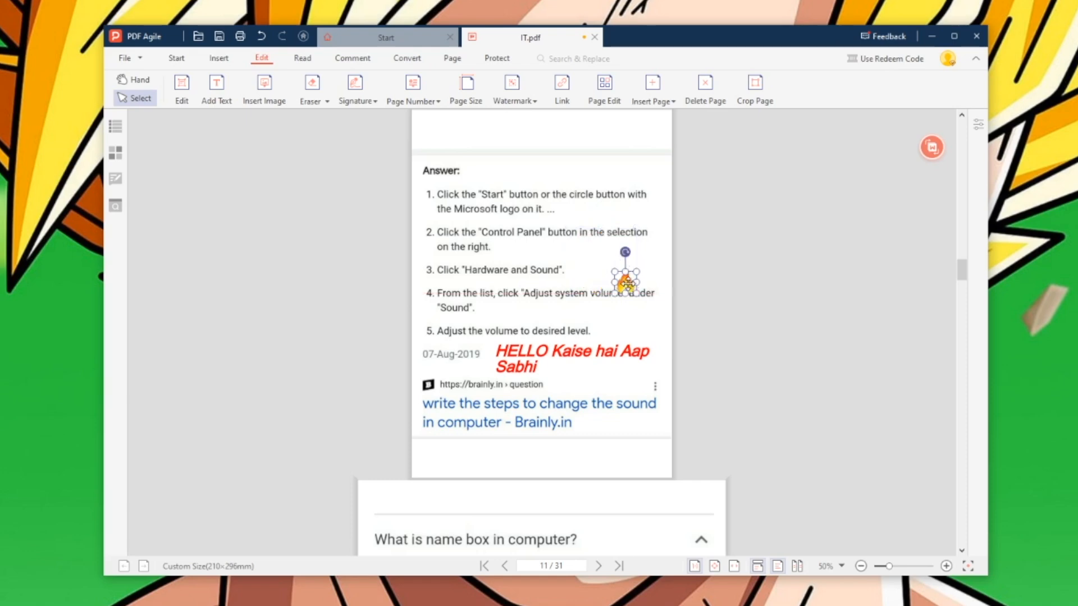
{"action": "left_click_drag", "start_coordinate": [538, 374], "coordinate": [556, 371]}
{"action": "left_click", "coordinate": [746, 344]}
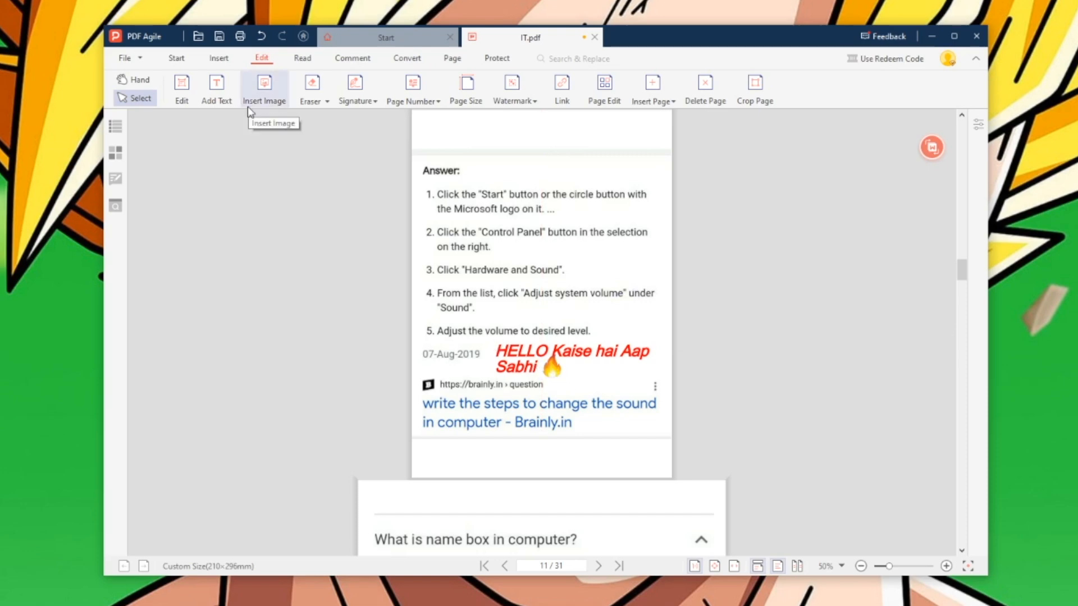
{"action": "left_click", "coordinate": [315, 100]}
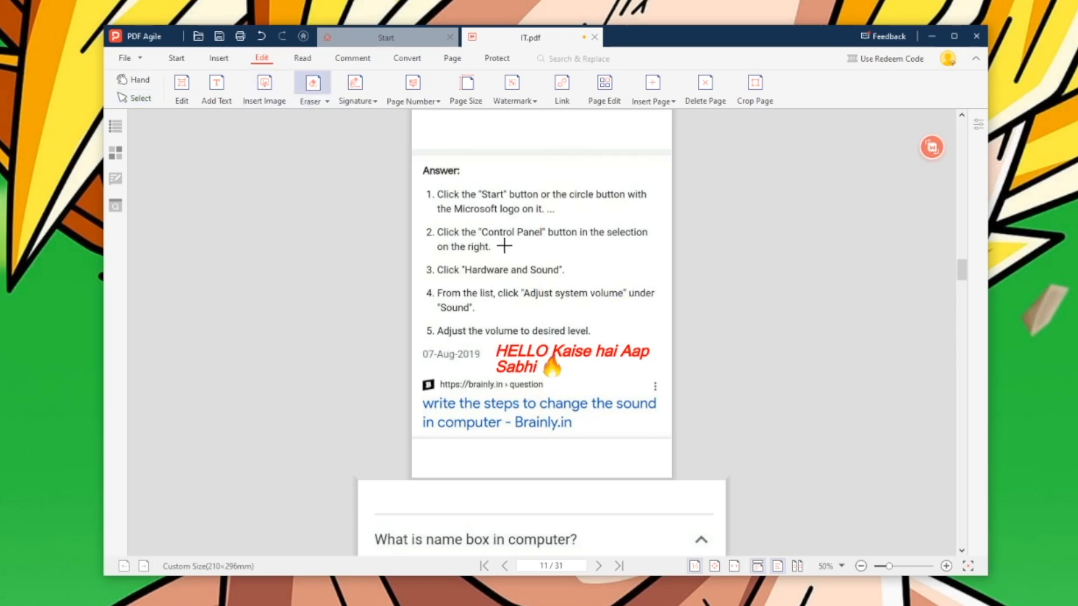
- Erase answer steps 1 and 2 along with their numbers
{"action": "left_click_drag", "start_coordinate": [434, 187], "coordinate": [653, 215]}
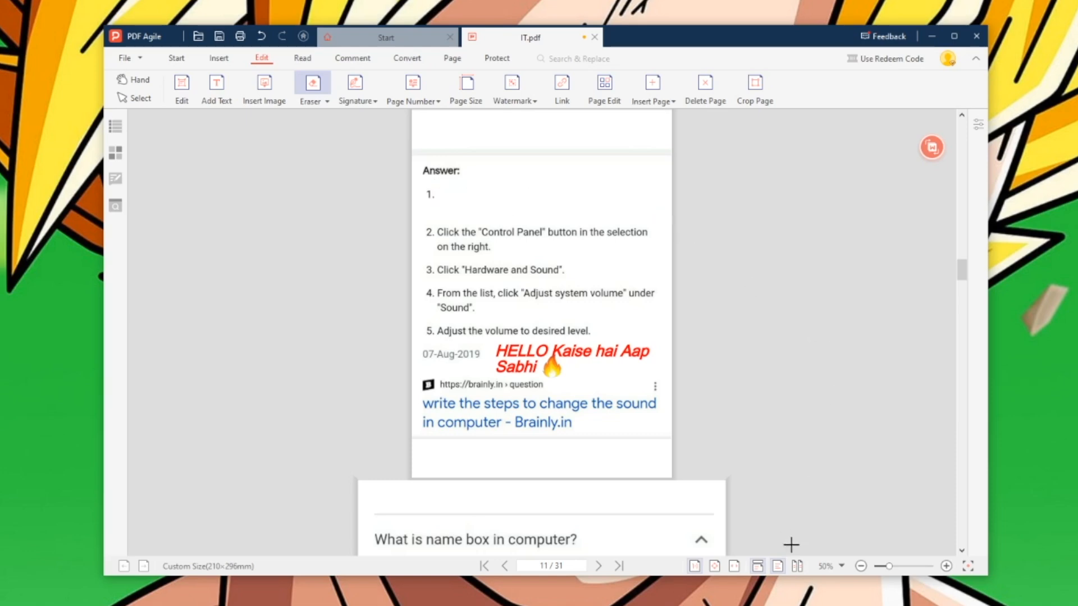
{"action": "left_click_drag", "start_coordinate": [890, 568], "coordinate": [903, 567]}
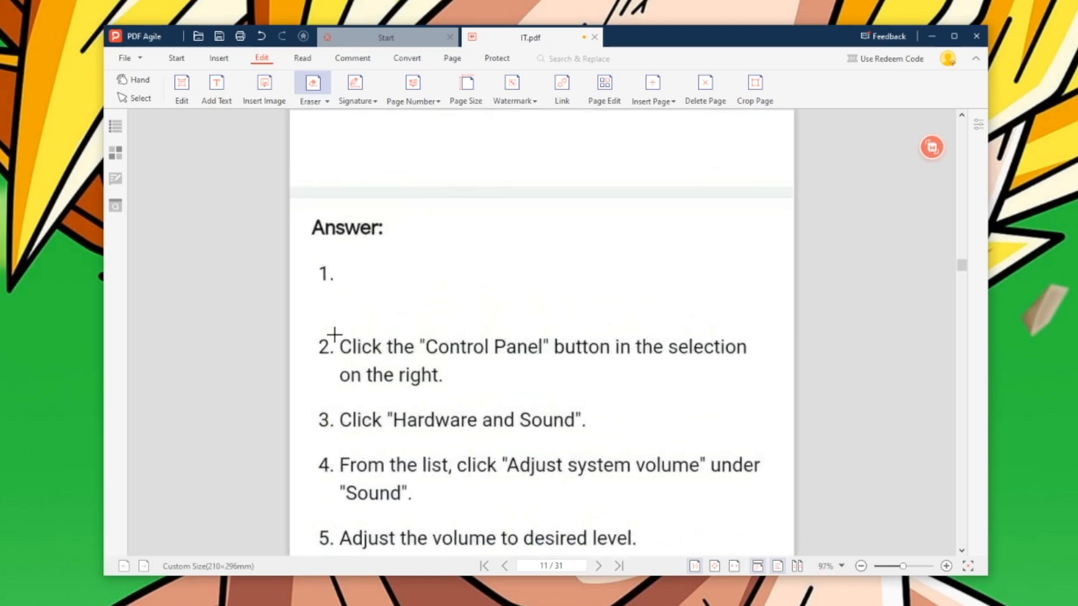
{"action": "mouse_move", "coordinate": [332, 332]}
{"action": "left_mouse_down"}
{"action": "mouse_move", "coordinate": [666, 401]}
{"action": "mouse_move", "coordinate": [772, 386]}
{"action": "left_mouse_up"}
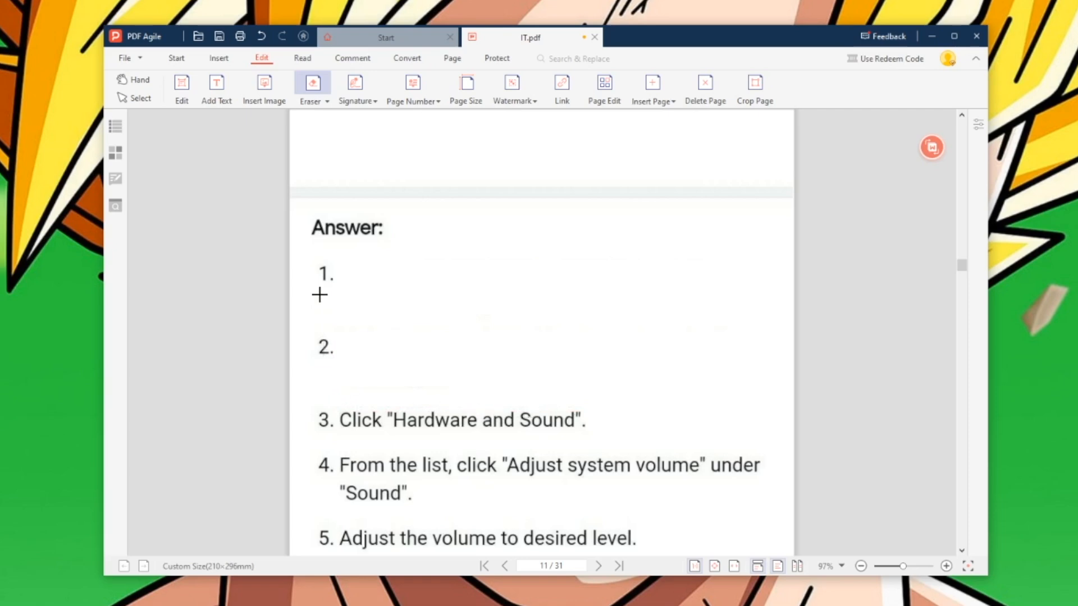
{"action": "left_click_drag", "start_coordinate": [316, 259], "coordinate": [362, 364]}
- Paste the red line '1. computer is computer.' in a text box below Answer:
{"action": "left_click", "coordinate": [216, 90]}
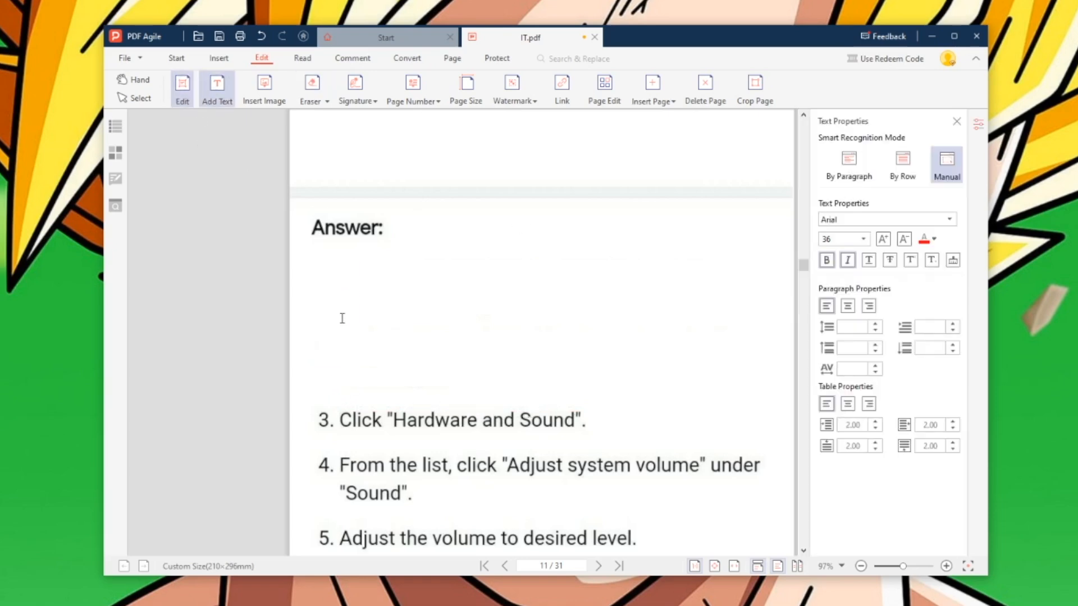
{"action": "left_click", "coordinate": [365, 275]}
{"action": "type", "text": "1. computer is computer."}
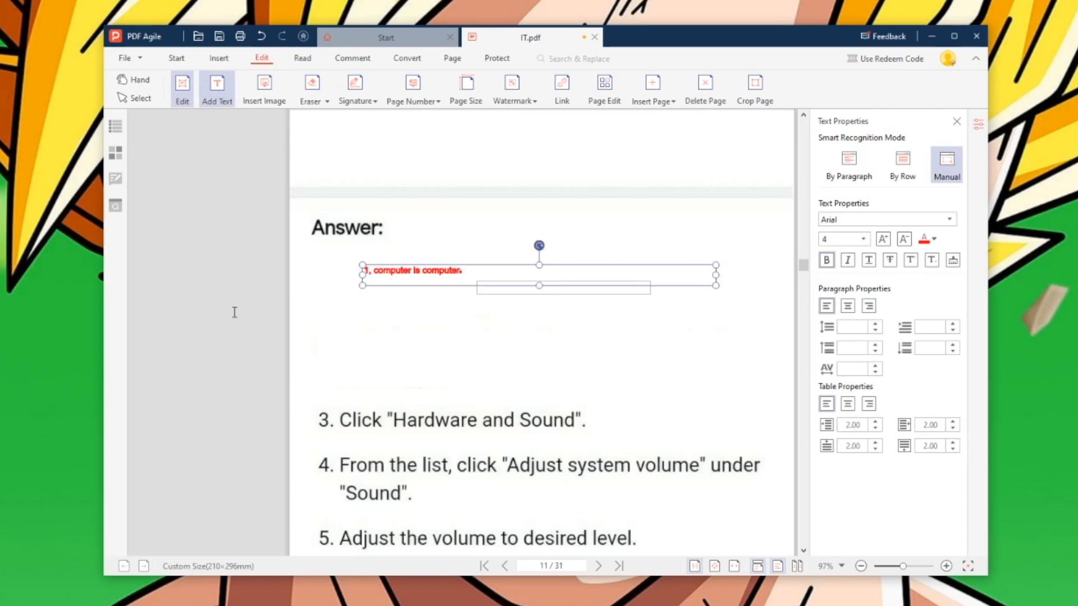
{"action": "left_click", "coordinate": [347, 89]}
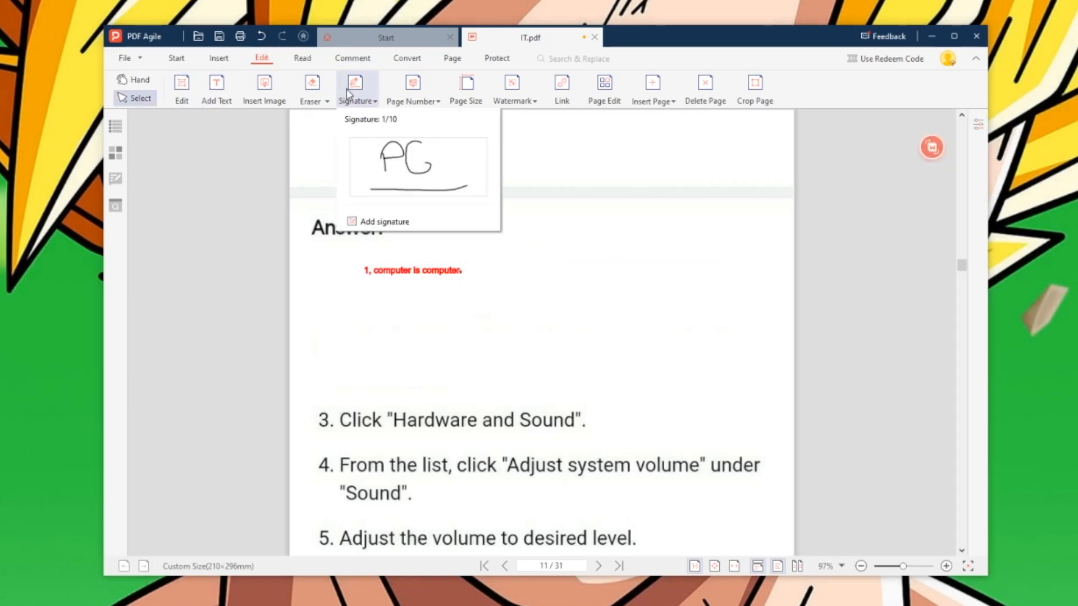
- Place the saved PG signature beside the red answer and draw a new underlined handwritten signature
{"action": "left_click", "coordinate": [370, 151]}
{"action": "left_click", "coordinate": [572, 255]}
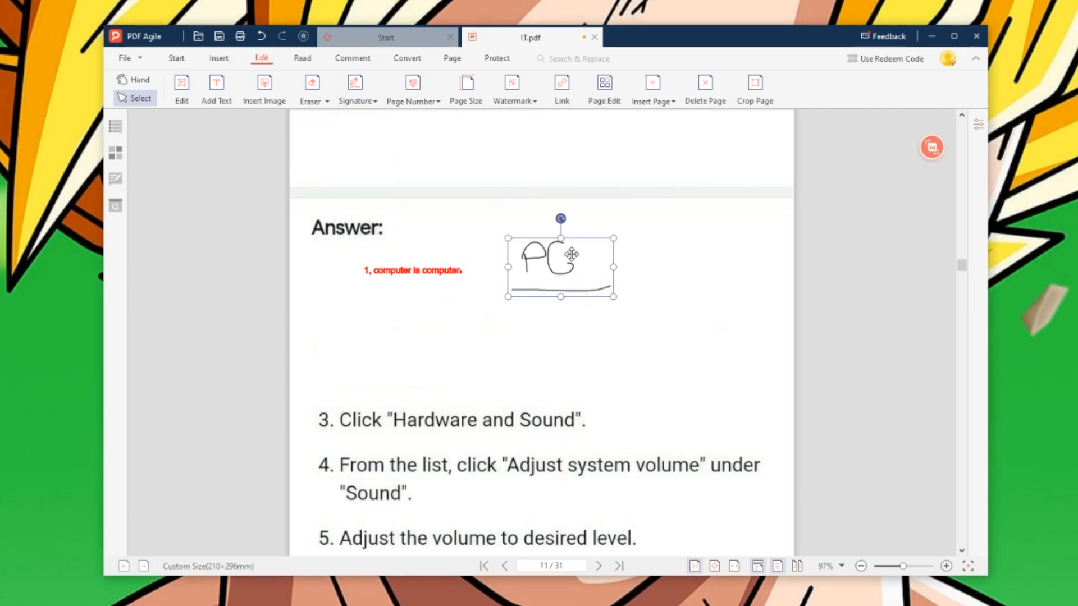
{"action": "left_click", "coordinate": [374, 102]}
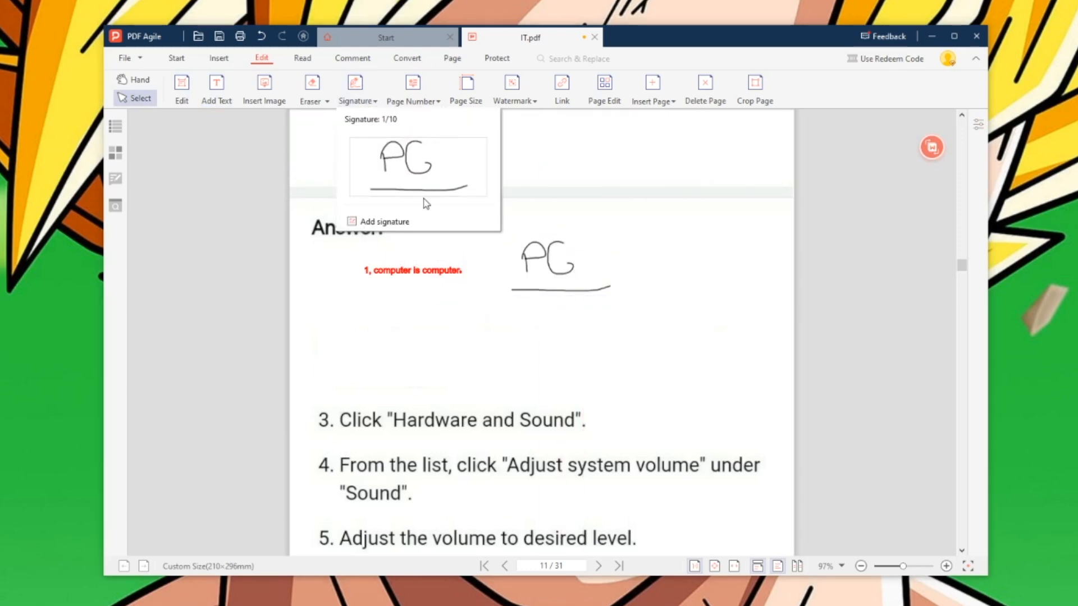
{"action": "left_click", "coordinate": [367, 221]}
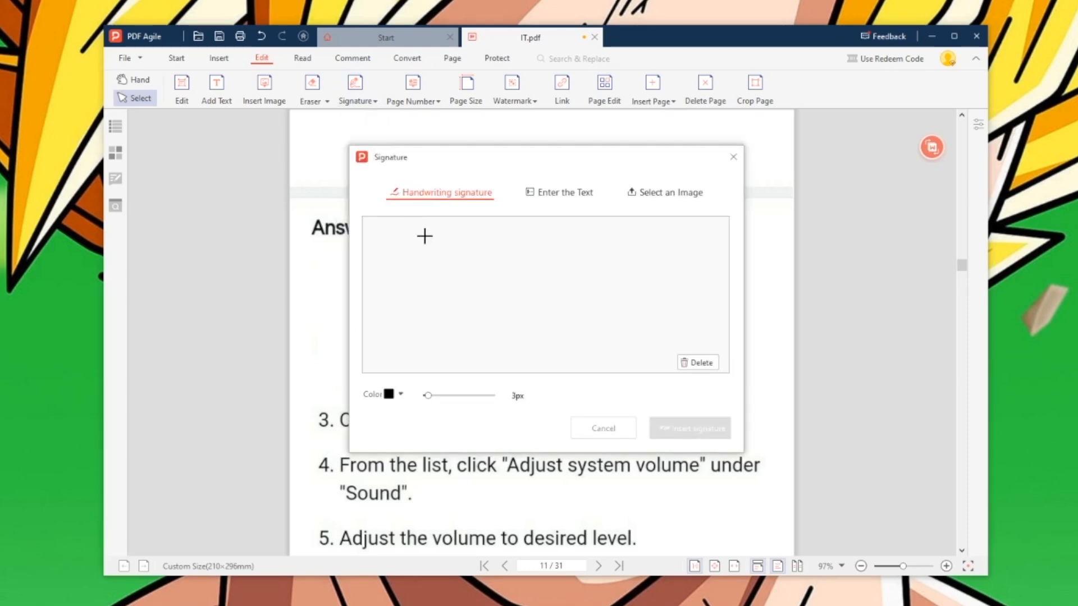
{"action": "mouse_move", "coordinate": [400, 268]}
{"action": "left_mouse_down"}
{"action": "mouse_move", "coordinate": [399, 299]}
{"action": "mouse_move", "coordinate": [423, 250]}
{"action": "mouse_move", "coordinate": [395, 285]}
{"action": "left_mouse_up"}
{"action": "left_click_drag", "start_coordinate": [460, 259], "coordinate": [498, 302]}
{"action": "left_click_drag", "start_coordinate": [457, 255], "coordinate": [498, 303]}
{"action": "mouse_move", "coordinate": [521, 285]}
{"action": "left_mouse_down"}
{"action": "mouse_move", "coordinate": [572, 279]}
{"action": "mouse_move", "coordinate": [573, 261]}
{"action": "mouse_move", "coordinate": [587, 284]}
{"action": "mouse_move", "coordinate": [645, 258]}
{"action": "mouse_move", "coordinate": [643, 295]}
{"action": "mouse_move", "coordinate": [664, 274]}
{"action": "mouse_move", "coordinate": [666, 301]}
{"action": "left_mouse_up"}
{"action": "left_click_drag", "start_coordinate": [404, 328], "coordinate": [730, 323]}
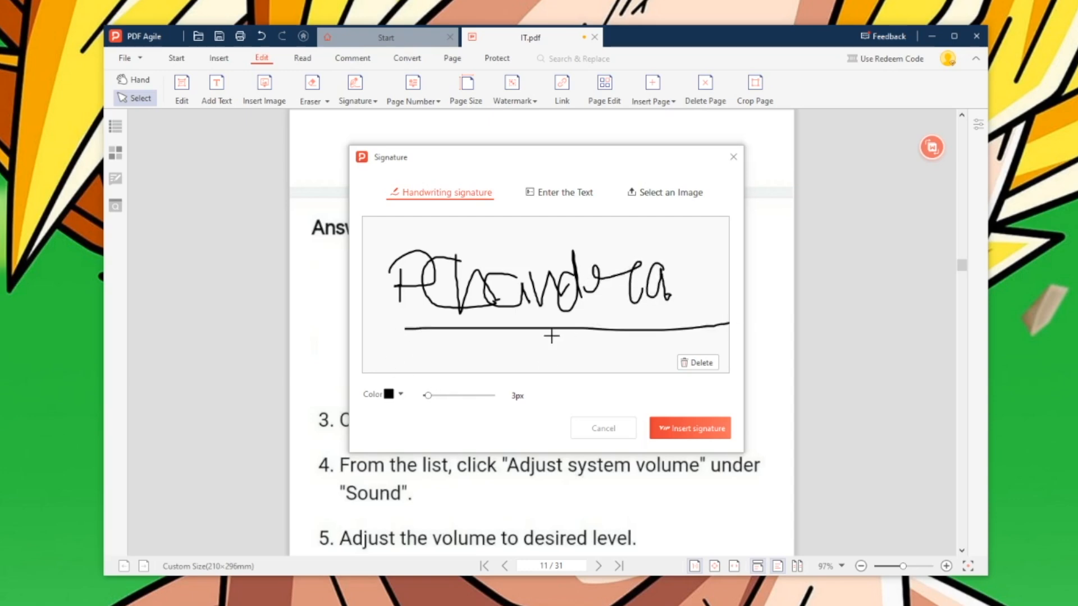
- Create a typed-text signature with the signer's name and insert it onto the page
{"action": "left_click", "coordinate": [586, 193]}
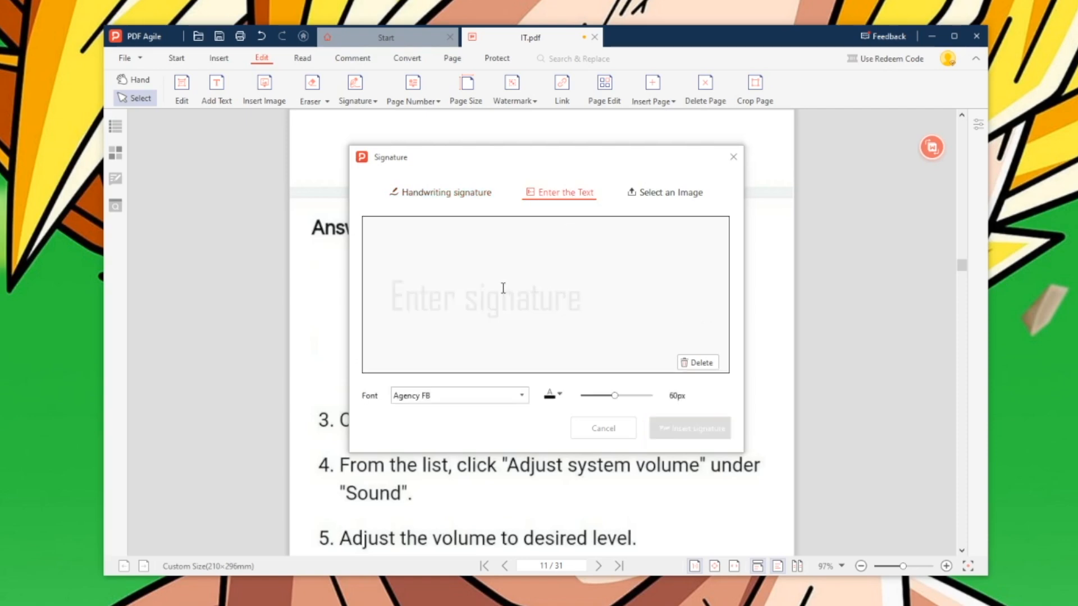
{"action": "type", "text": "princ"}
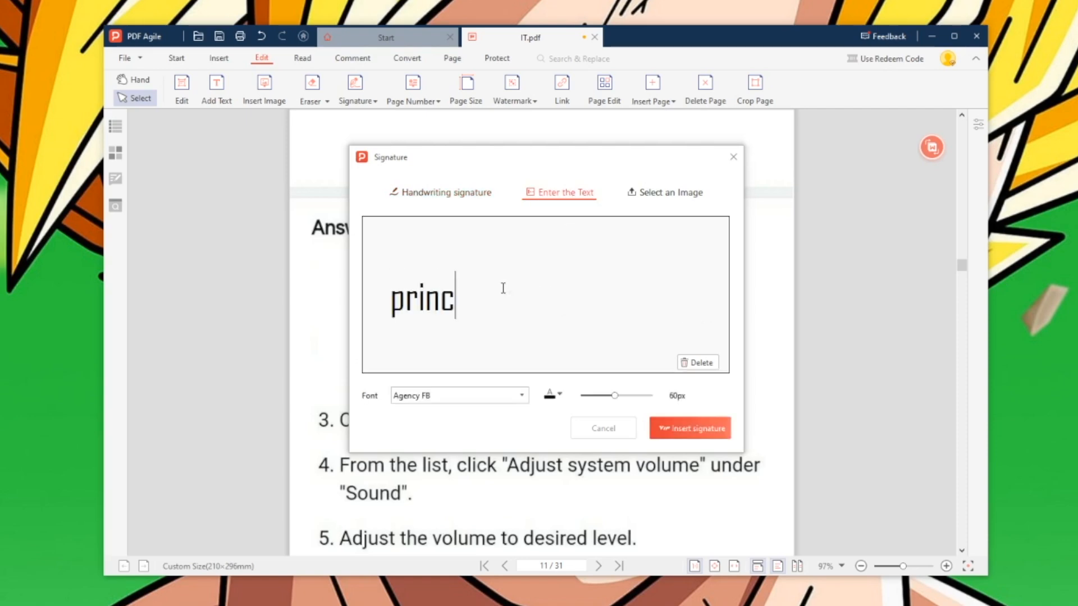
{"action": "type", "text": "e chandra"}
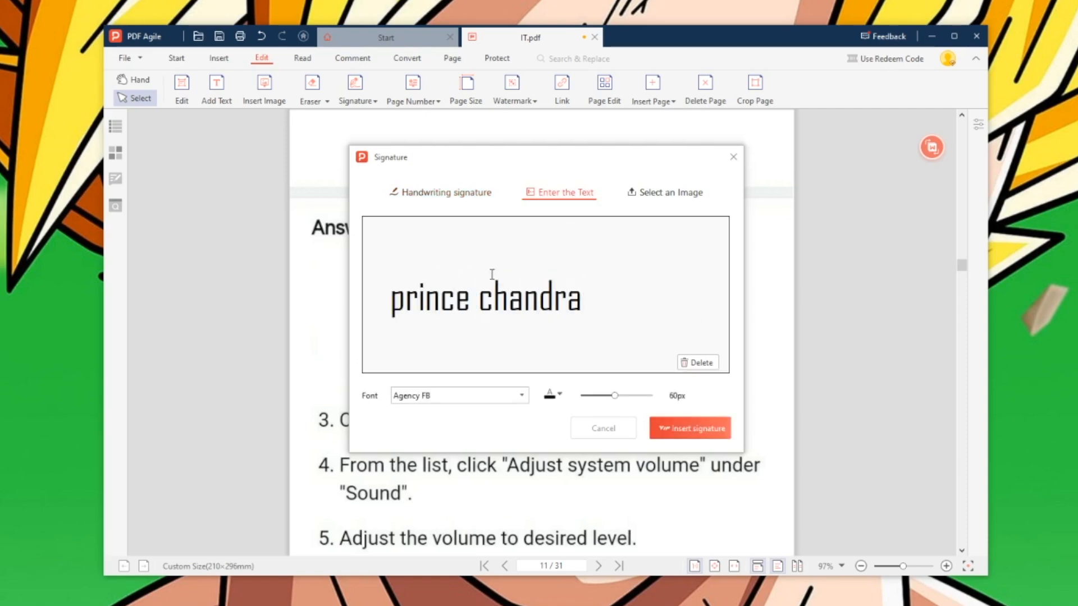
{"action": "left_click", "coordinate": [681, 203]}
{"action": "left_click", "coordinate": [583, 197]}
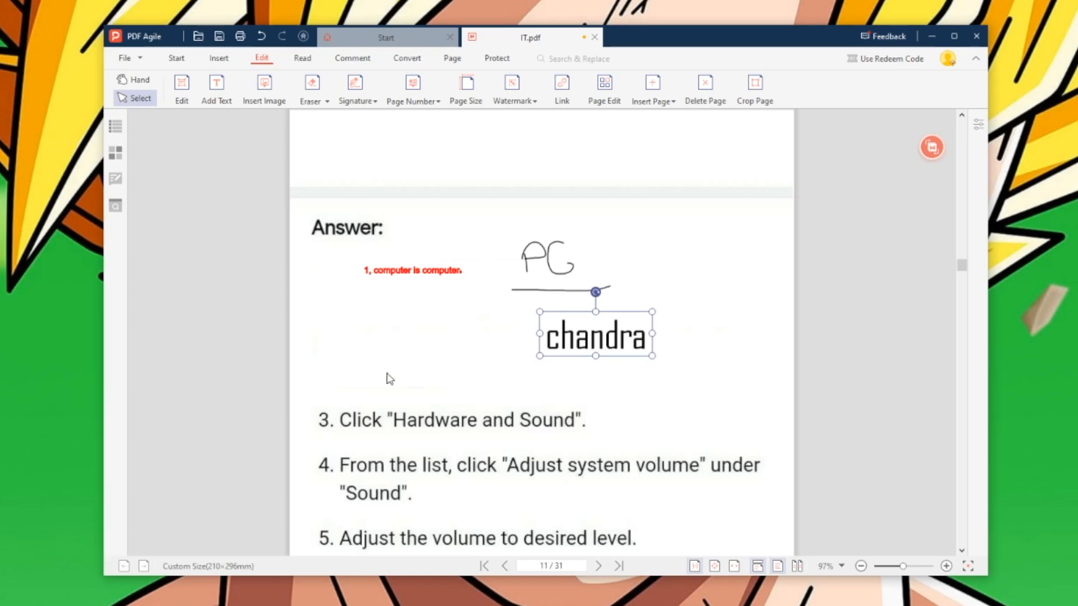
{"action": "left_click", "coordinate": [421, 102]}
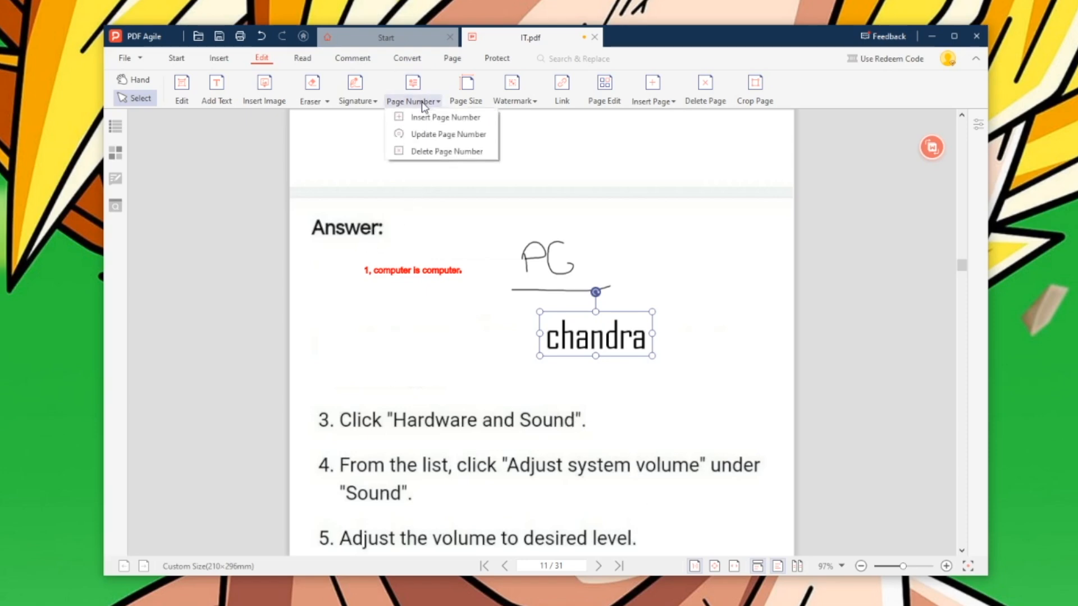
- Insert bottom-centre page numbers on all pages, then select the number on page 13
{"action": "left_click", "coordinate": [423, 117]}
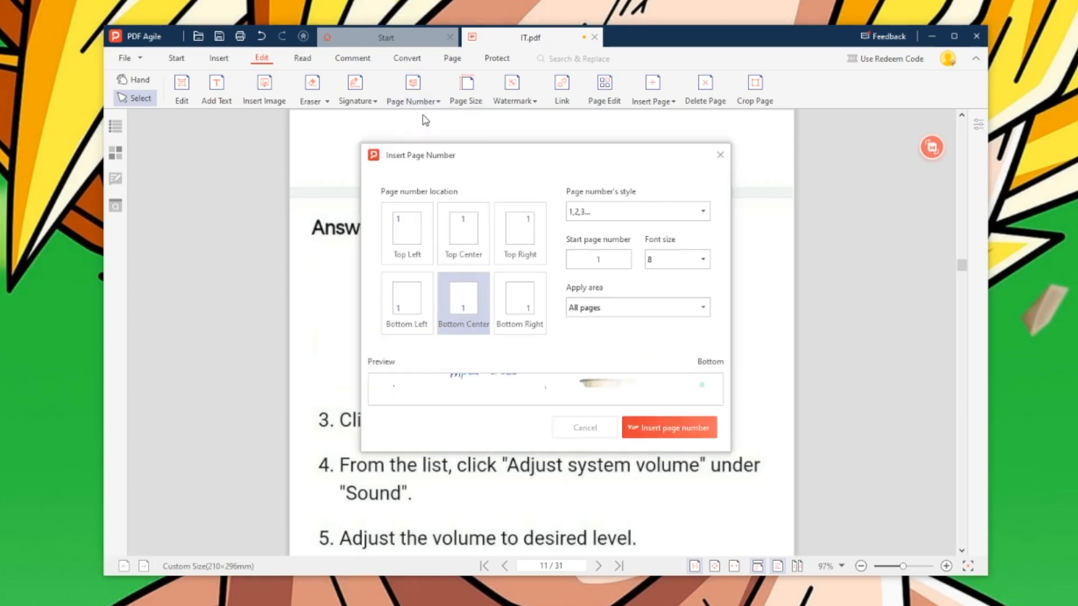
{"action": "left_click", "coordinate": [673, 431]}
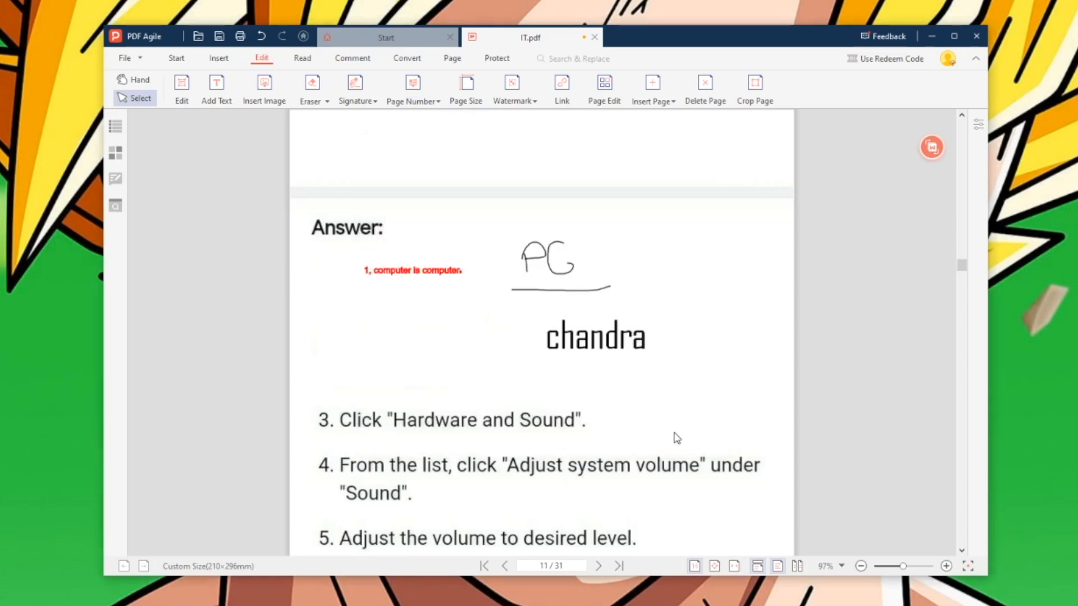
{"action": "left_click_drag", "start_coordinate": [961, 270], "coordinate": [963, 292]}
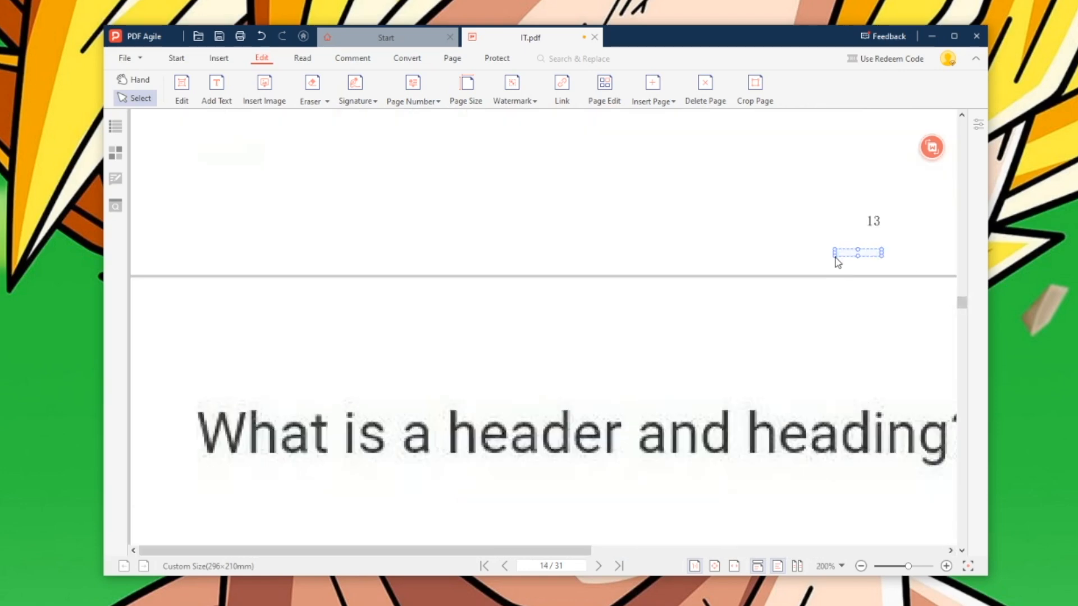
{"action": "left_click_drag", "start_coordinate": [835, 259], "coordinate": [836, 258]}
{"action": "left_click_drag", "start_coordinate": [854, 209], "coordinate": [886, 240]}
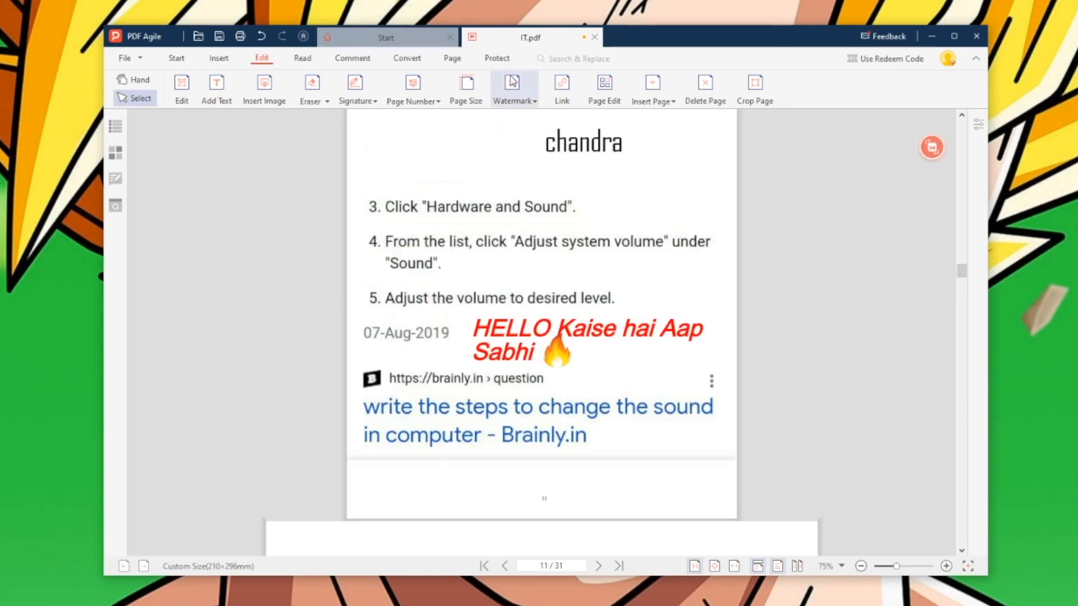
- Preview the Top secret, Internal Information and tiled watermarks, then apply Top secret
{"action": "left_click", "coordinate": [512, 90]}
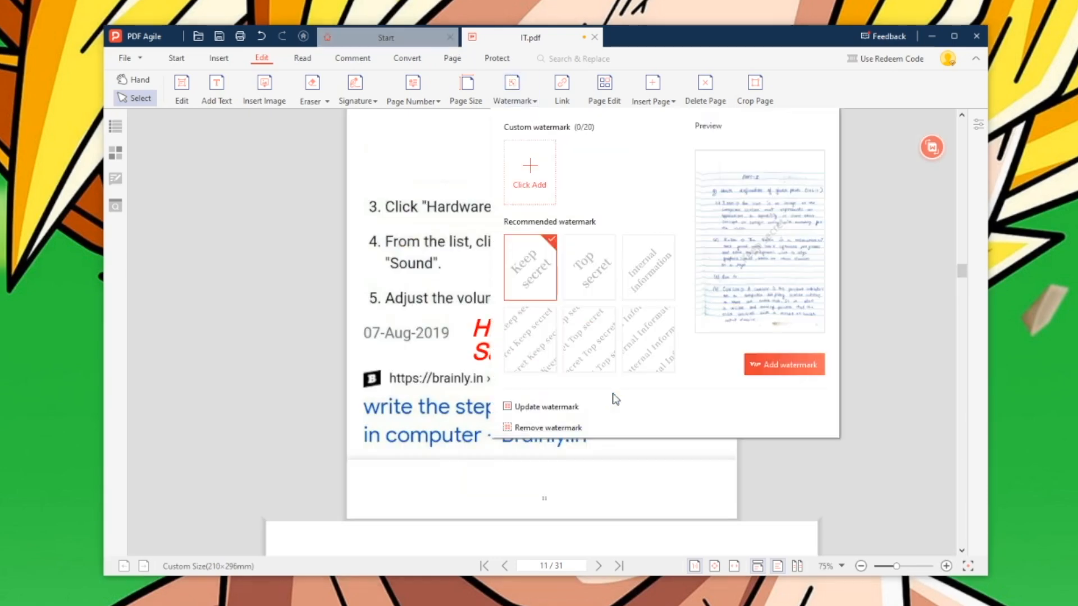
{"action": "left_click", "coordinate": [575, 278]}
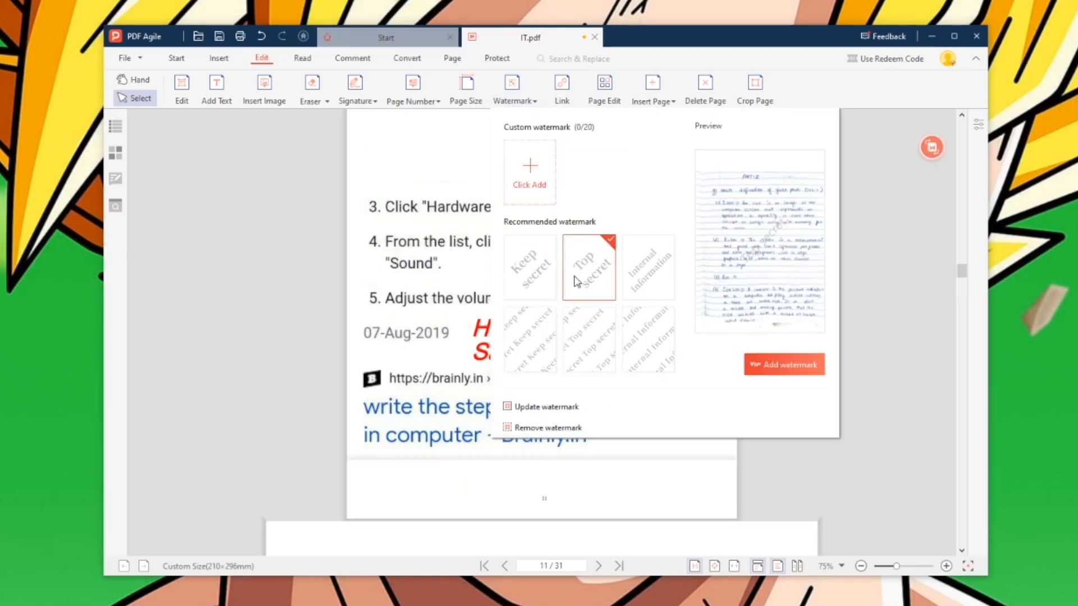
{"action": "left_click", "coordinate": [655, 284]}
{"action": "left_click", "coordinate": [535, 344]}
{"action": "left_click", "coordinate": [589, 335]}
{"action": "left_click", "coordinate": [651, 335]}
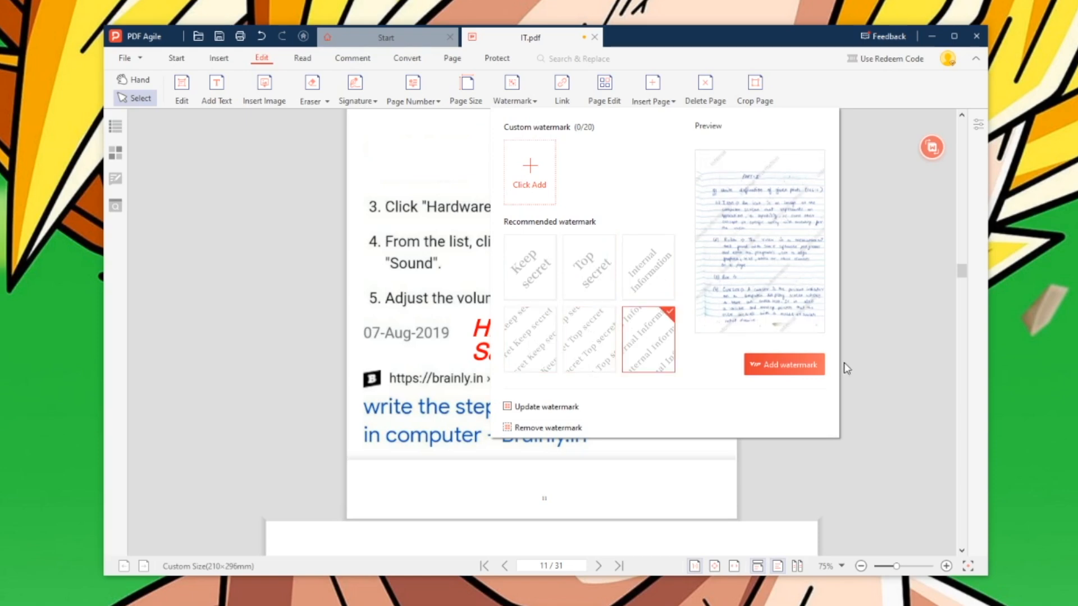
{"action": "left_click", "coordinate": [616, 280]}
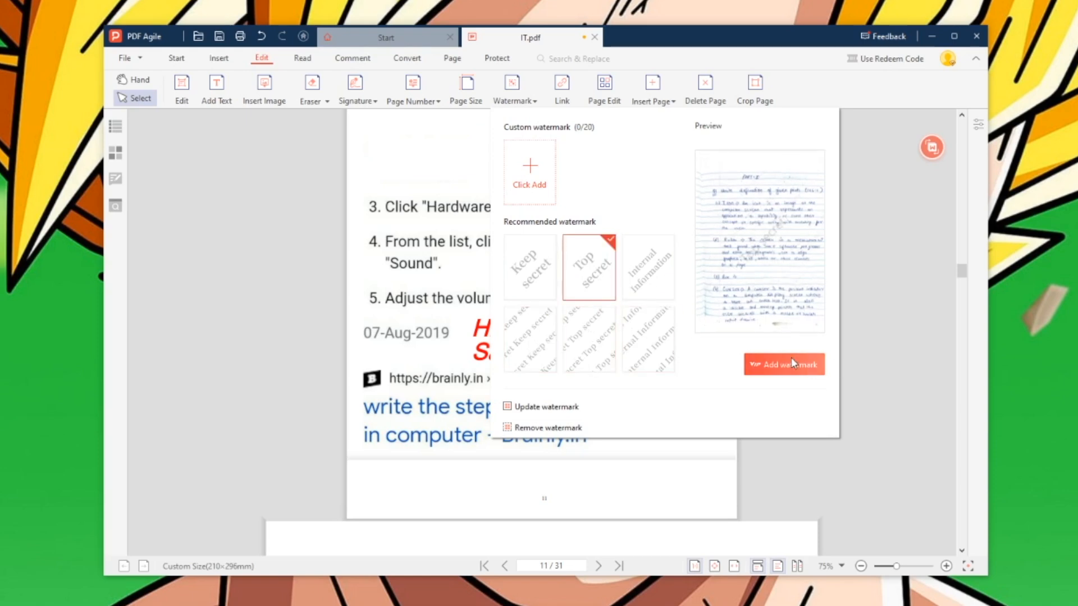
{"action": "left_click", "coordinate": [797, 365]}
- Add a new watermark, confirming replacement of the existing one
{"action": "left_click_drag", "start_coordinate": [974, 279], "coordinate": [970, 301]}
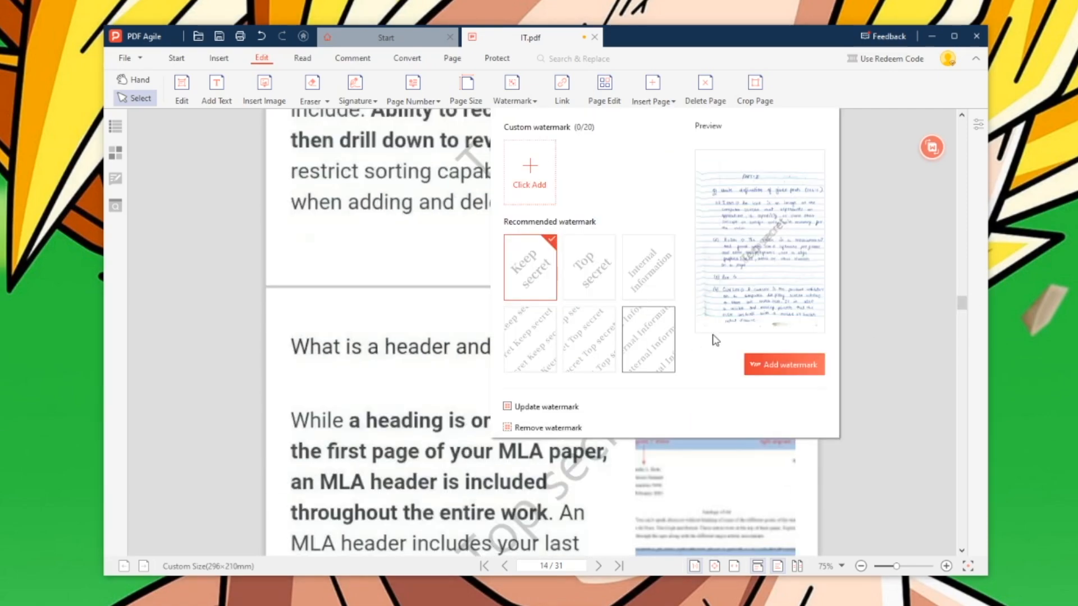
{"action": "left_click", "coordinate": [713, 336]}
{"action": "left_click", "coordinate": [796, 357]}
{"action": "left_click", "coordinate": [666, 339]}
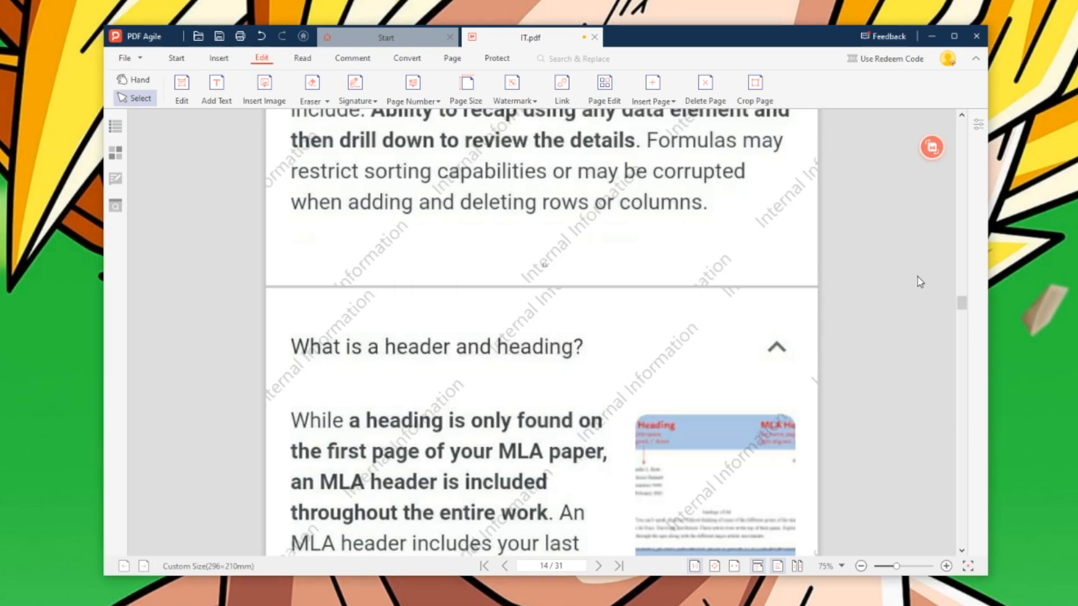
- Remove the watermark from the document and confirm the deletion
{"action": "left_click", "coordinate": [532, 101]}
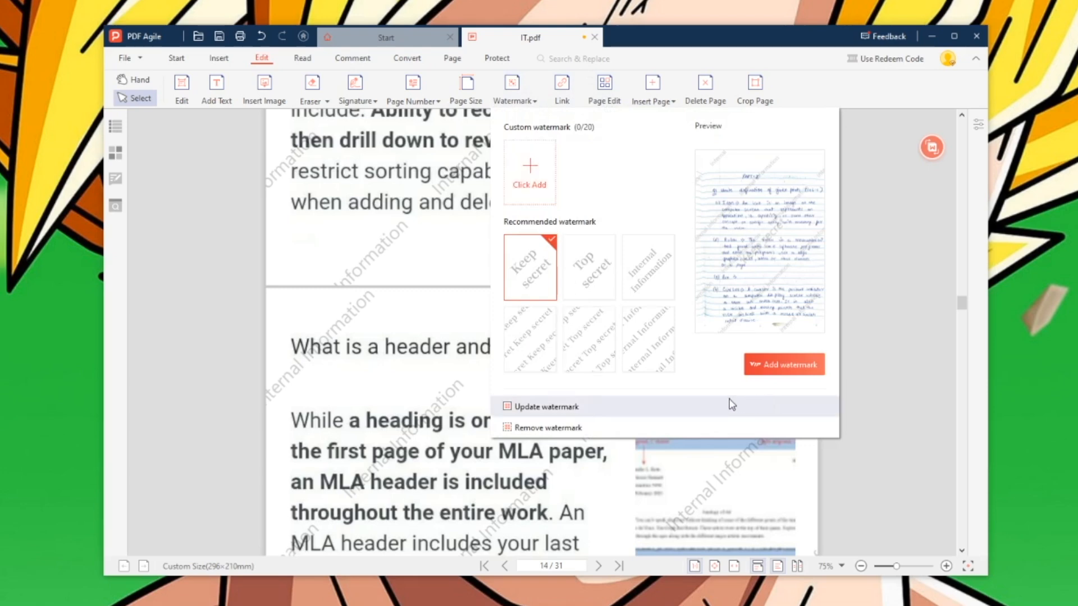
{"action": "left_click", "coordinate": [632, 427]}
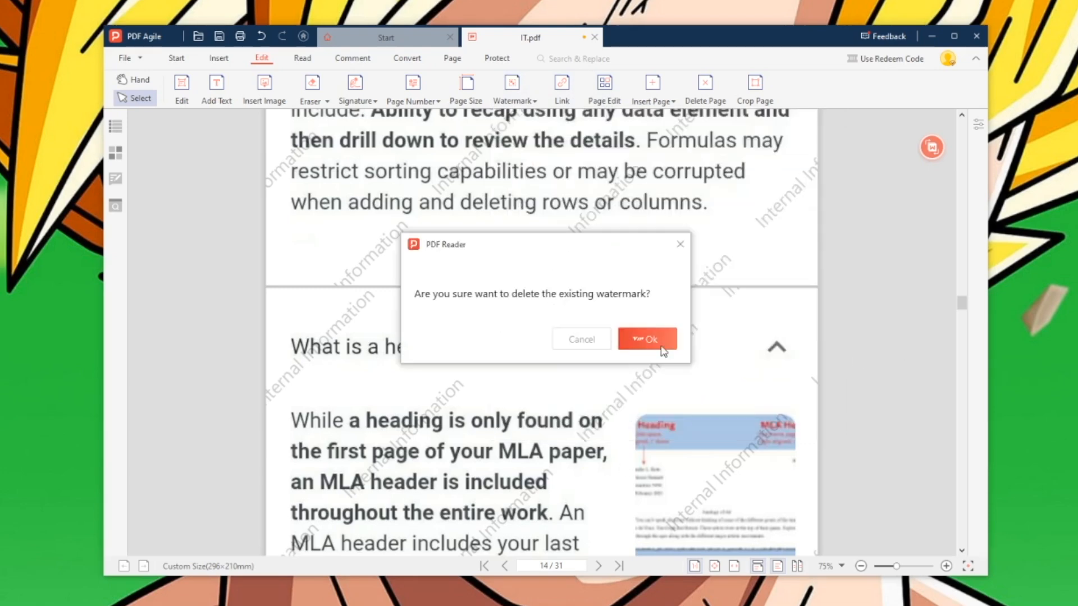
{"action": "left_click", "coordinate": [647, 339]}
{"action": "left_click", "coordinate": [182, 90]}
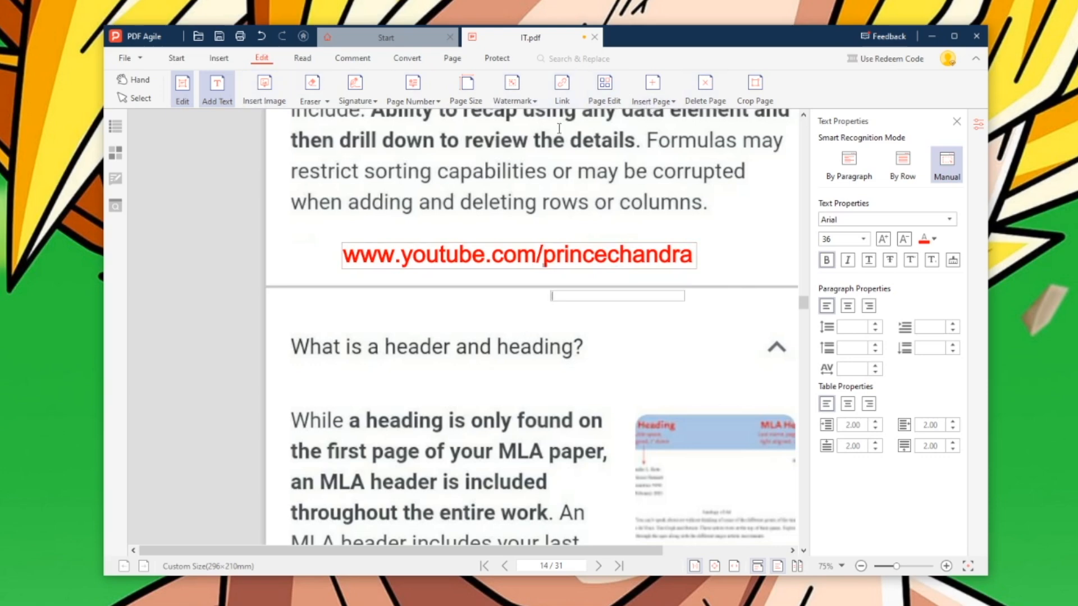
- Draw a link area over the red YouTube address and set it to open that webpage URL
{"action": "left_click", "coordinate": [563, 87]}
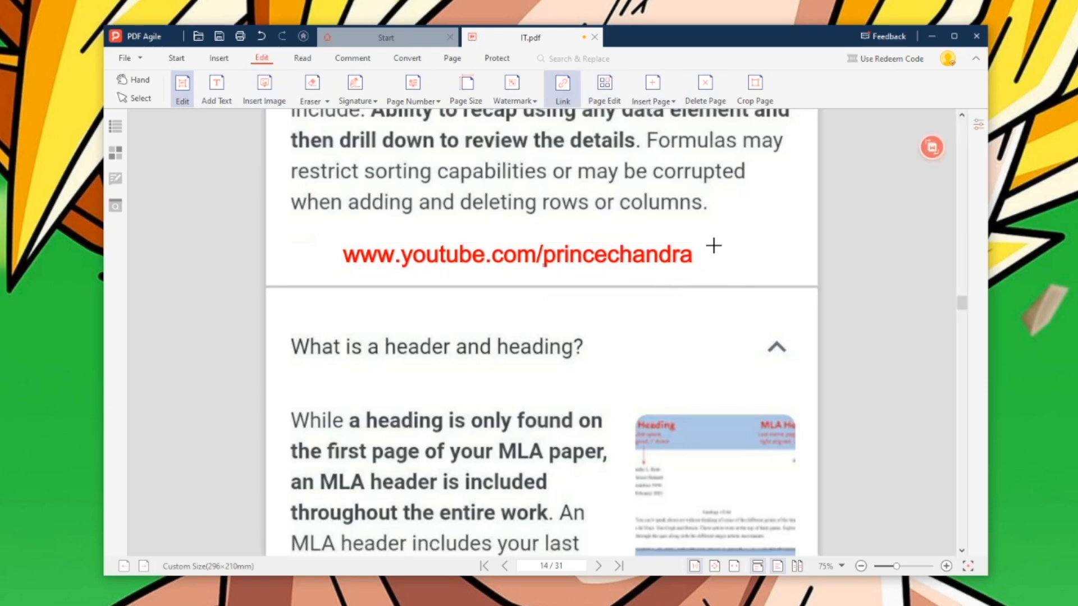
{"action": "left_click_drag", "start_coordinate": [331, 240], "coordinate": [735, 273]}
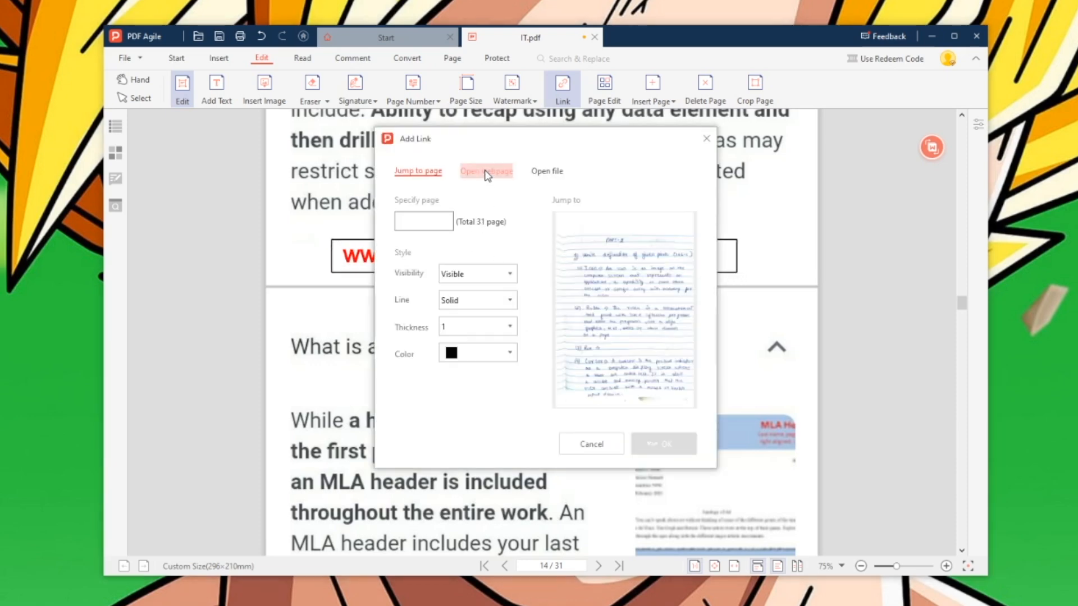
{"action": "left_click", "coordinate": [485, 172]}
{"action": "left_click", "coordinate": [485, 225]}
{"action": "type", "text": "www.youtube.com/princechandra"}
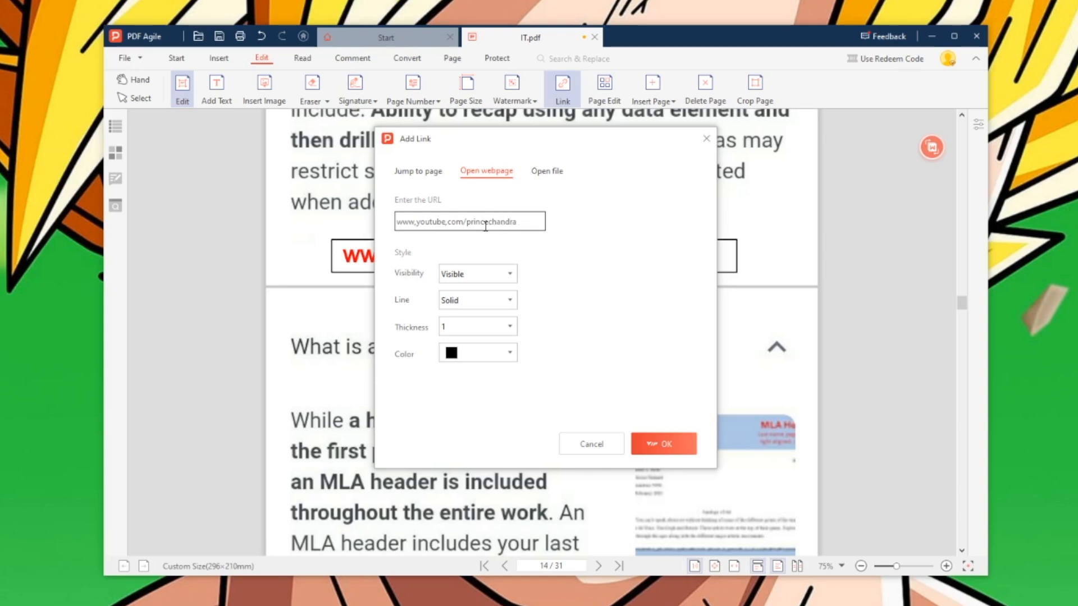
{"action": "left_click", "coordinate": [663, 444]}
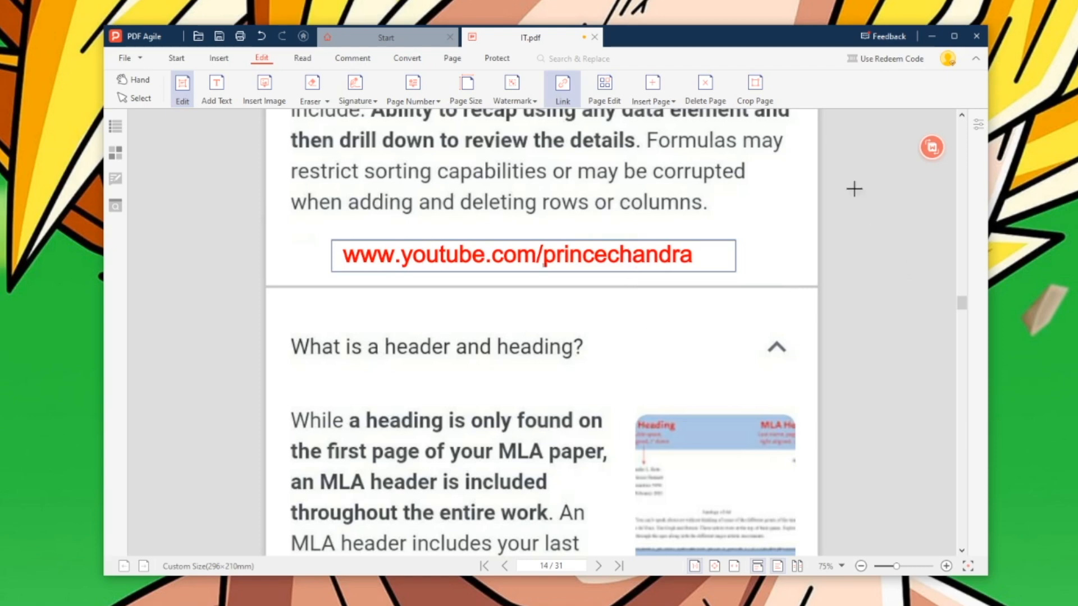
- Insert a blank page after page 14, then delete it again
{"action": "left_click", "coordinate": [605, 86]}
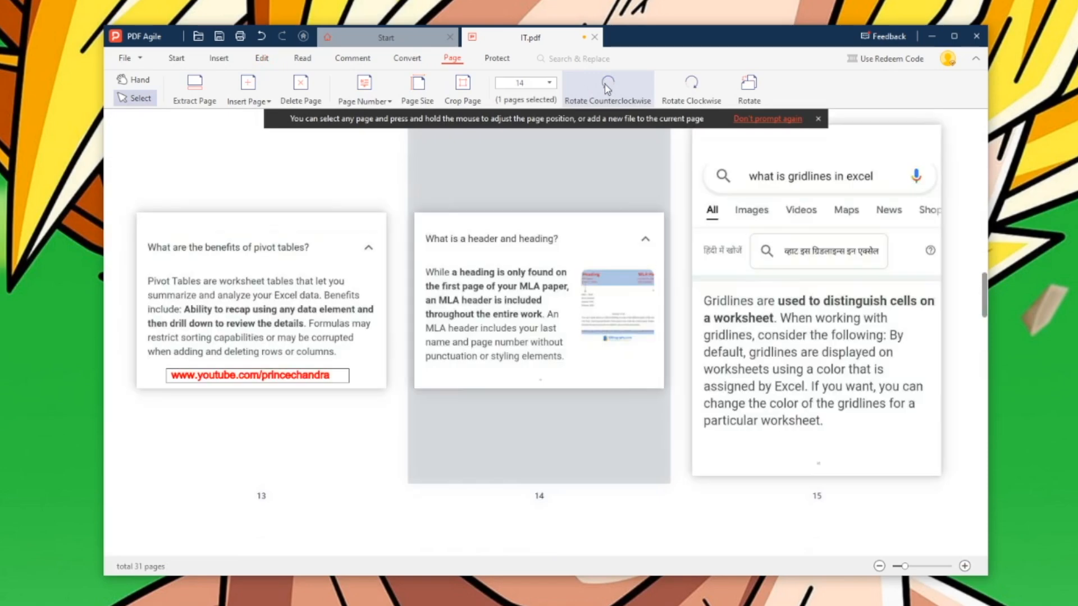
{"action": "mouse_move", "coordinate": [648, 198]}
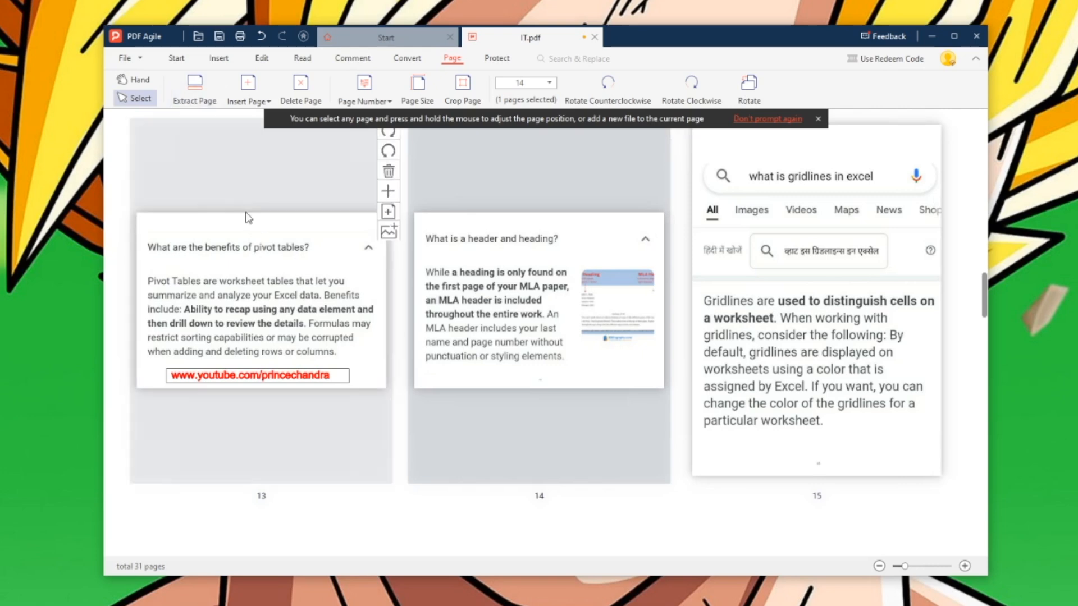
{"action": "left_click", "coordinate": [255, 101]}
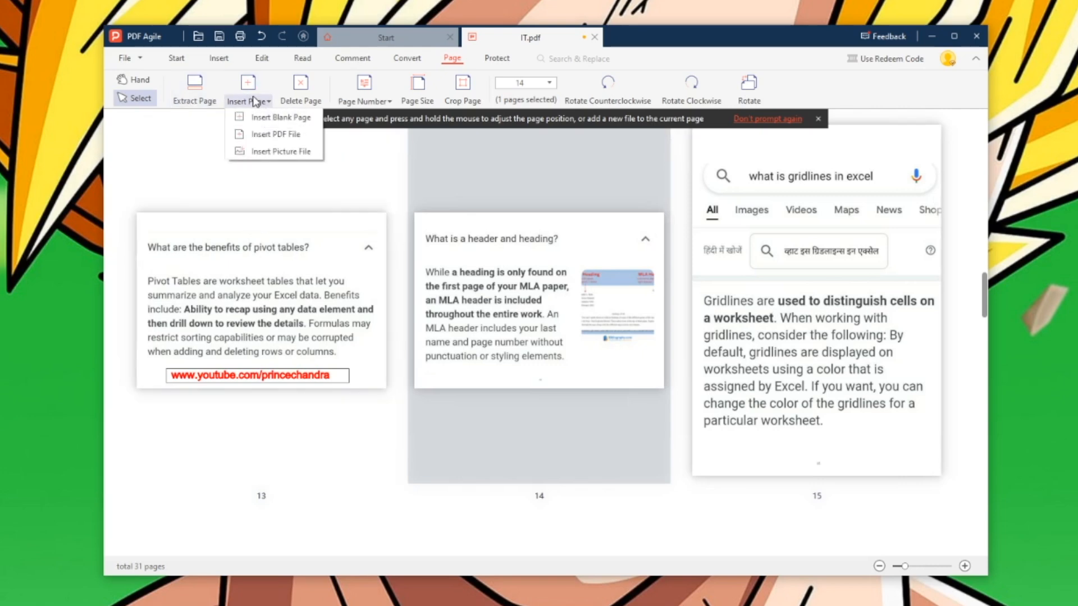
{"action": "left_click", "coordinate": [271, 118]}
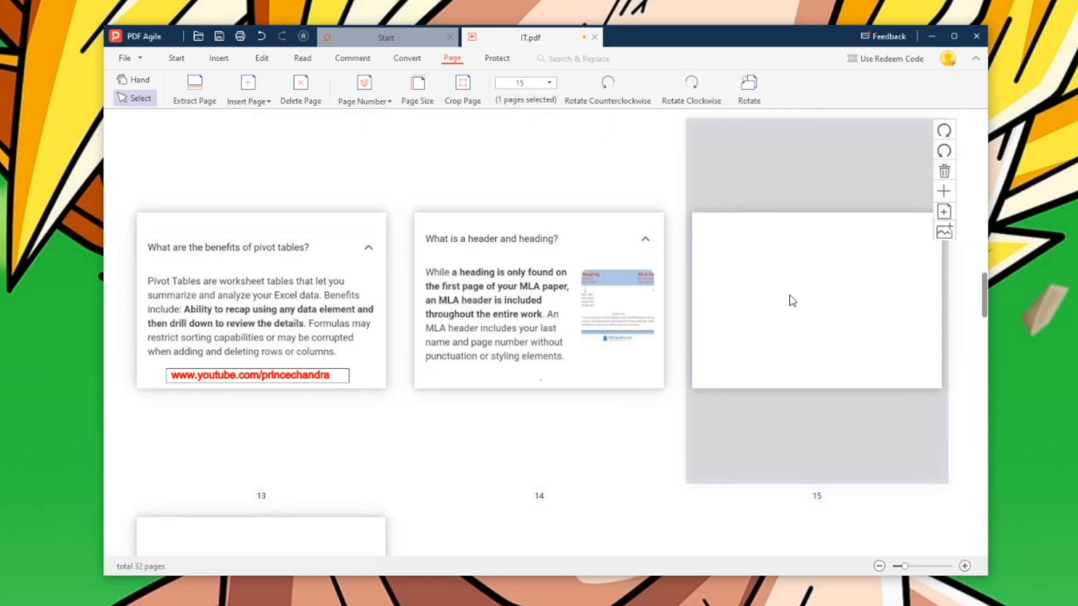
{"action": "left_click", "coordinate": [307, 101]}
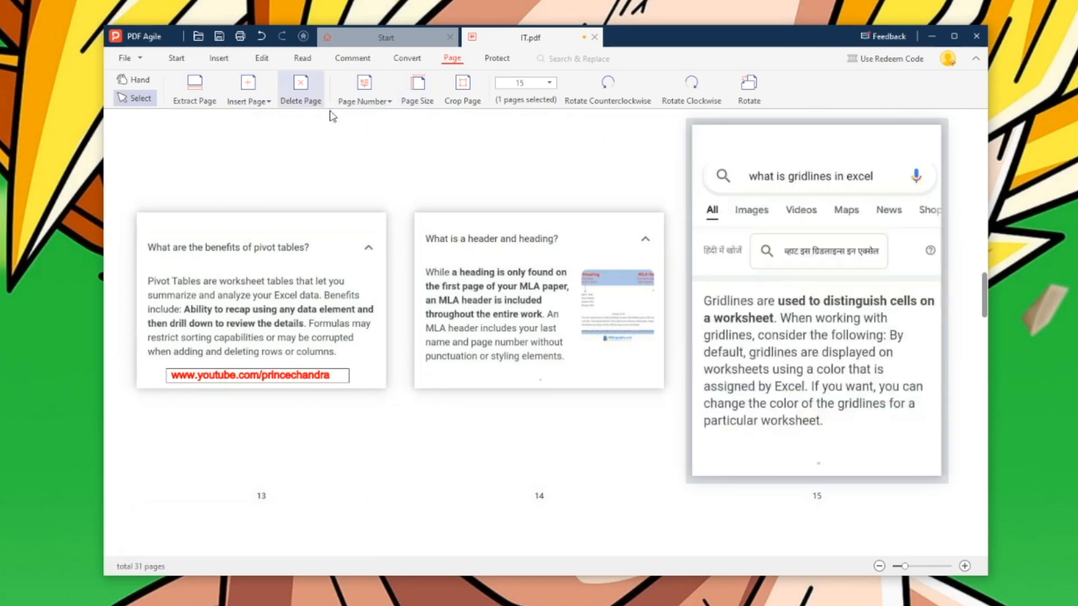
- Delete the 'What is a header and heading?' page, leaving 30 pages
{"action": "left_click", "coordinate": [527, 300]}
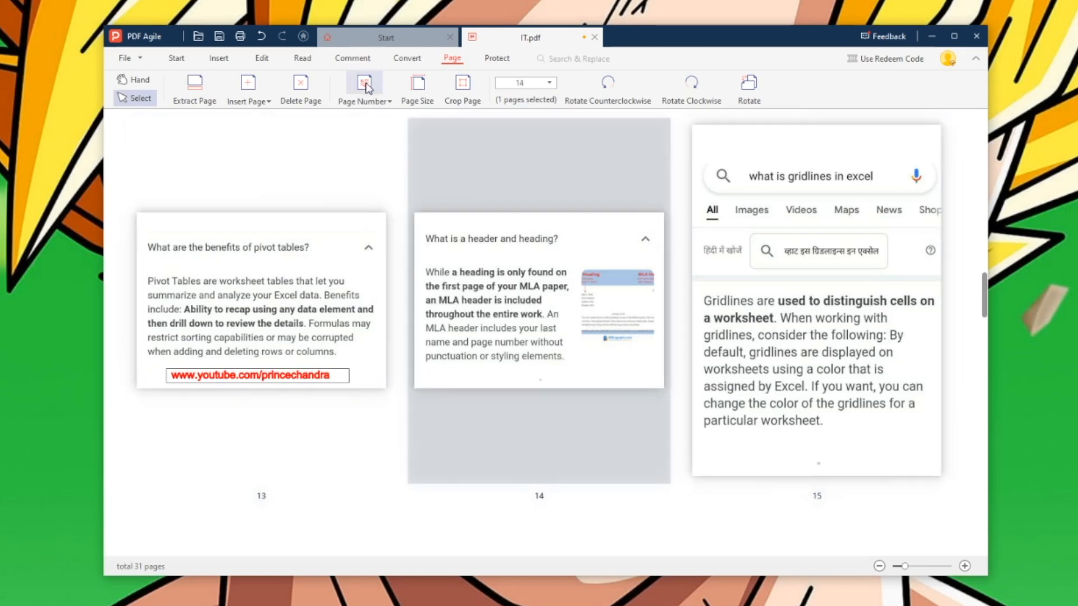
{"action": "left_click", "coordinate": [301, 90]}
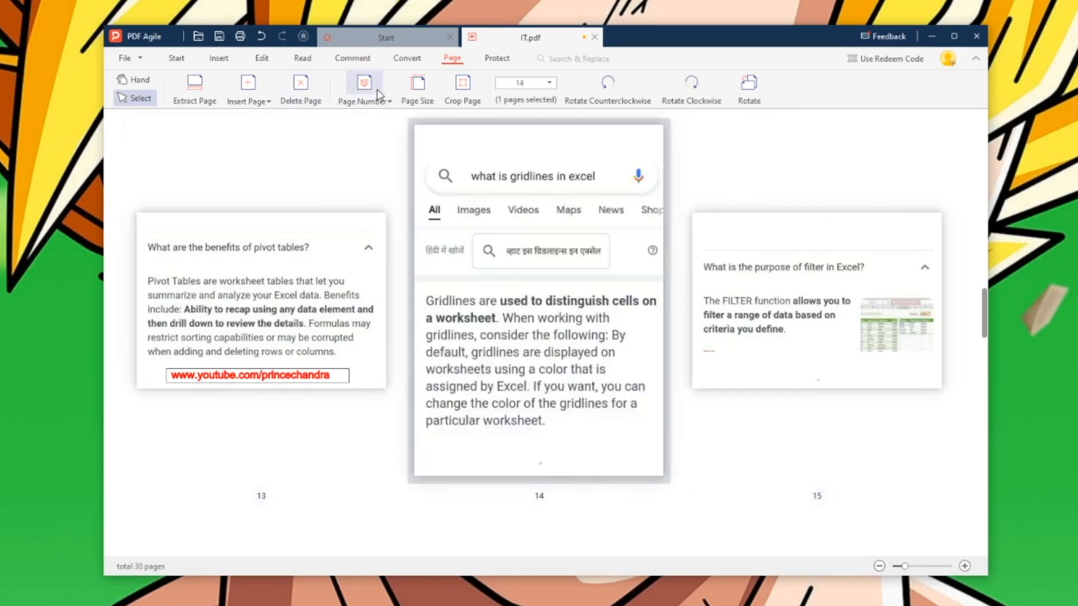
{"action": "left_click", "coordinate": [461, 85]}
{"action": "scroll", "coordinate": [960, 309], "scroll_direction": "up", "scroll_amount": 5}
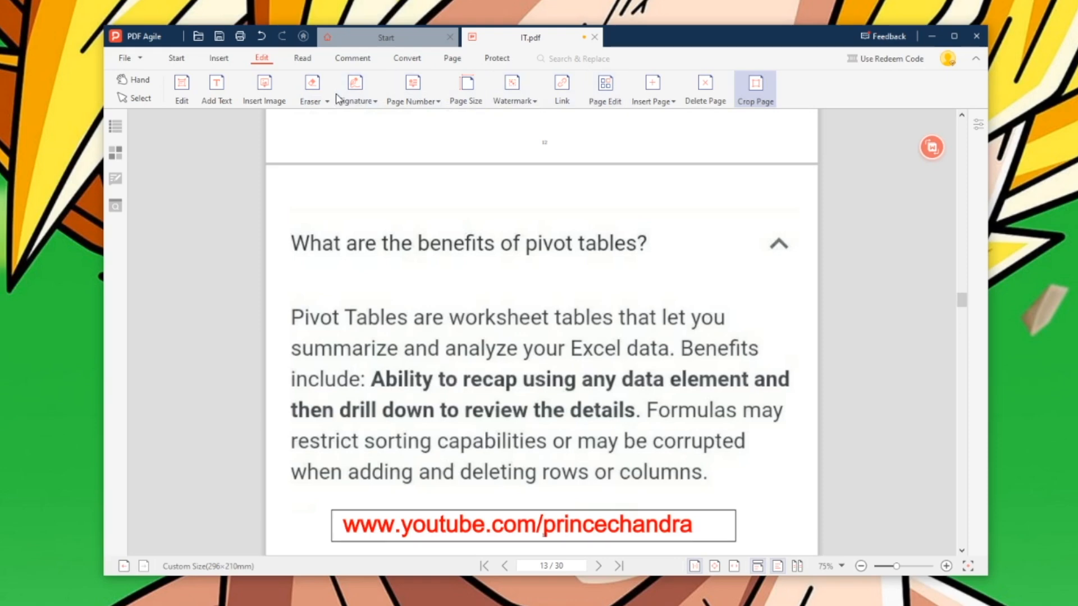
- Crop the 'What is name box in computer?' page to its top 273×89 mm area, then show the commenting tools
{"action": "left_click", "coordinate": [605, 89]}
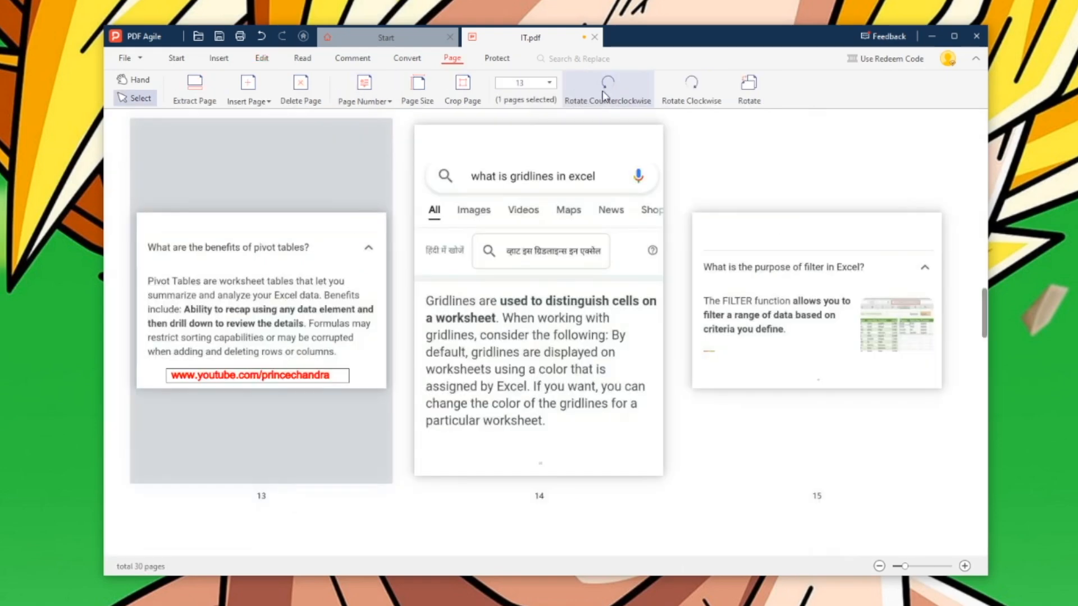
{"action": "left_click", "coordinate": [463, 89]}
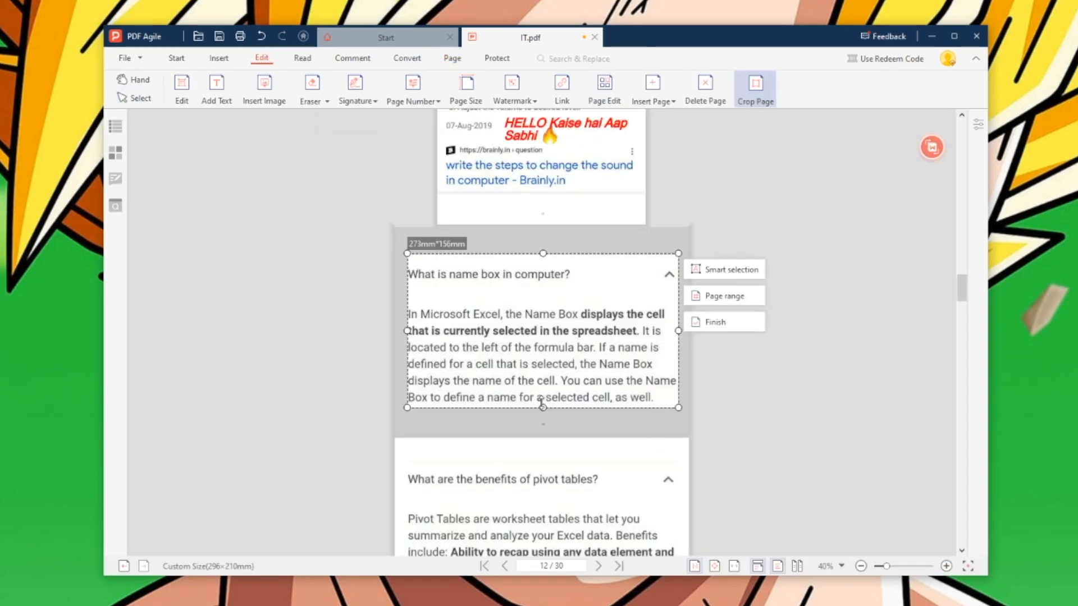
{"action": "left_click_drag", "start_coordinate": [543, 404], "coordinate": [544, 341]}
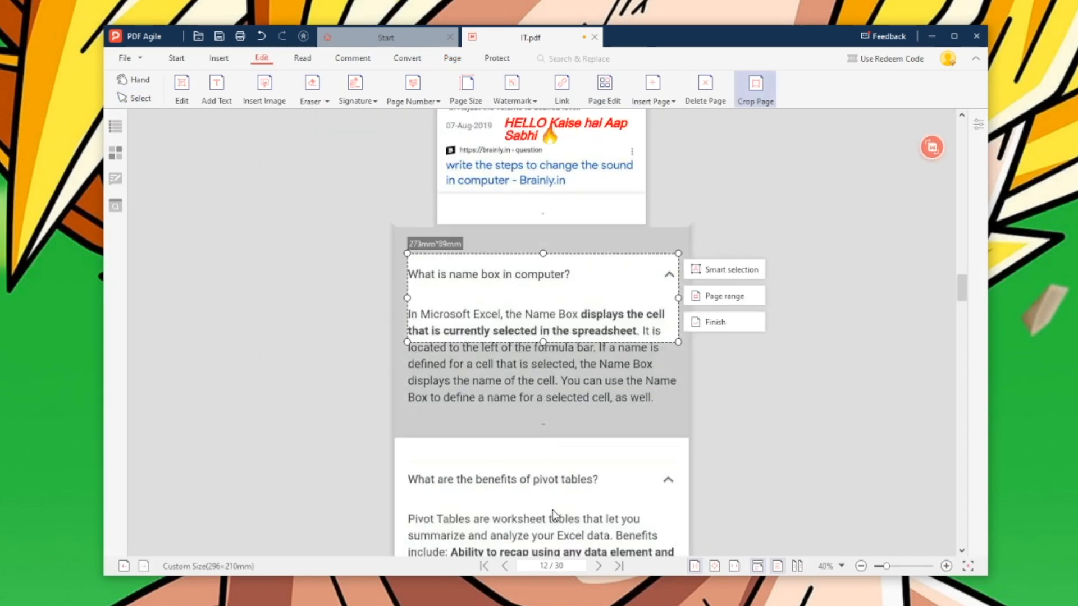
{"action": "left_click", "coordinate": [701, 322]}
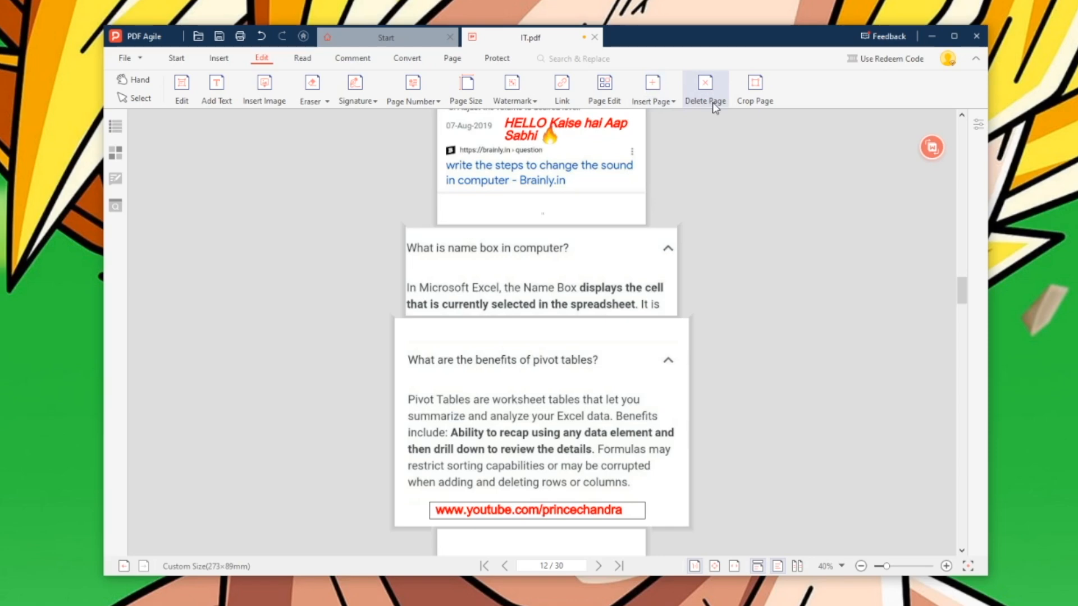
{"action": "left_click", "coordinate": [353, 58]}
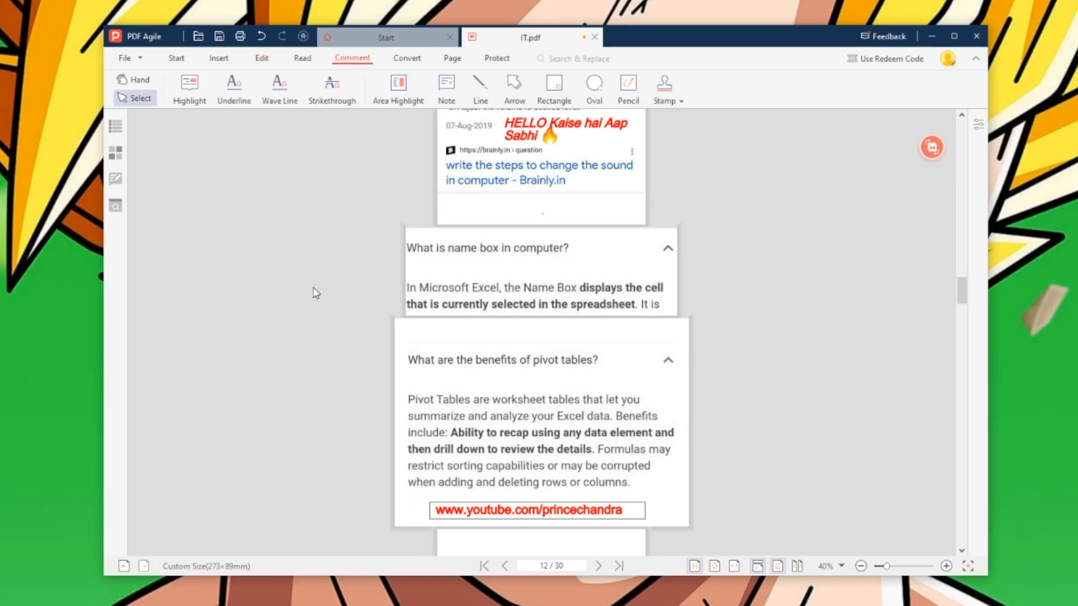
- Highlight the pivot tables question and the bold 'Ability to recap using any data element and' line in yellow
{"action": "left_click", "coordinate": [177, 90]}
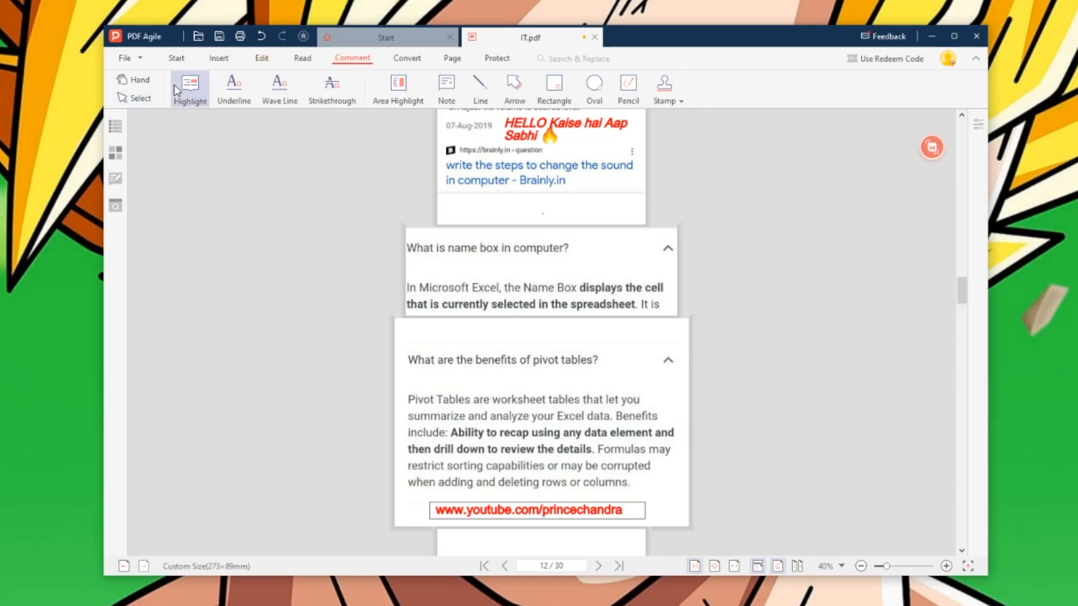
{"action": "left_click_drag", "start_coordinate": [404, 349], "coordinate": [609, 371]}
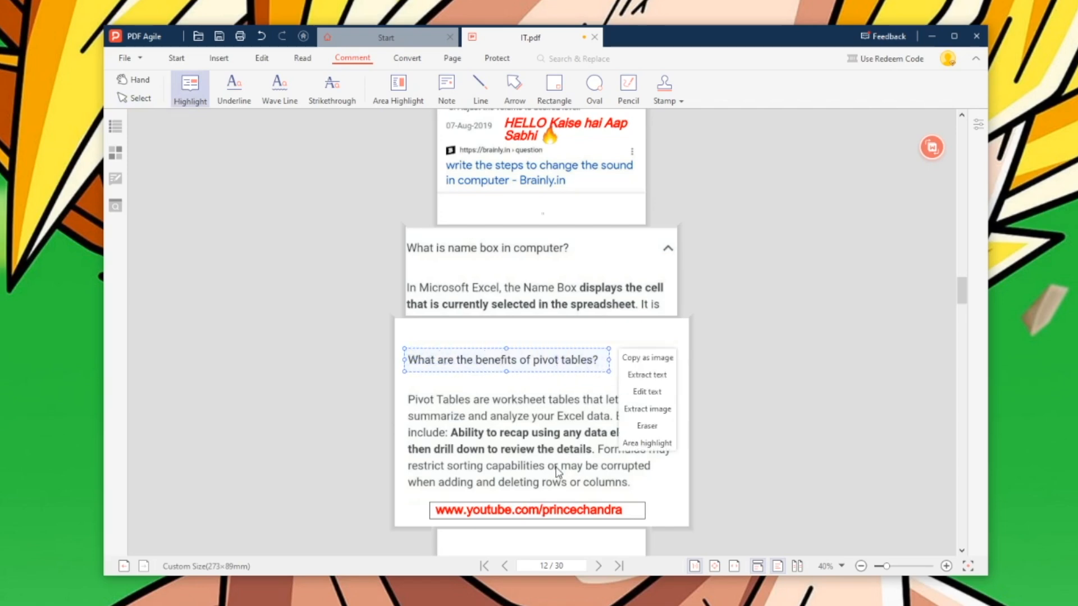
{"action": "left_click", "coordinate": [632, 438]}
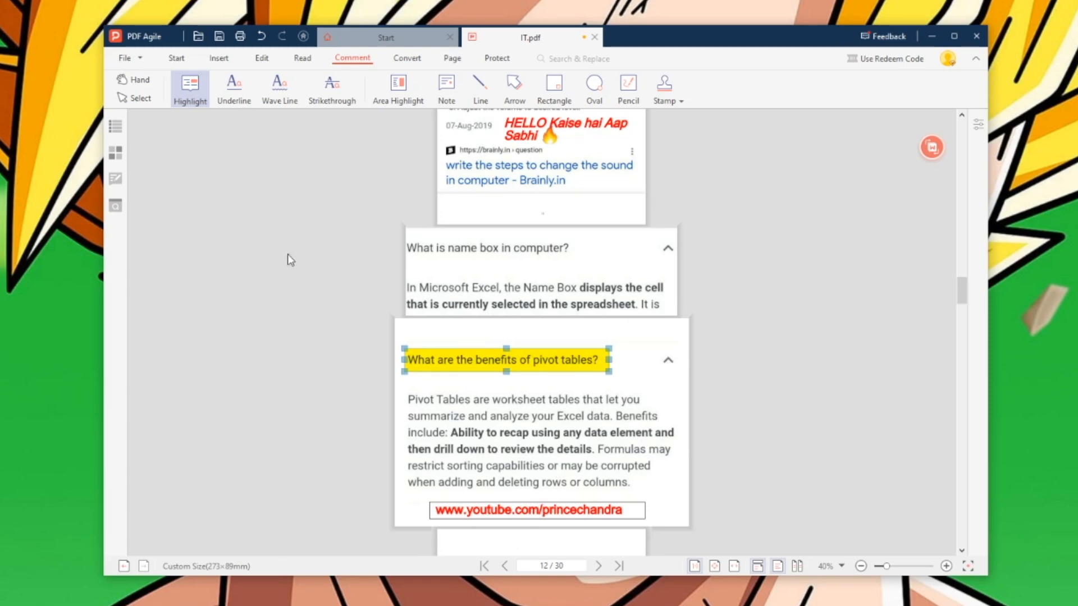
{"action": "left_click_drag", "start_coordinate": [448, 424], "coordinate": [681, 443]}
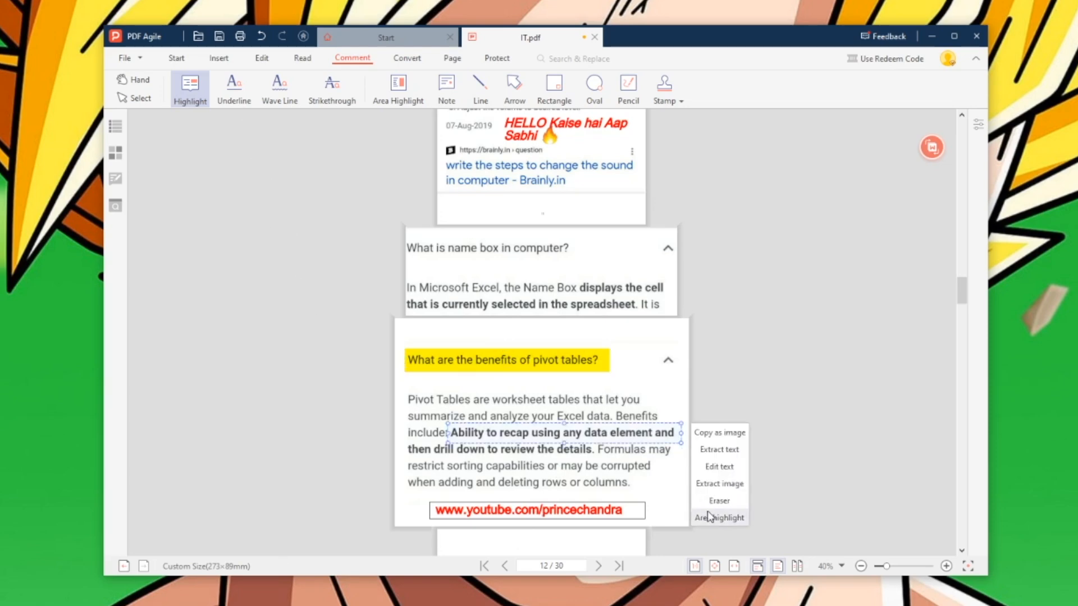
{"action": "left_click", "coordinate": [718, 518]}
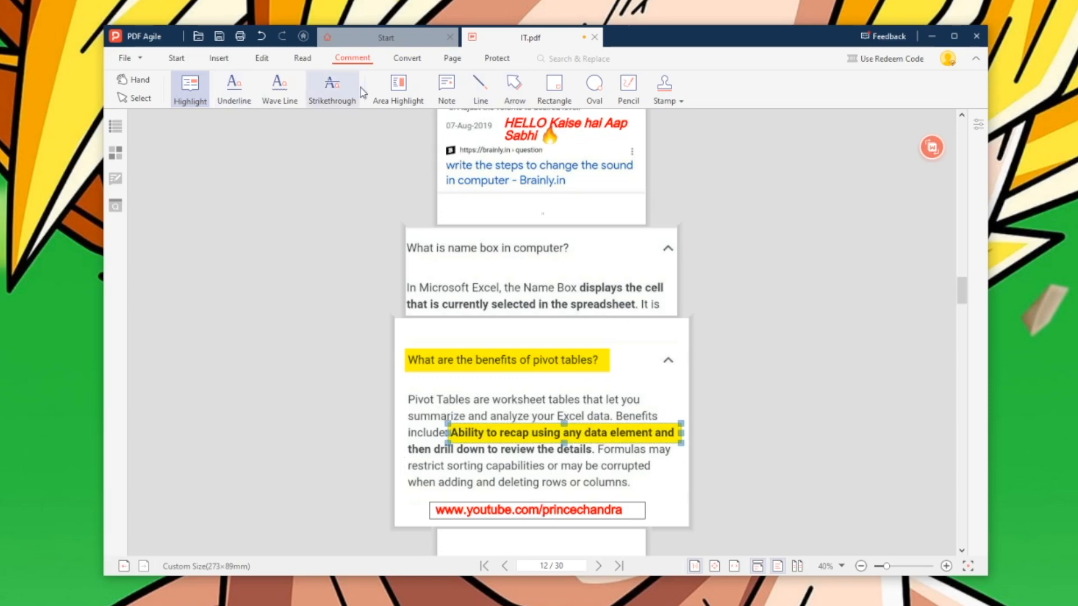
- Area-highlight the words 'Tables are' in yellow
{"action": "left_click", "coordinate": [406, 90]}
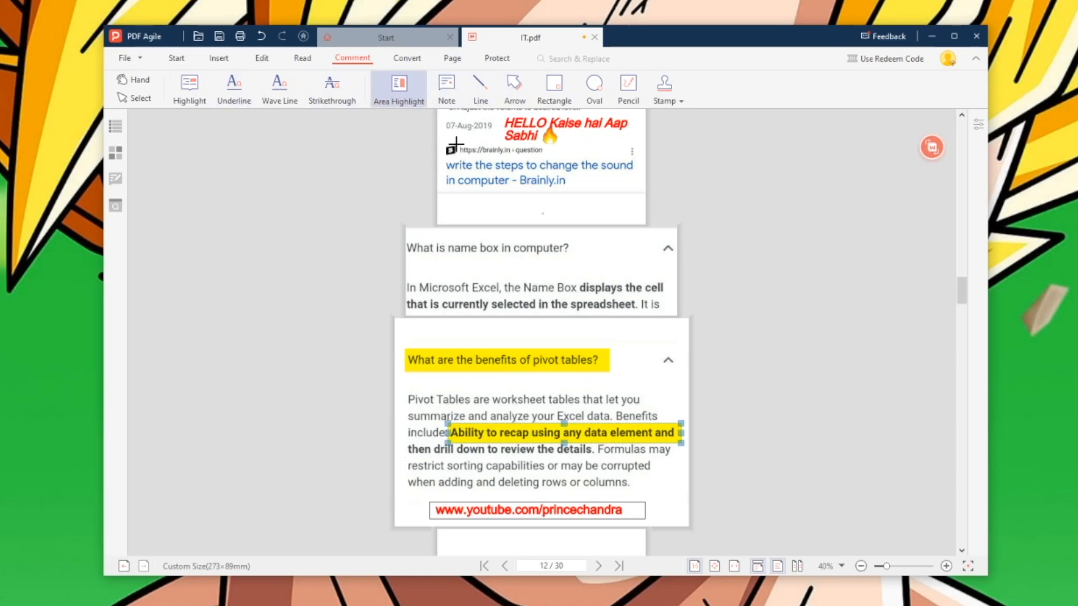
{"action": "left_click_drag", "start_coordinate": [429, 385], "coordinate": [506, 402]}
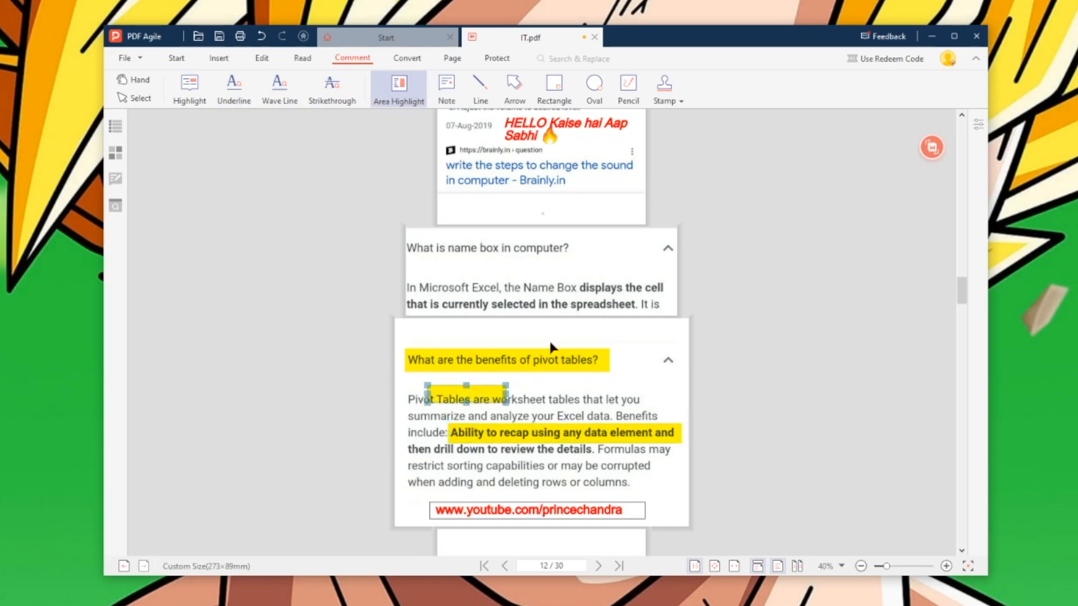
{"action": "left_click", "coordinate": [481, 85]}
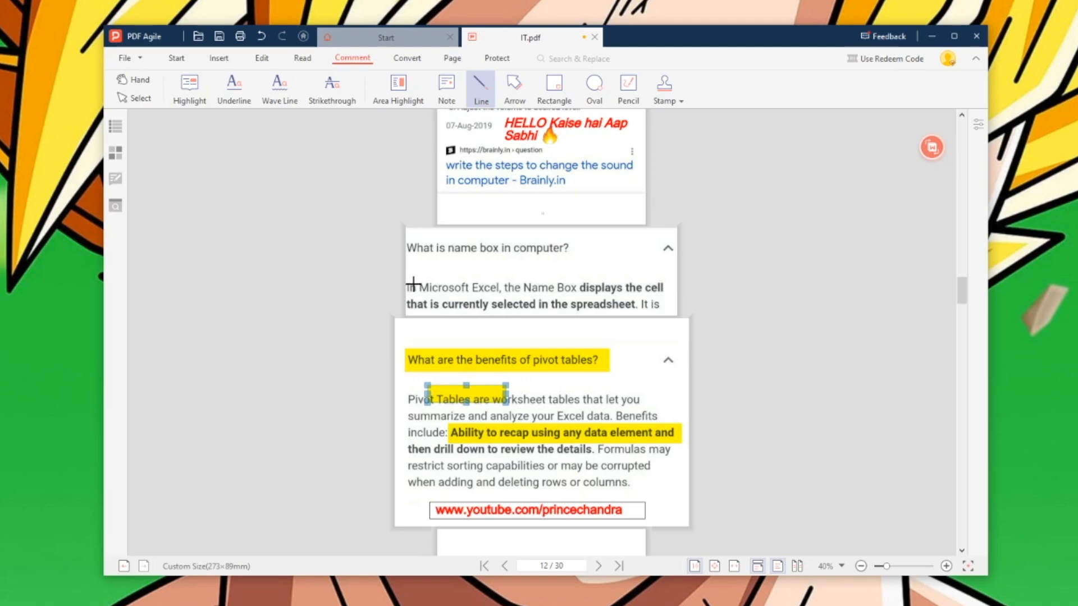
- Draw red underlines, an arrow, a rectangle around 'Excel' and an oval on the name-box page
{"action": "left_click_drag", "start_coordinate": [412, 257], "coordinate": [596, 256]}
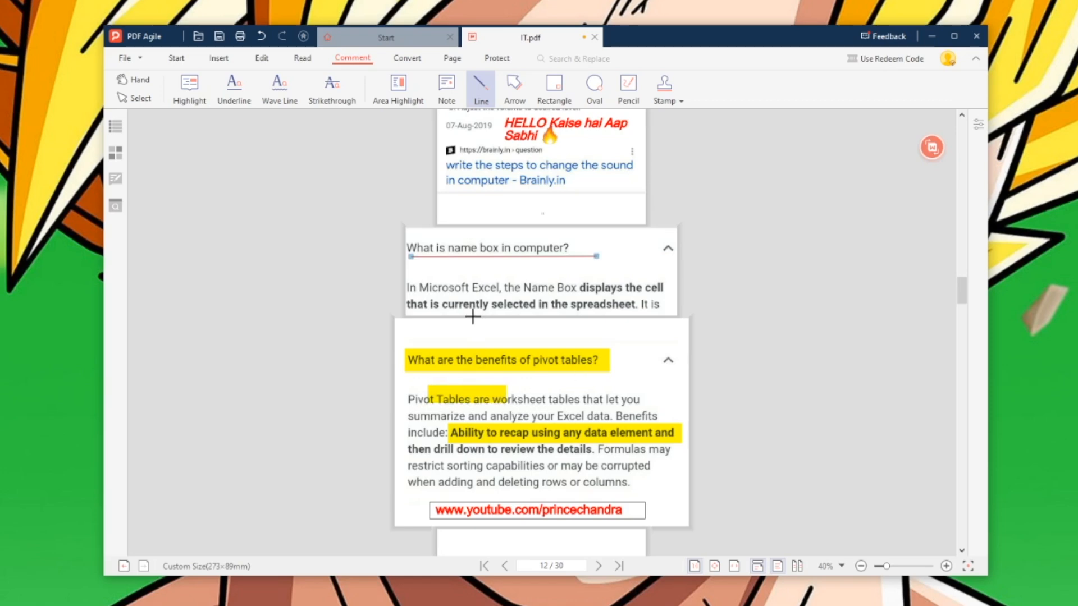
{"action": "left_click_drag", "start_coordinate": [585, 296], "coordinate": [638, 294]}
{"action": "left_click", "coordinate": [514, 87]}
{"action": "left_click_drag", "start_coordinate": [648, 326], "coordinate": [565, 328]}
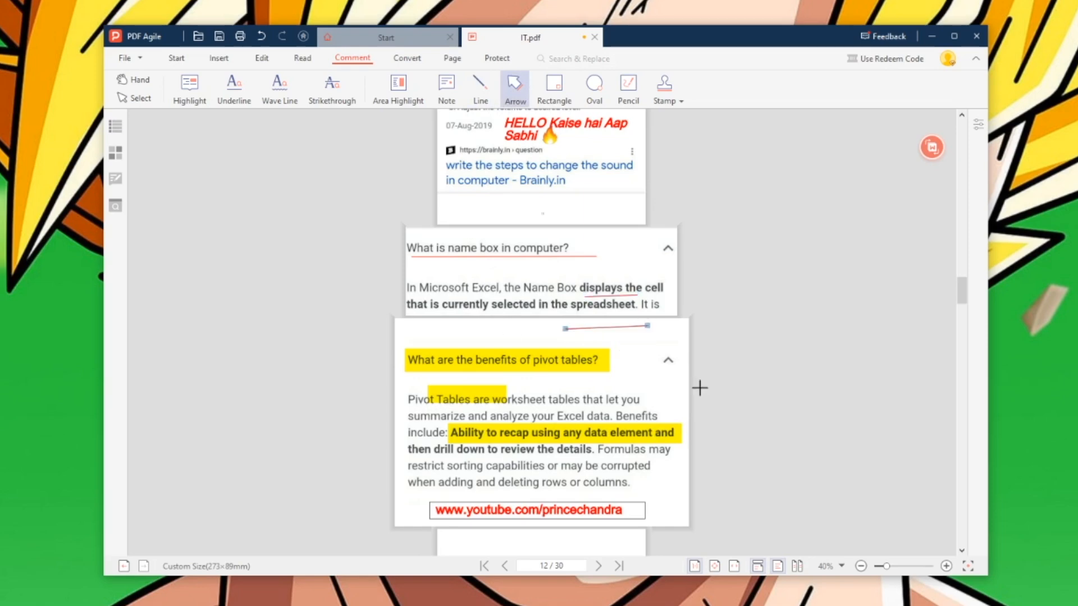
{"action": "left_click_drag", "start_coordinate": [453, 319], "coordinate": [489, 343]}
{"action": "left_click_drag", "start_coordinate": [579, 245], "coordinate": [637, 287]}
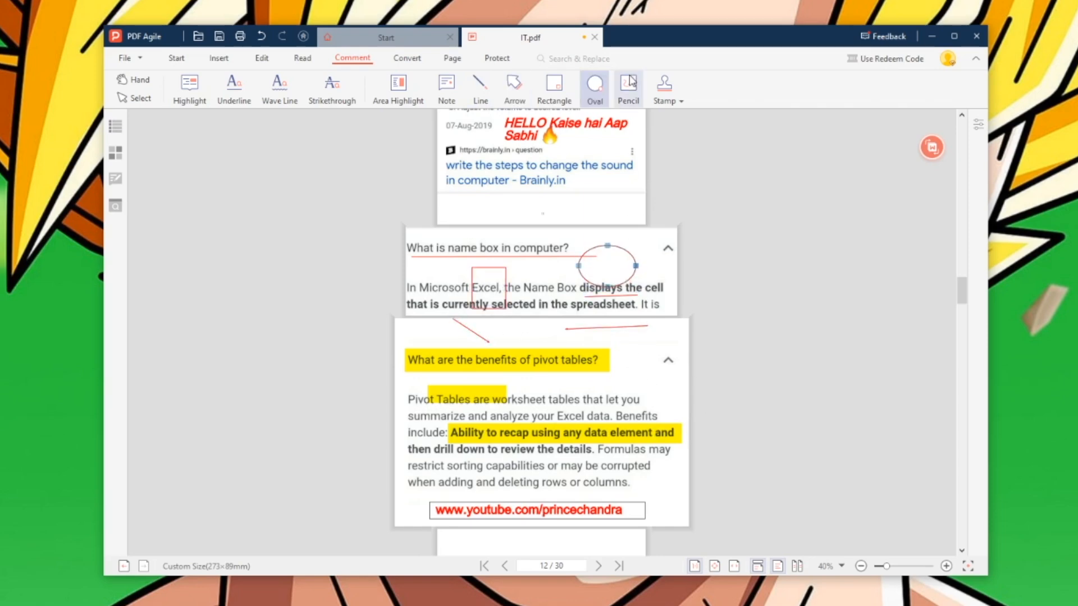
- Add orange freehand scribbles below the arrow and on page 11
{"action": "left_click", "coordinate": [630, 86]}
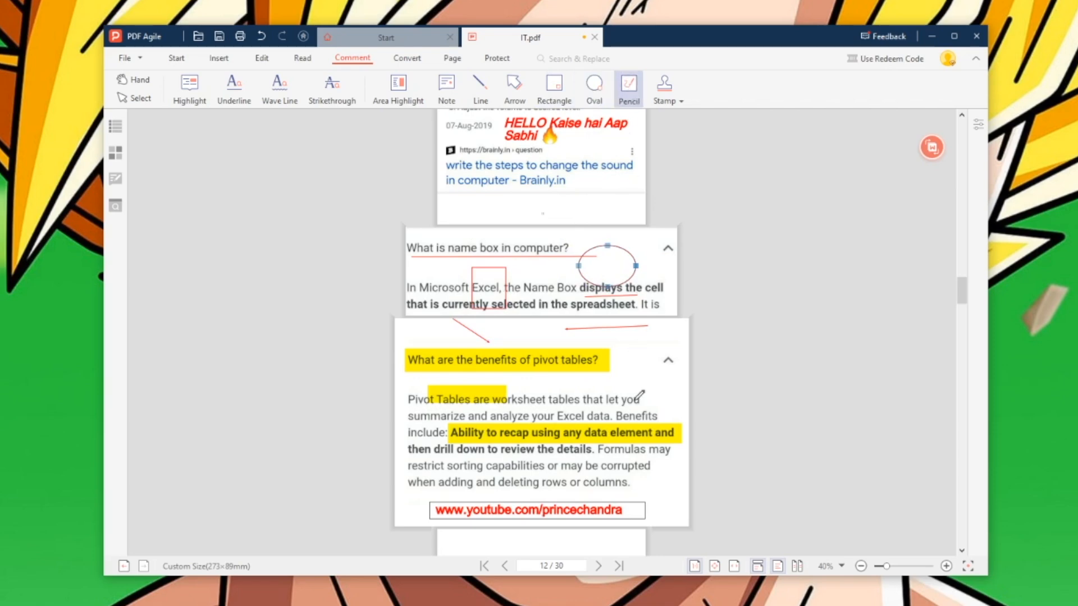
{"action": "mouse_move", "coordinate": [633, 334]}
{"action": "left_mouse_down"}
{"action": "mouse_move", "coordinate": [563, 349]}
{"action": "mouse_move", "coordinate": [492, 340]}
{"action": "mouse_move", "coordinate": [530, 350]}
{"action": "left_mouse_up"}
{"action": "mouse_move", "coordinate": [886, 566]}
{"action": "left_mouse_down"}
{"action": "mouse_move", "coordinate": [912, 568]}
{"action": "mouse_move", "coordinate": [888, 572]}
{"action": "mouse_move", "coordinate": [898, 568]}
{"action": "left_mouse_up"}
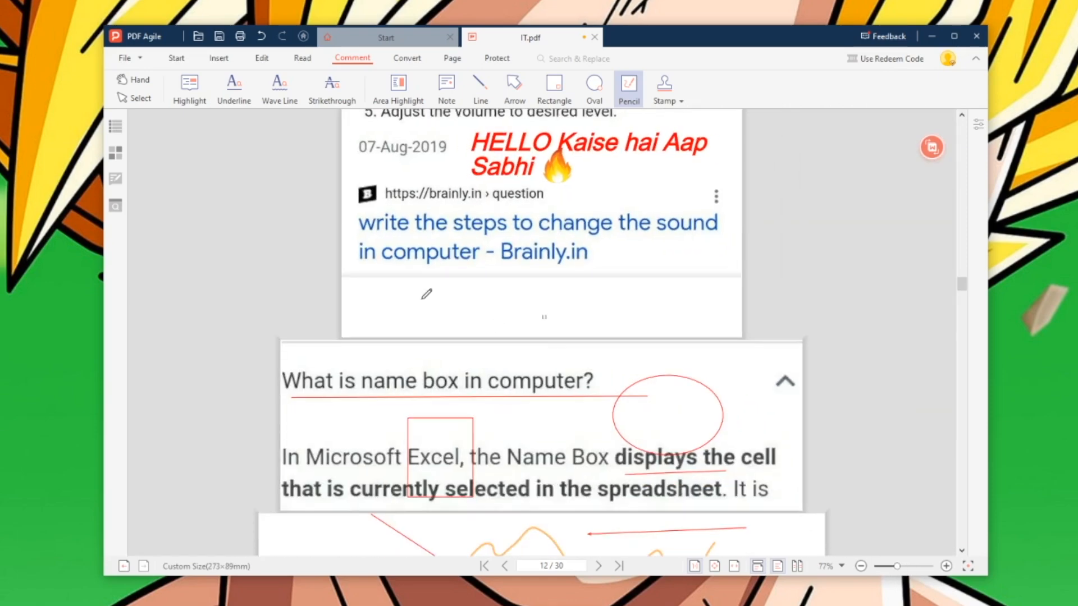
{"action": "mouse_move", "coordinate": [419, 294]}
{"action": "left_mouse_down"}
{"action": "mouse_move", "coordinate": [425, 302]}
{"action": "mouse_move", "coordinate": [401, 297]}
{"action": "mouse_move", "coordinate": [478, 302]}
{"action": "mouse_move", "coordinate": [494, 279]}
{"action": "mouse_move", "coordinate": [569, 302]}
{"action": "mouse_move", "coordinate": [706, 308]}
{"action": "mouse_move", "coordinate": [705, 292]}
{"action": "left_mouse_up"}
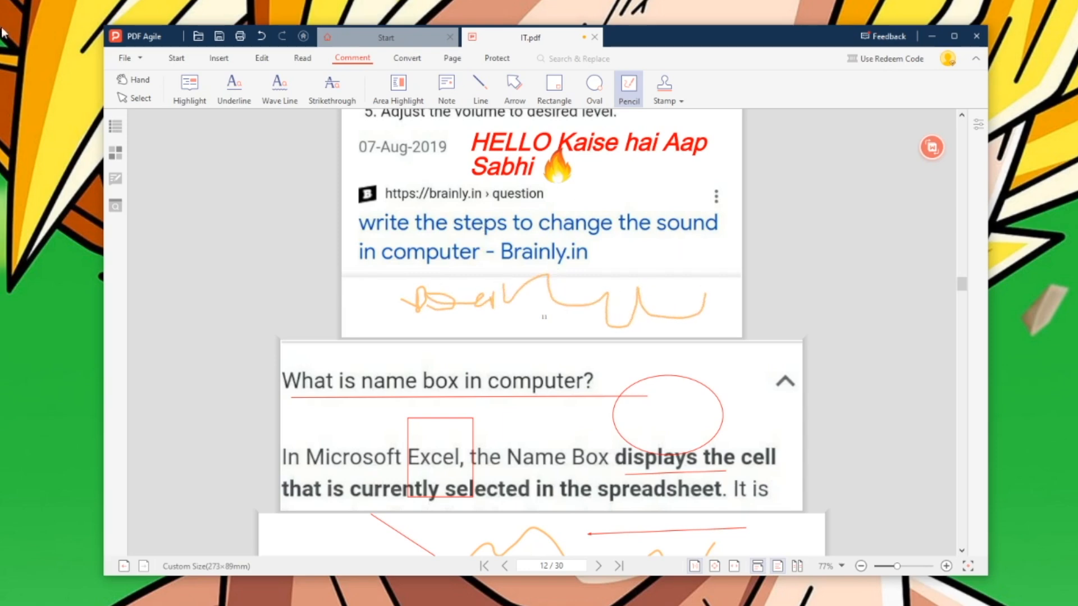
{"action": "left_click", "coordinate": [677, 95]}
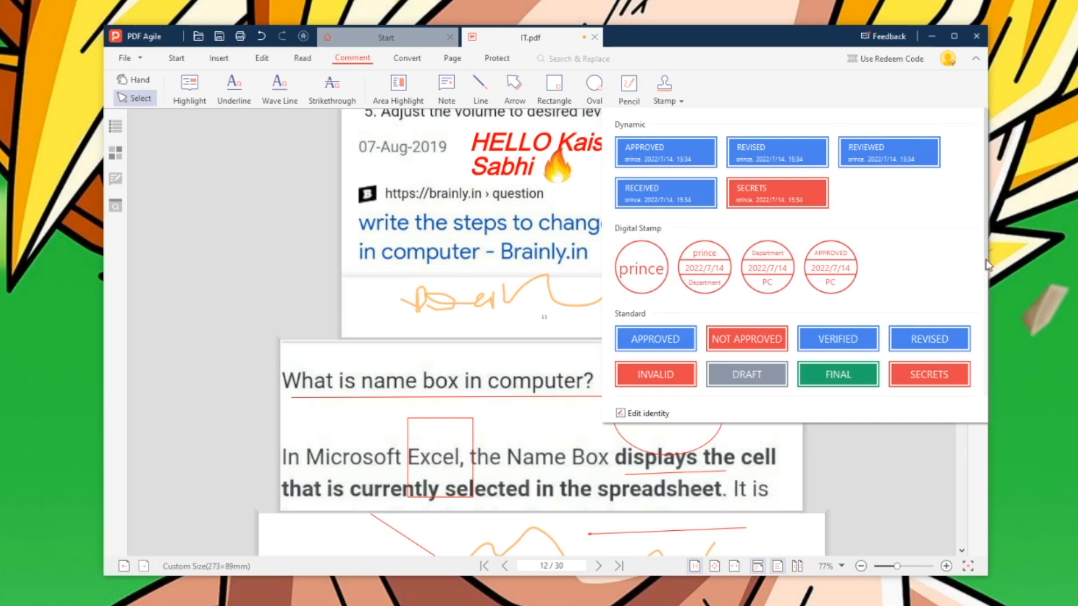
{"action": "left_click_drag", "start_coordinate": [989, 231], "coordinate": [987, 399]}
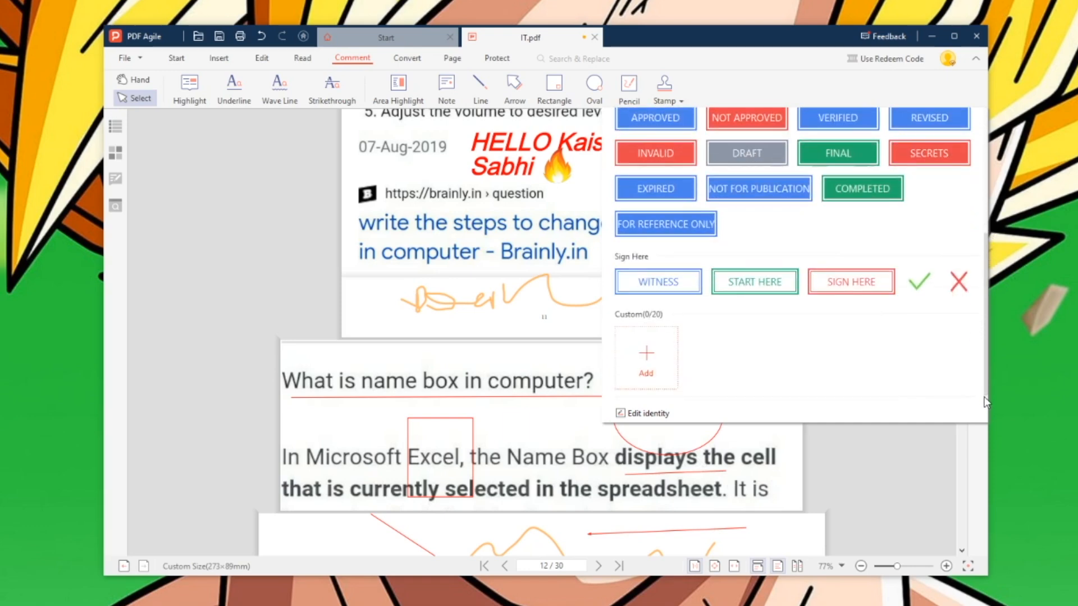
{"action": "left_click", "coordinate": [658, 360]}
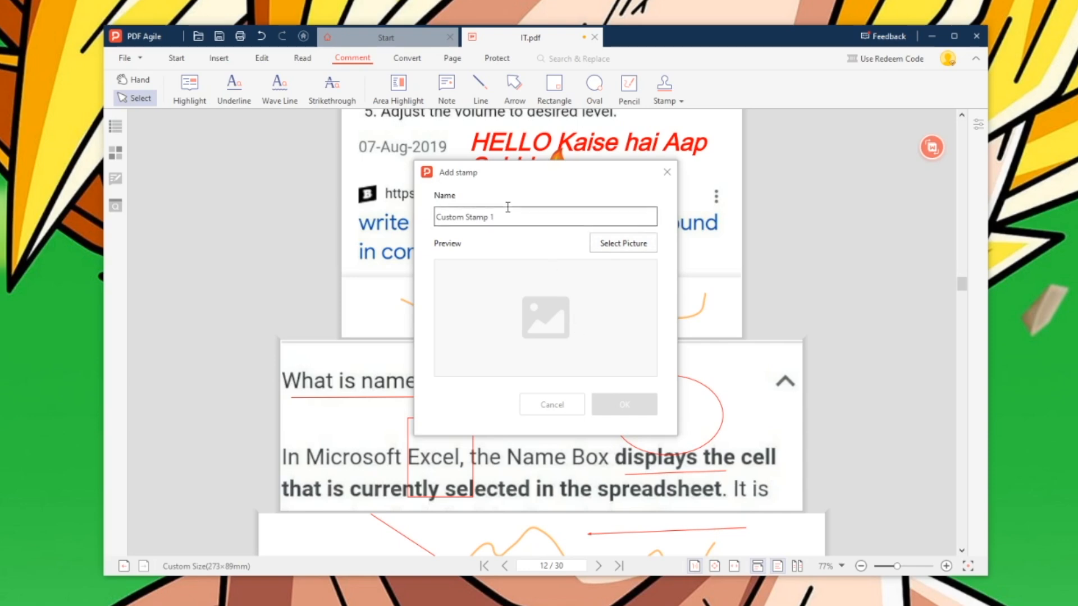
{"action": "left_click_drag", "start_coordinate": [532, 217], "coordinate": [430, 220]}
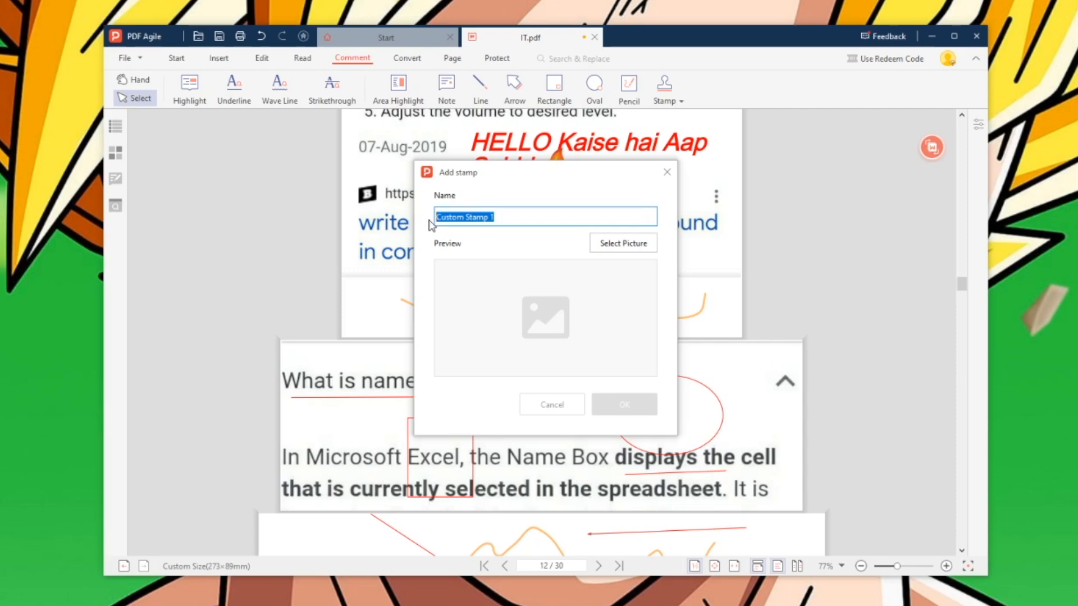
{"action": "type", "text": "Chandra"}
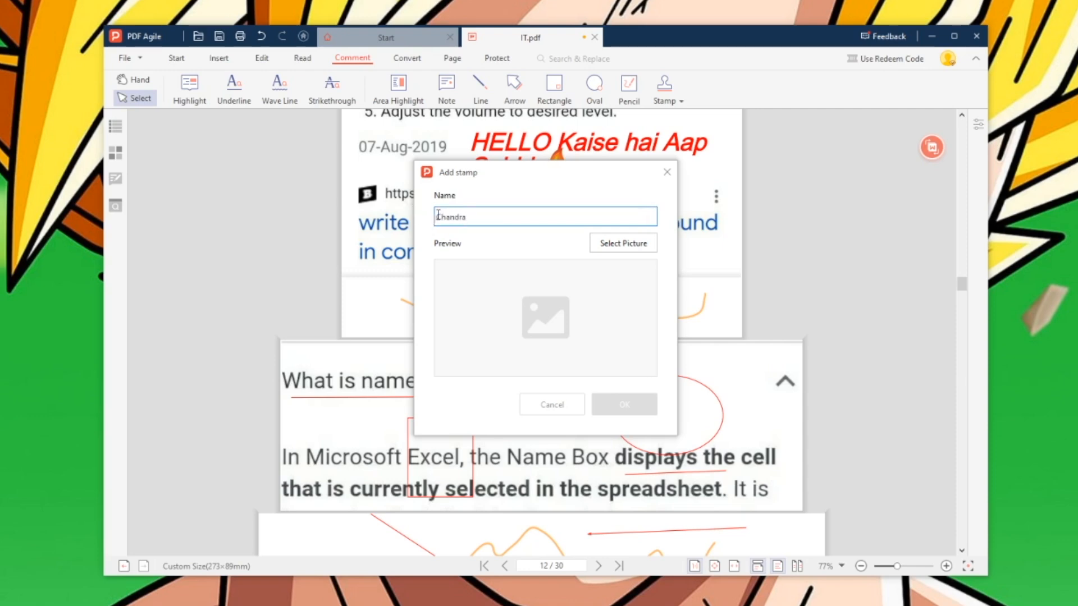
{"action": "left_click", "coordinate": [631, 243]}
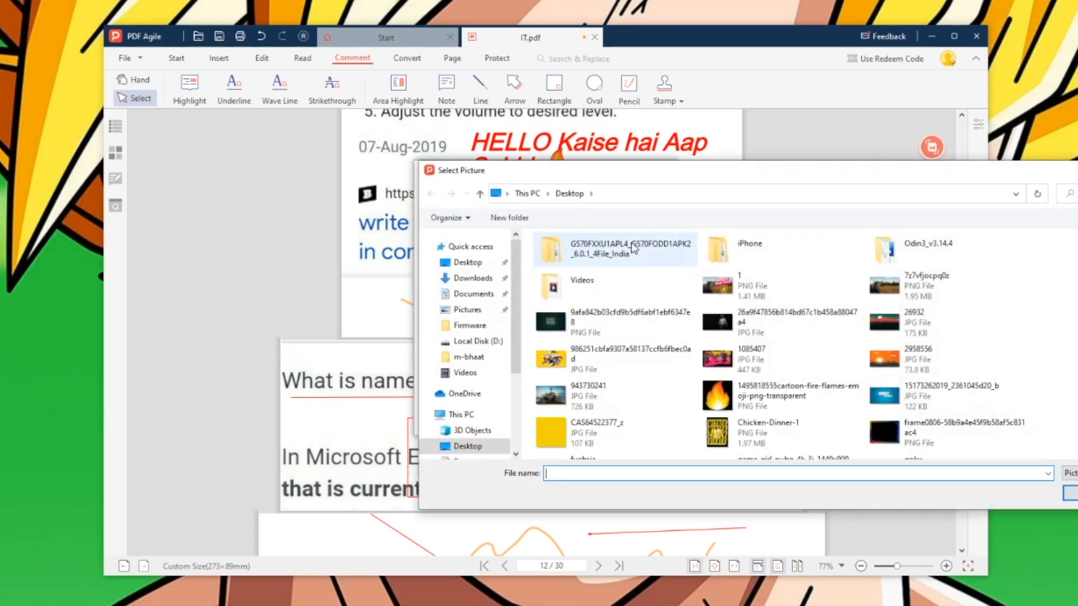
{"action": "key", "text": "Escape"}
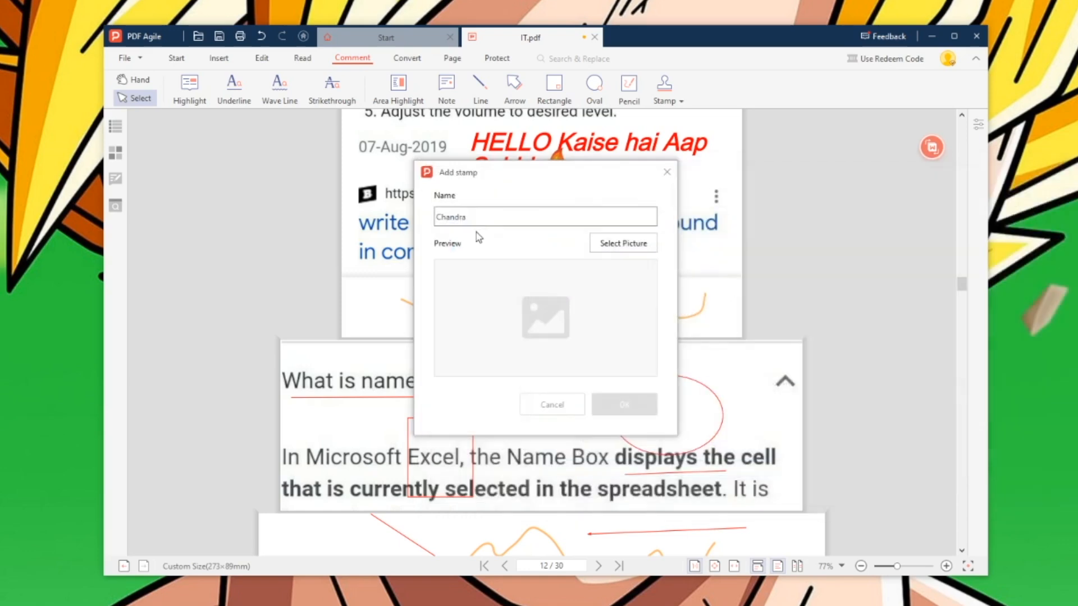
{"action": "left_click", "coordinate": [563, 407]}
{"action": "mouse_move", "coordinate": [932, 147]}
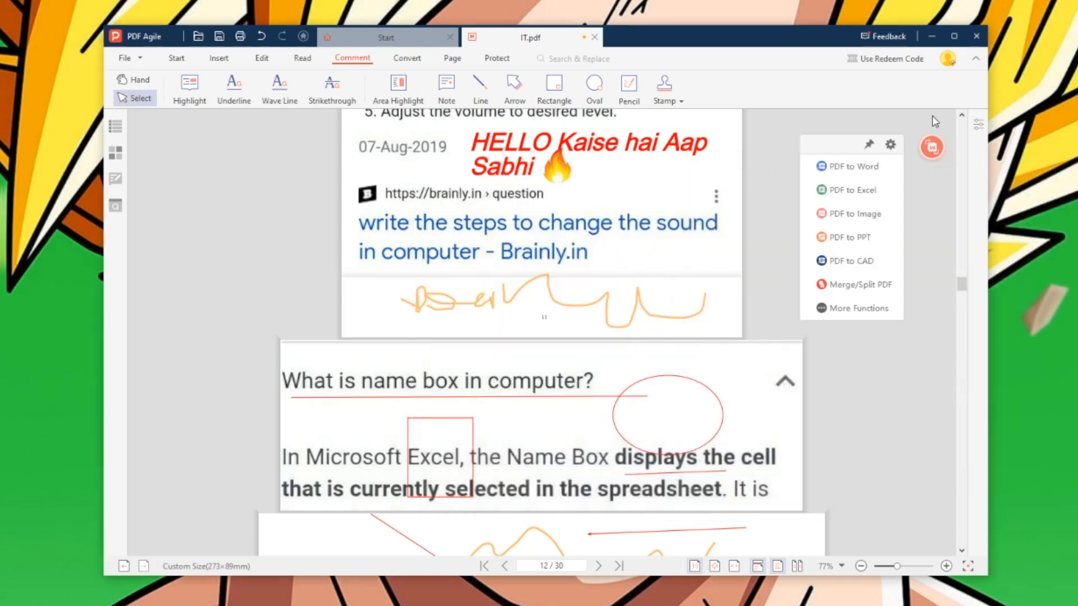
- Place the round digital name stamp beside the blue heading on page 12
{"action": "left_click", "coordinate": [663, 88]}
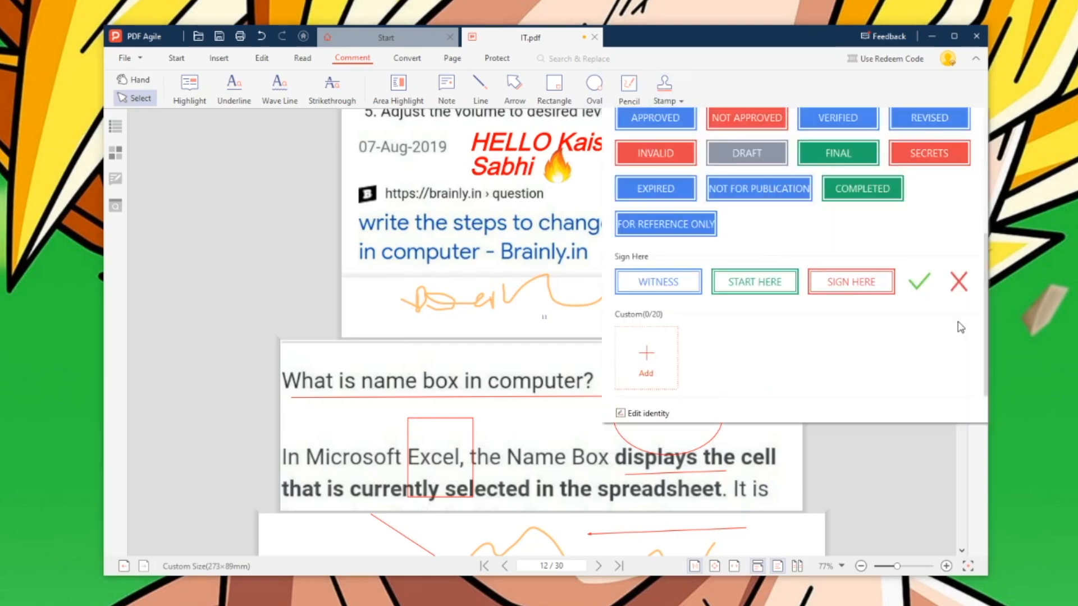
{"action": "left_click_drag", "start_coordinate": [987, 275], "coordinate": [990, 143]}
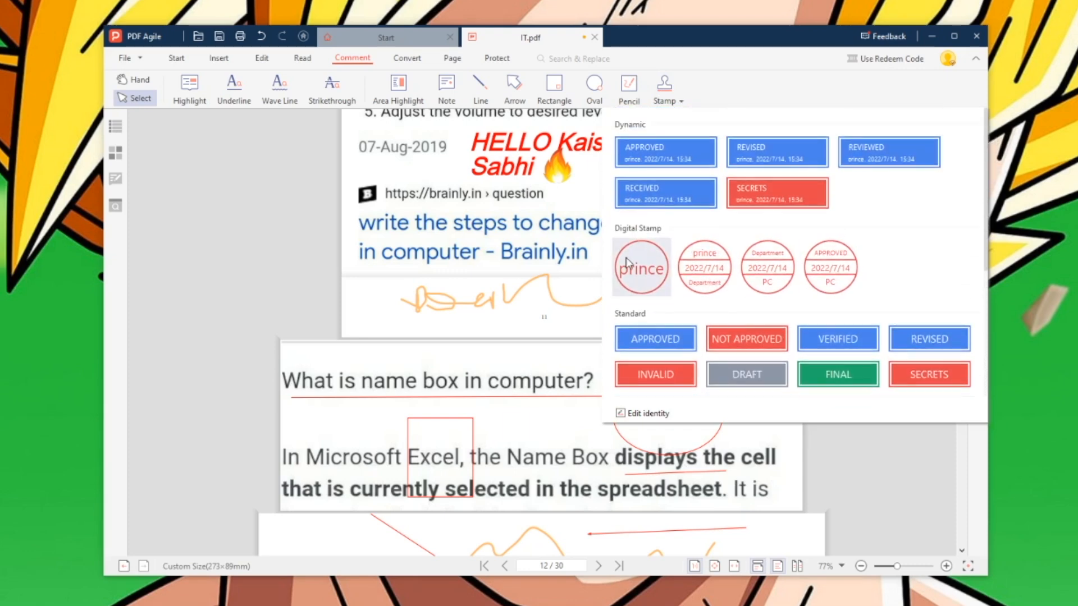
{"action": "left_click", "coordinate": [642, 270]}
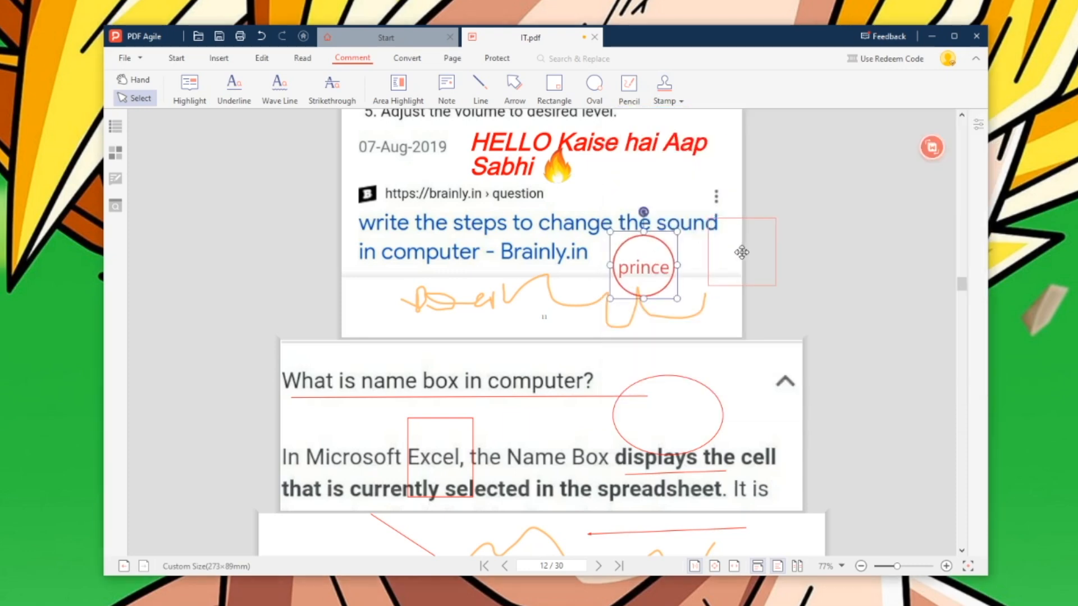
{"action": "left_click", "coordinate": [674, 276]}
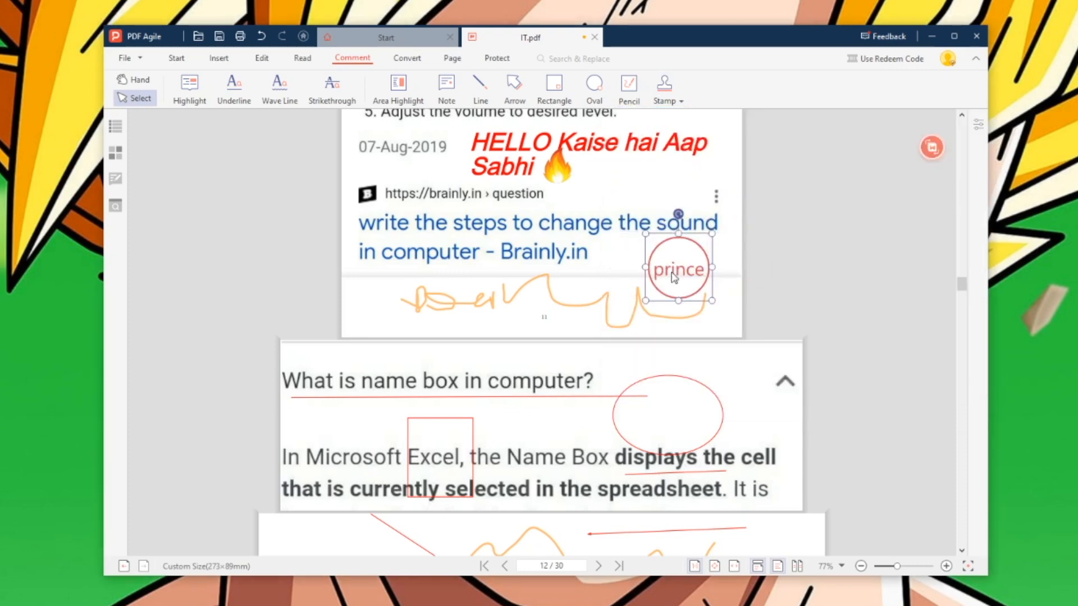
{"action": "left_click", "coordinate": [659, 93]}
{"action": "left_click", "coordinate": [760, 280]}
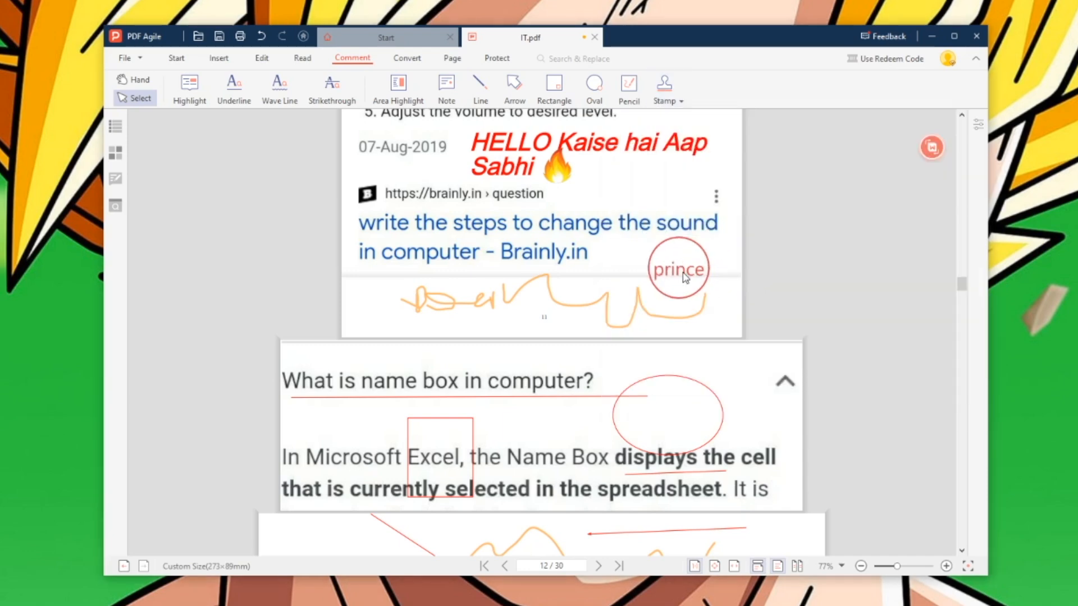
- Place the dated Department stamp over the blue heading, then open the PDF to Word converter
{"action": "left_click", "coordinate": [657, 95]}
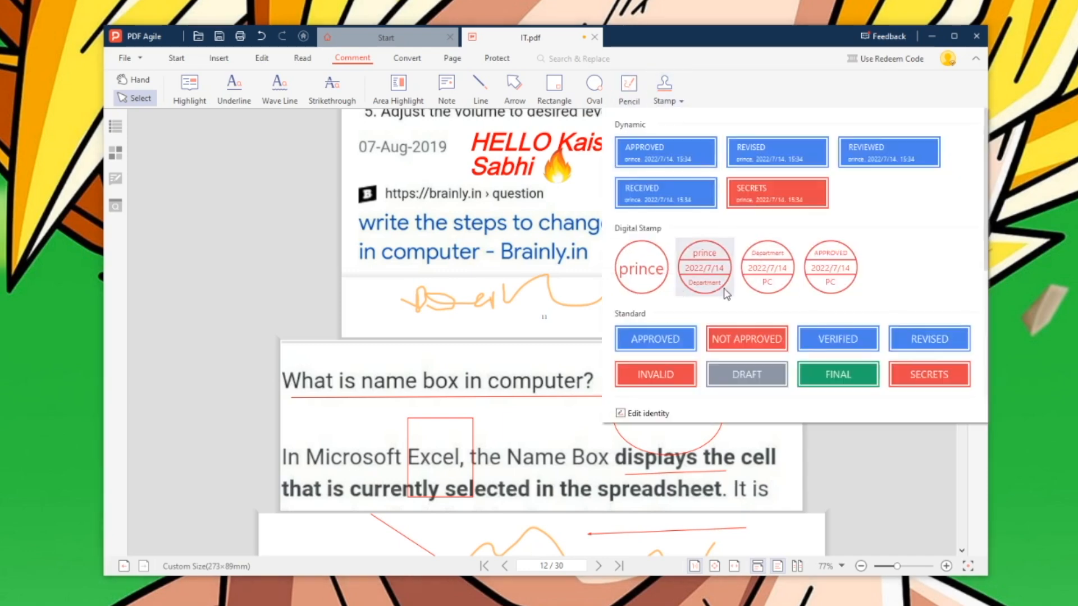
{"action": "left_click", "coordinate": [701, 272]}
{"action": "left_click_drag", "start_coordinate": [705, 275], "coordinate": [680, 387]}
{"action": "left_click_drag", "start_coordinate": [712, 280], "coordinate": [651, 416]}
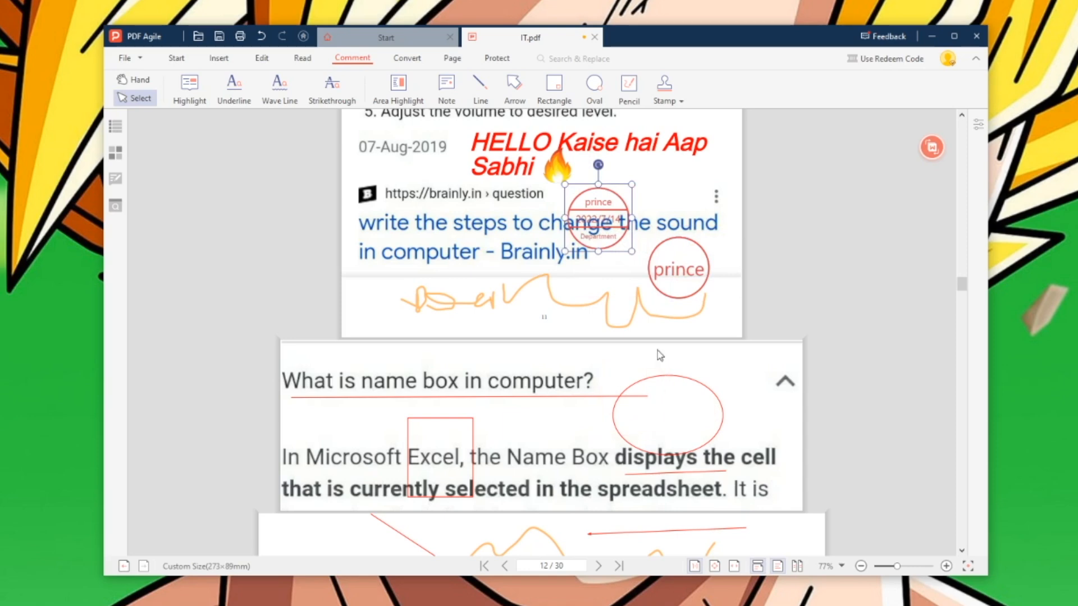
{"action": "left_click", "coordinate": [716, 414]}
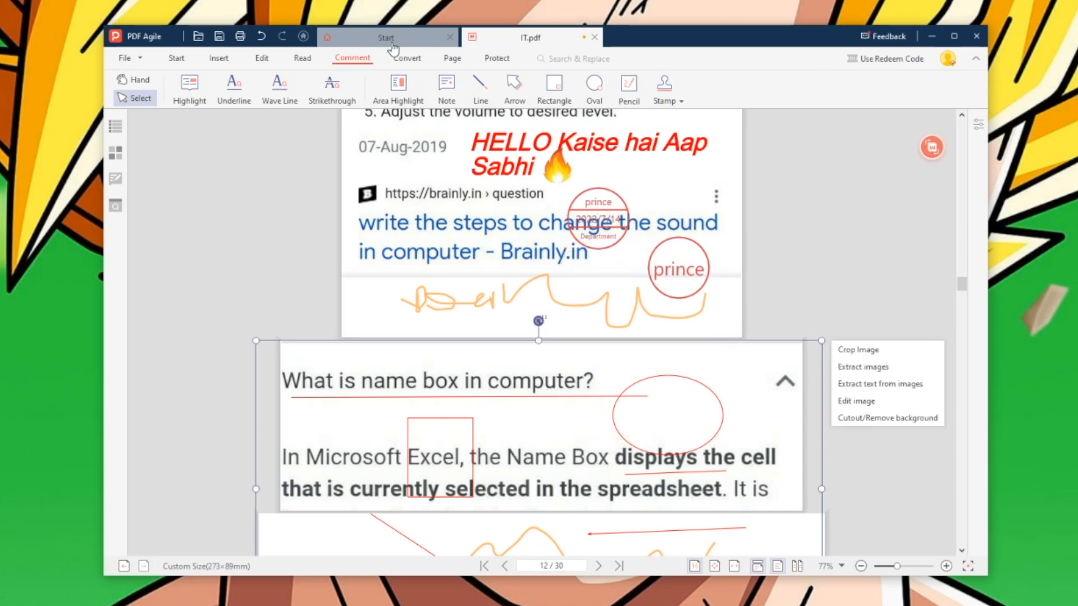
{"action": "left_click", "coordinate": [408, 58]}
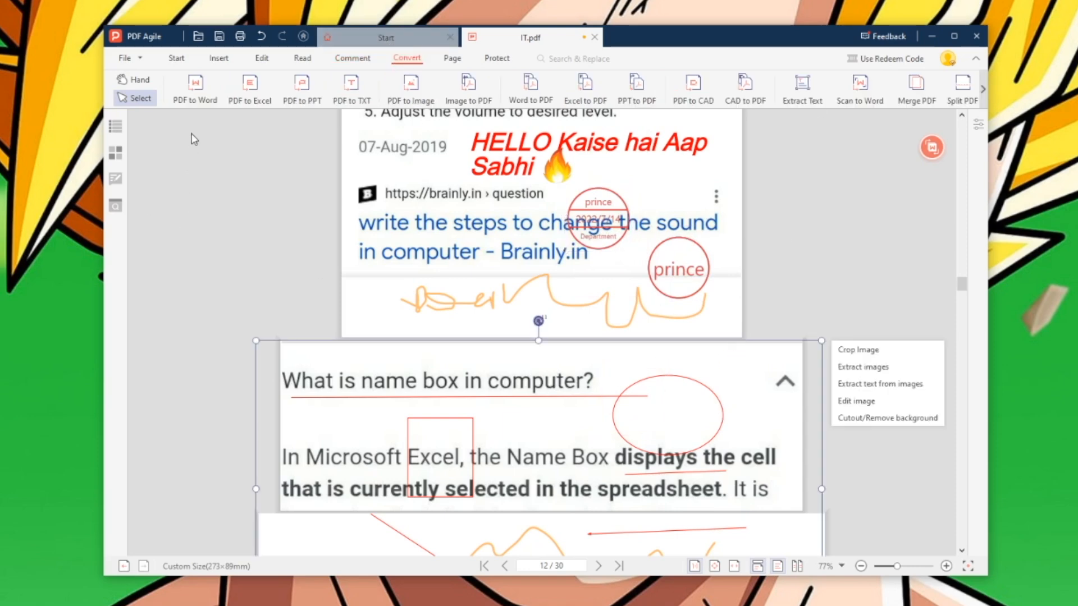
{"action": "left_click", "coordinate": [197, 89]}
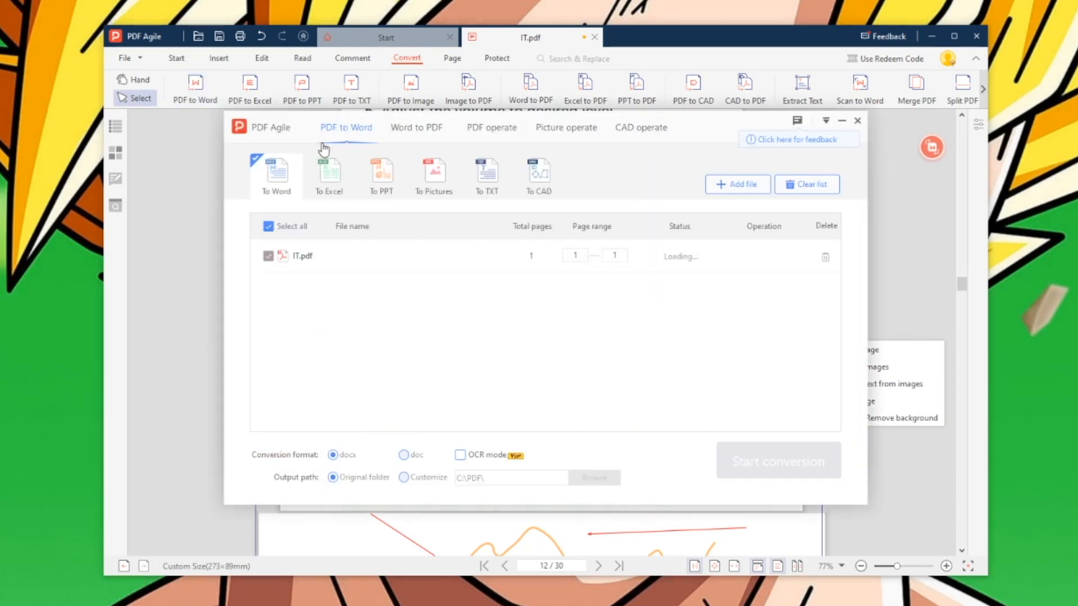
- Browse the Word to PDF, PDF operations, picture and CAD tabs, then start converting IT.pdf
{"action": "left_click", "coordinate": [421, 128]}
{"action": "left_click", "coordinate": [491, 128]}
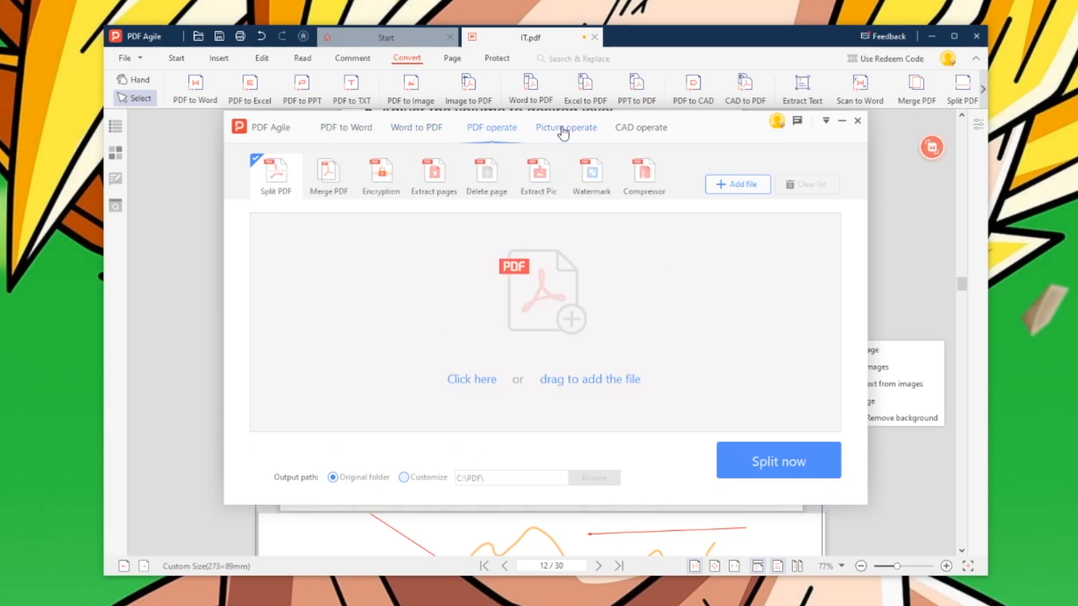
{"action": "left_click", "coordinate": [563, 131]}
{"action": "left_click", "coordinate": [654, 129]}
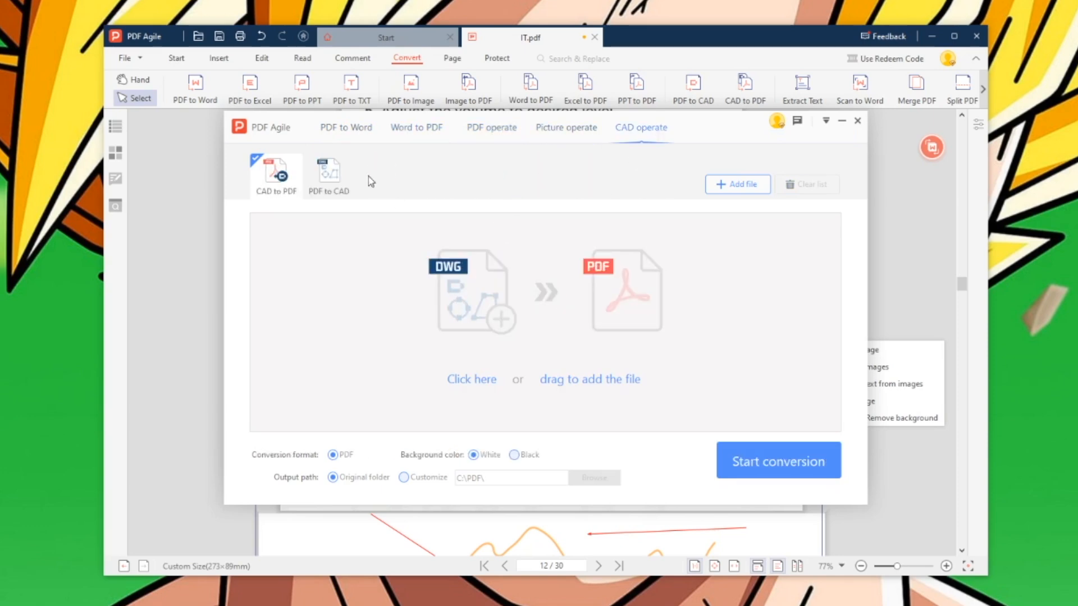
{"action": "left_click", "coordinate": [357, 130]}
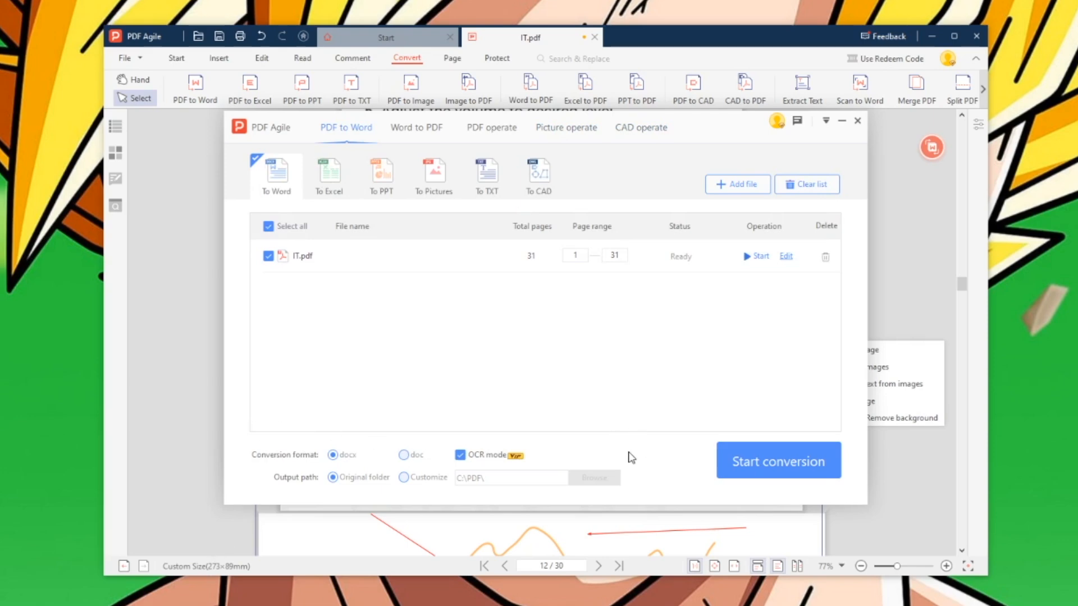
{"action": "left_click", "coordinate": [810, 470]}
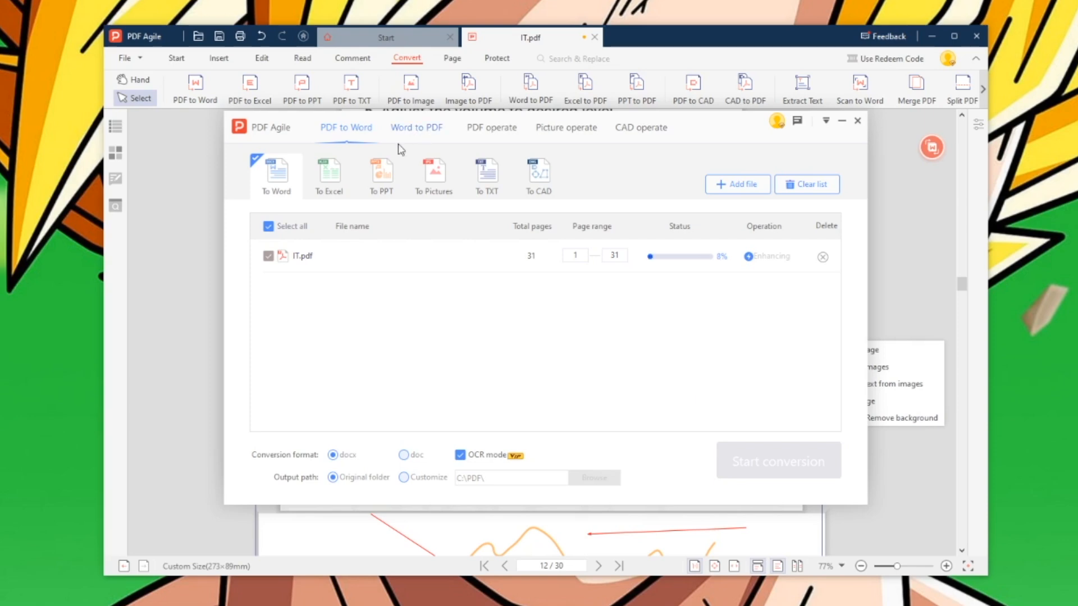
- Try the Excel, PowerPoint, image, text and CAD output formats before returning to Word
{"action": "left_click", "coordinate": [348, 180]}
{"action": "left_click", "coordinate": [380, 176]}
{"action": "left_click", "coordinate": [451, 176]}
{"action": "left_click", "coordinate": [484, 174]}
{"action": "left_click", "coordinate": [549, 178]}
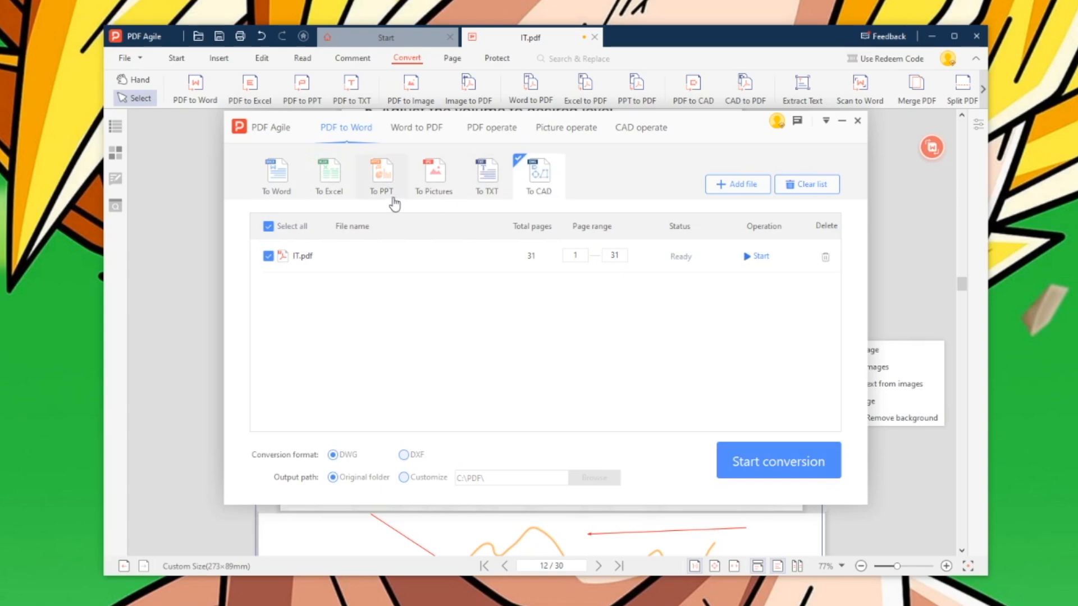
{"action": "left_click", "coordinate": [384, 181]}
{"action": "left_click", "coordinate": [437, 196]}
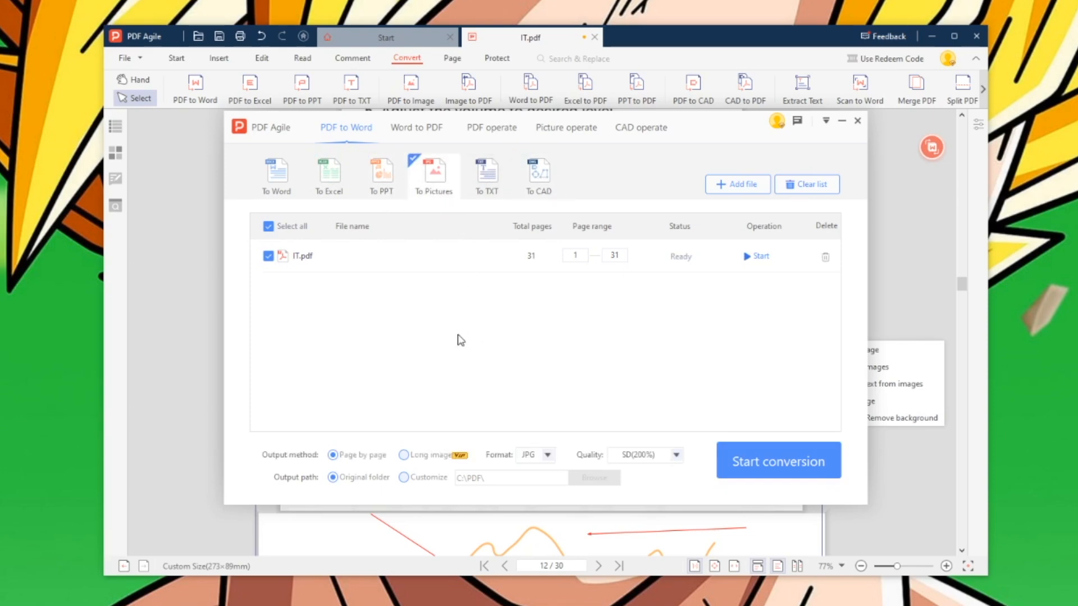
{"action": "left_click", "coordinate": [276, 175]}
- Start the Word conversion of IT.pdf, stop it, and close the converter window
{"action": "left_click", "coordinate": [779, 461]}
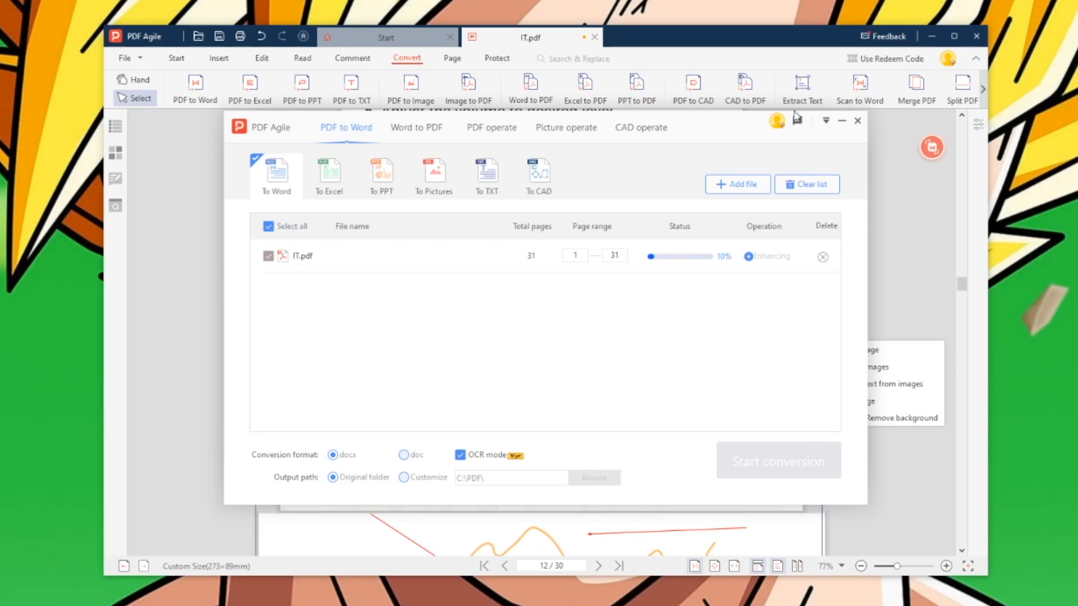
{"action": "left_click", "coordinate": [435, 190]}
{"action": "left_click", "coordinate": [857, 121]}
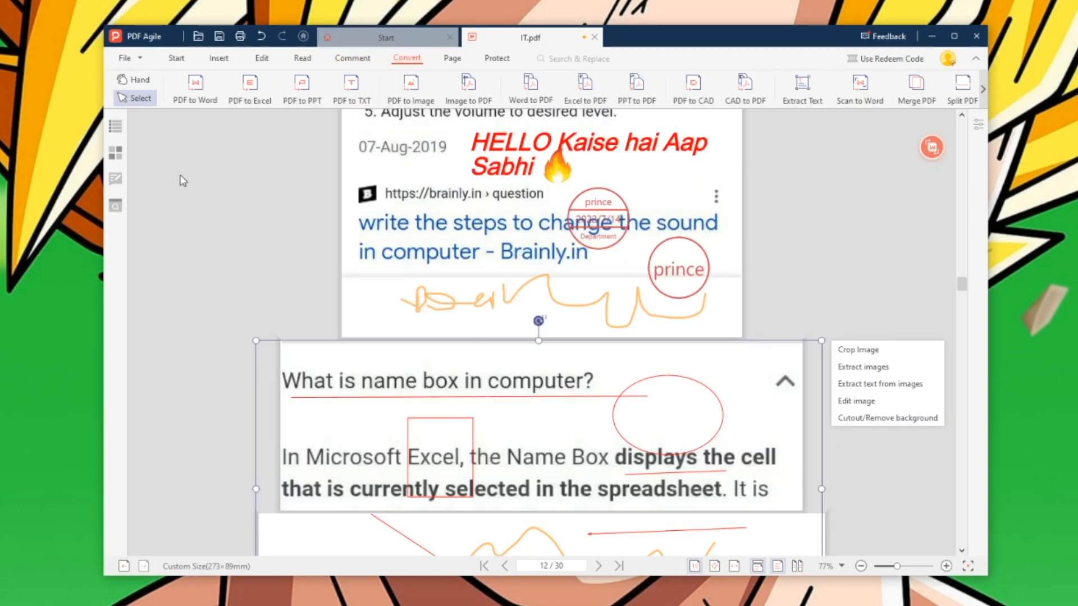
- Reopen the PDF to Word converter and look through its other conversion tabs again
{"action": "left_click", "coordinate": [197, 87]}
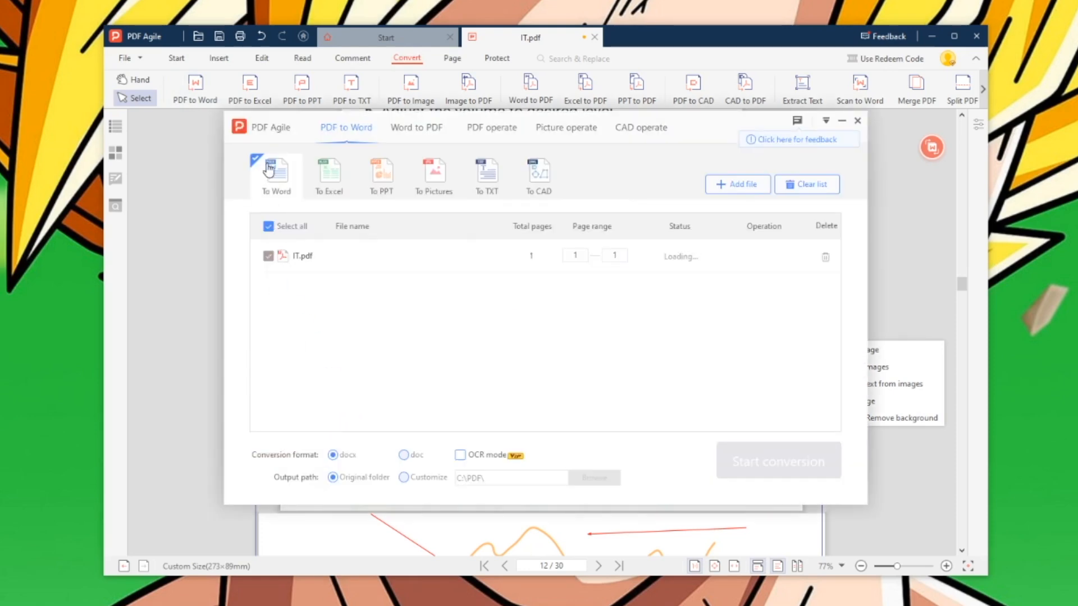
{"action": "left_click", "coordinate": [426, 131]}
{"action": "left_click", "coordinate": [493, 130]}
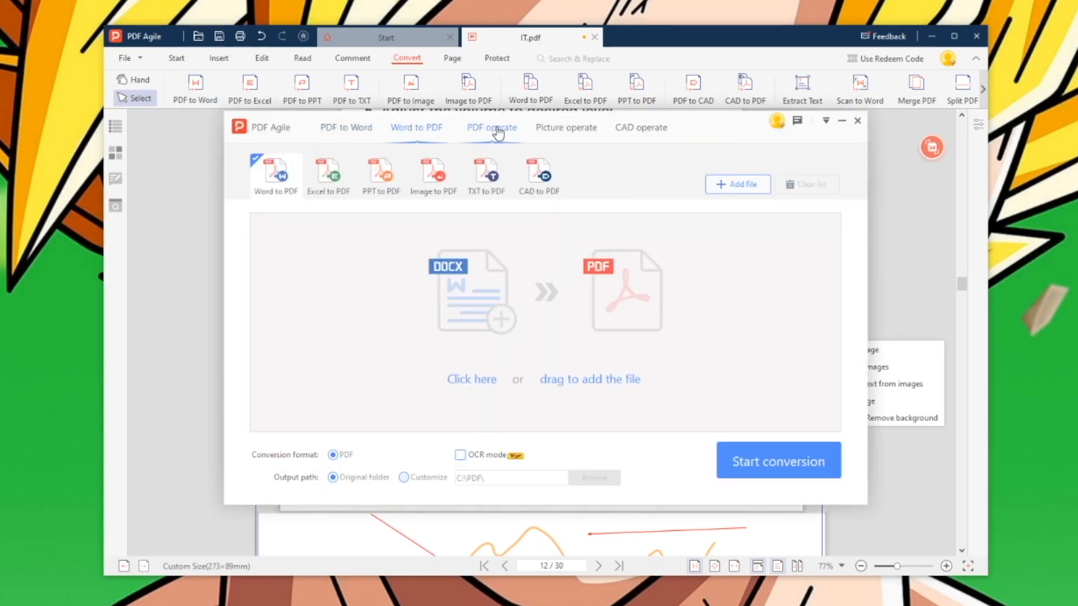
{"action": "left_click", "coordinate": [564, 130]}
{"action": "left_click", "coordinate": [644, 133]}
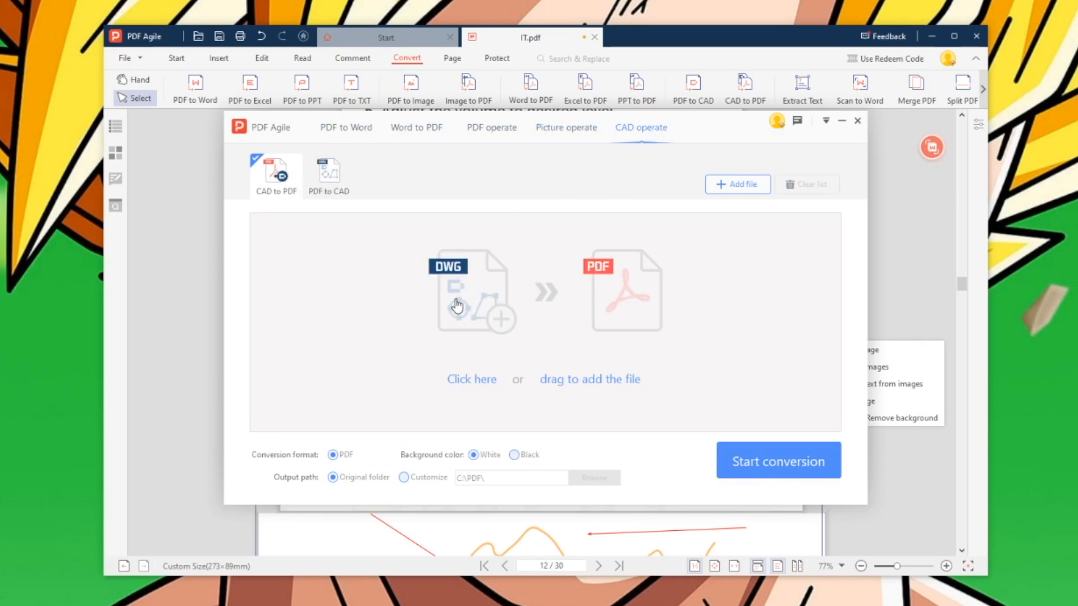
{"action": "left_click", "coordinate": [357, 130]}
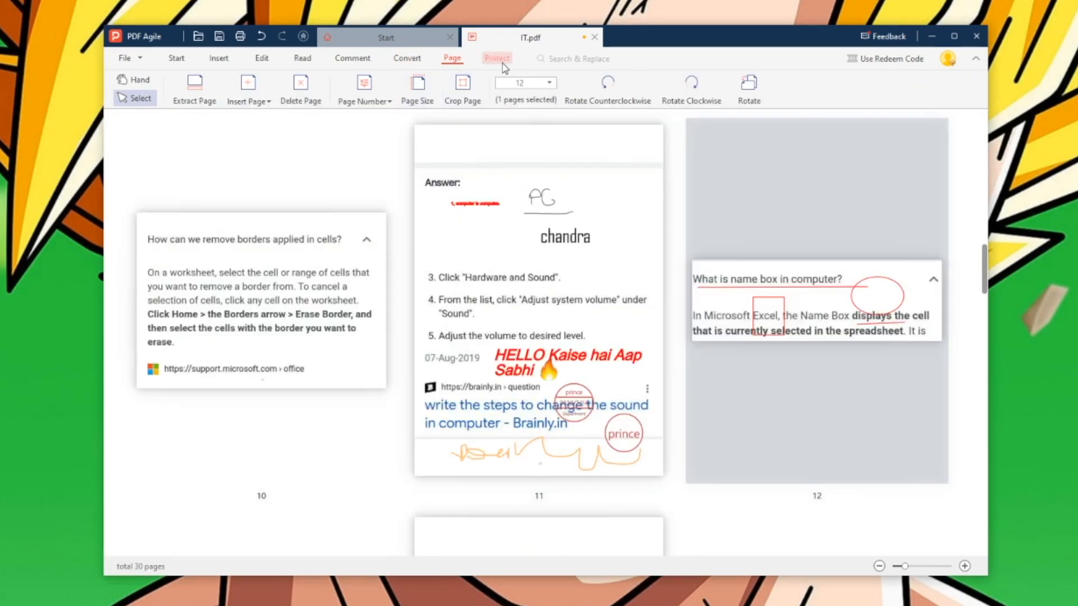
- Encrypt IT.pdf with a password
{"action": "left_click", "coordinate": [497, 59]}
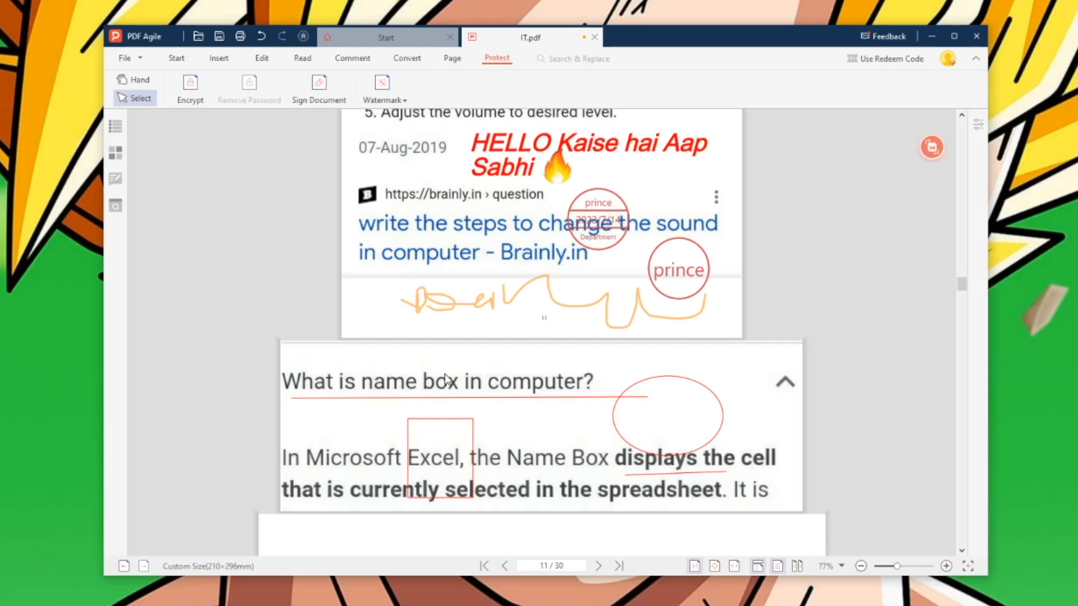
{"action": "left_click", "coordinate": [191, 86]}
{"action": "left_click", "coordinate": [611, 310]}
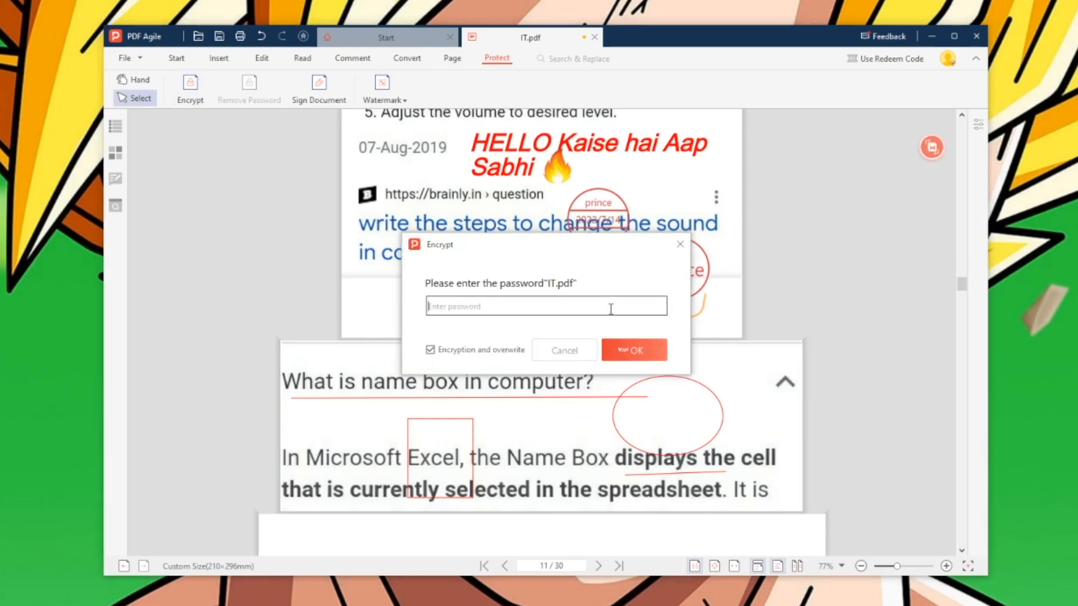
{"action": "type", "text": "123"}
{"action": "left_click", "coordinate": [636, 351]}
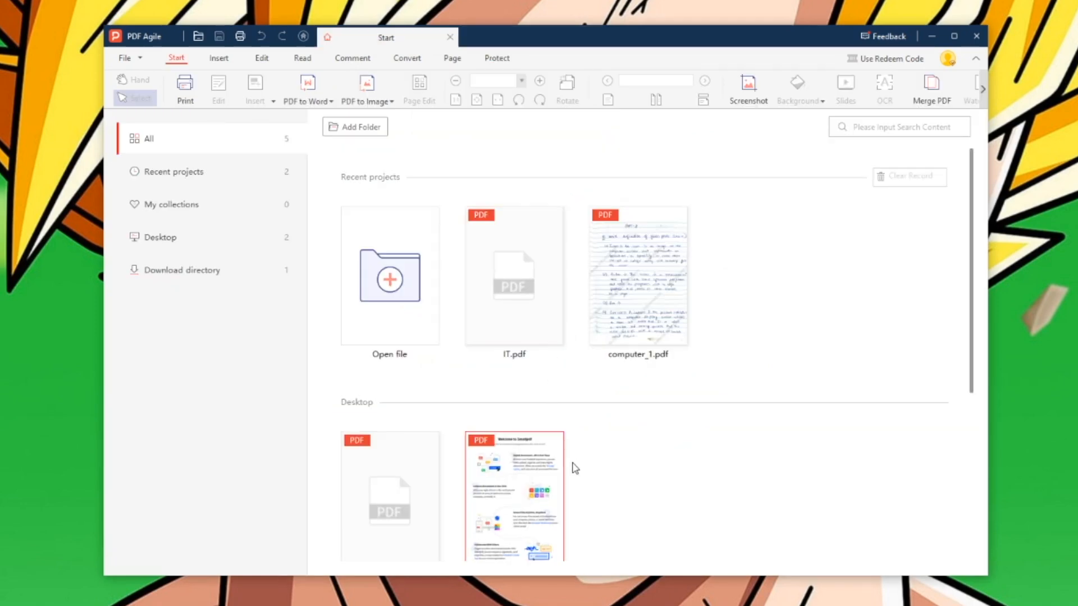
- Reopen IT.pdf and enter its password to unlock it
{"action": "left_click", "coordinate": [531, 291]}
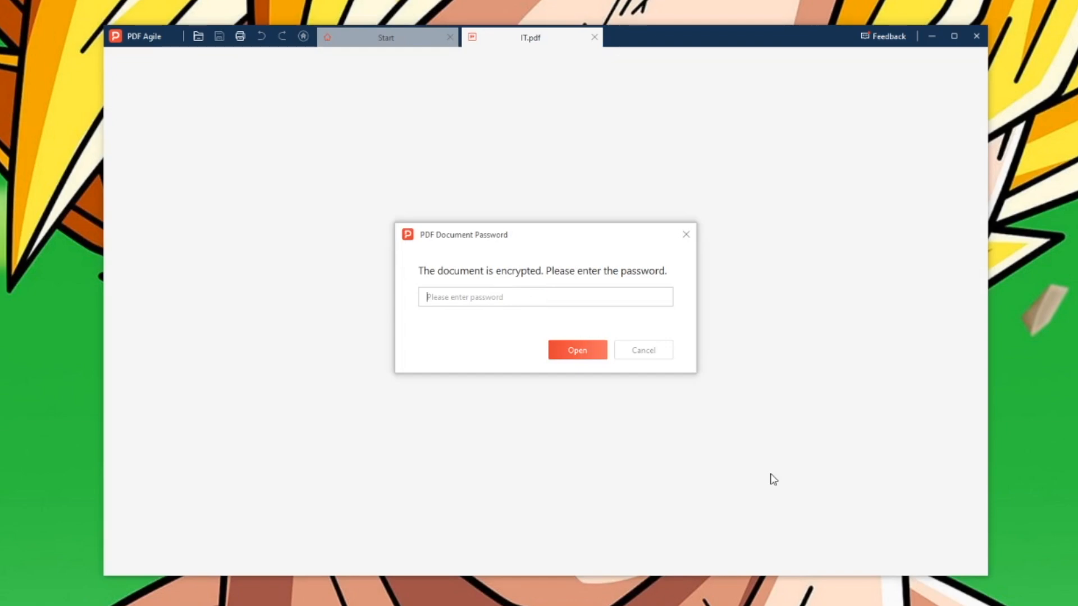
{"action": "type", "text": "12"}
{"action": "key", "text": "Return"}
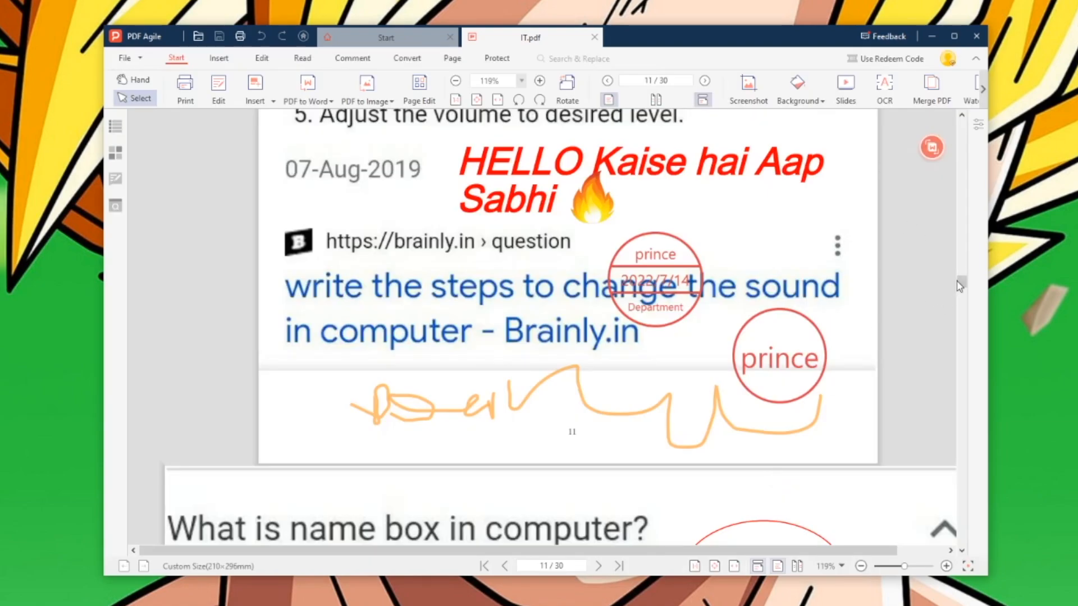
- Try compressing IT.pdf, abandon it after the password prompt, and open the Extract Text OCR tool
{"action": "left_click_drag", "start_coordinate": [959, 286], "coordinate": [962, 280]}
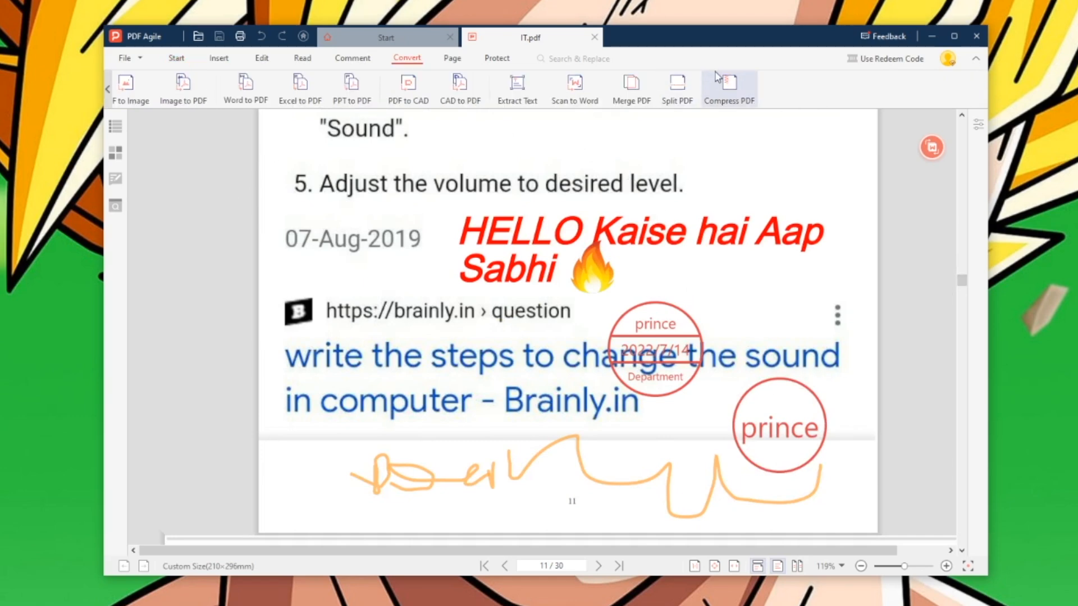
{"action": "left_click", "coordinate": [726, 86]}
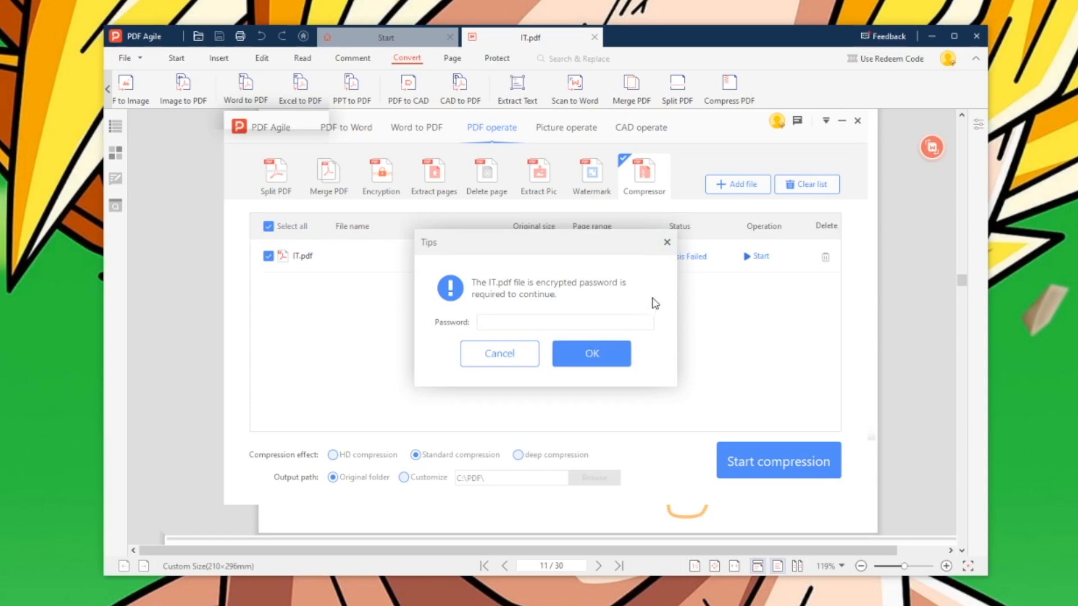
{"action": "left_click", "coordinate": [668, 242]}
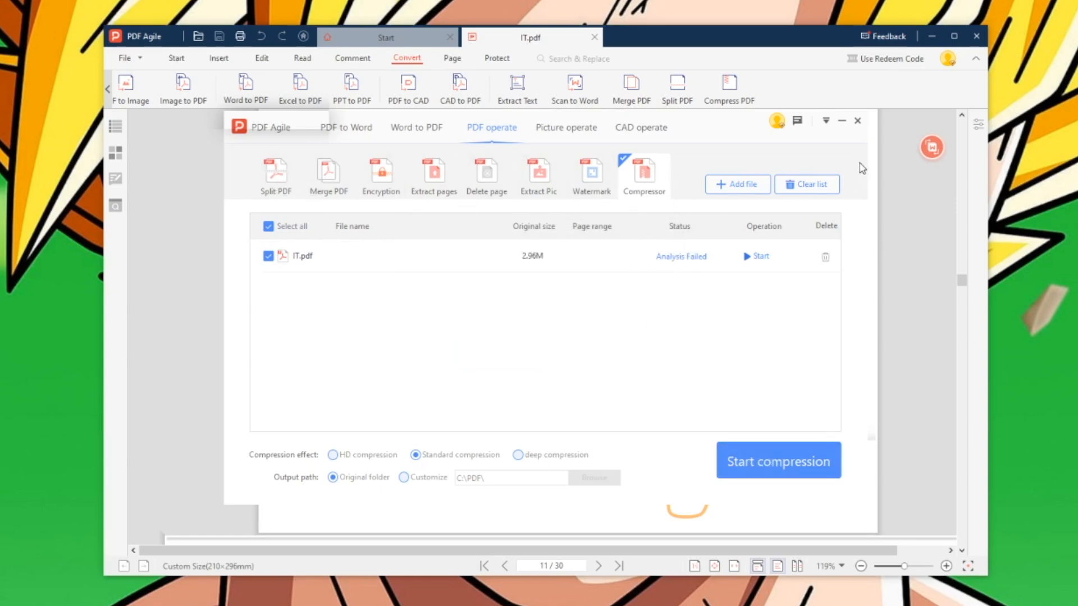
{"action": "left_click", "coordinate": [857, 120]}
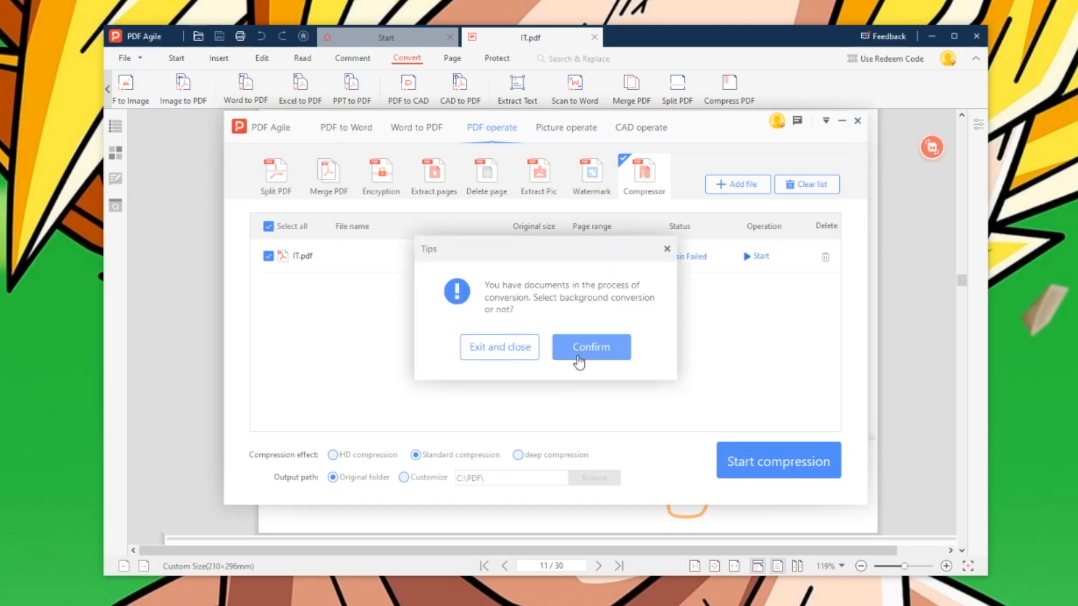
{"action": "left_click", "coordinate": [534, 348]}
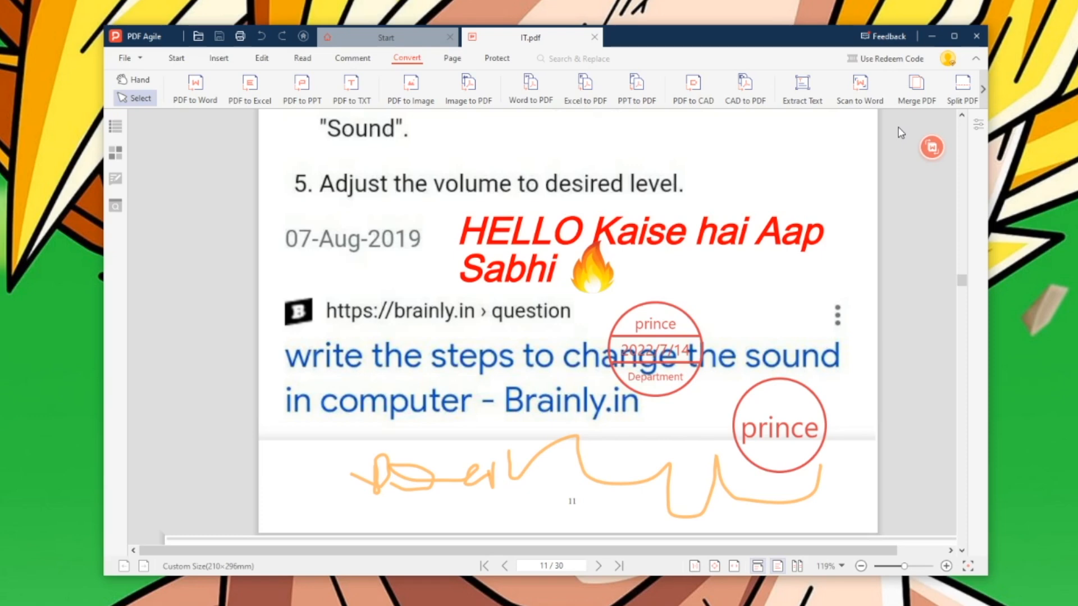
{"action": "left_click", "coordinate": [983, 88]}
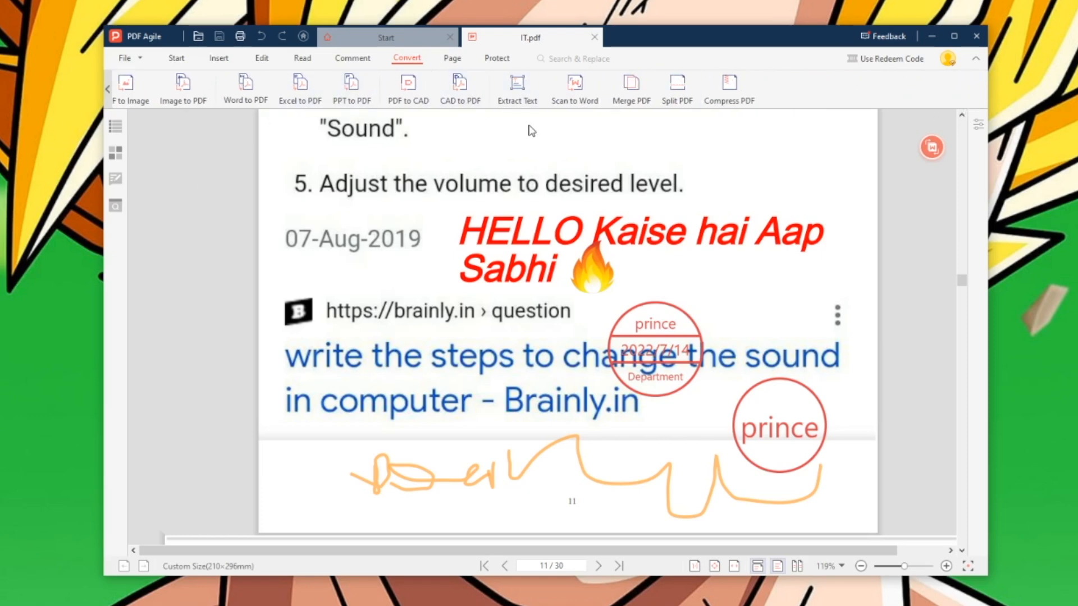
{"action": "left_click", "coordinate": [517, 87]}
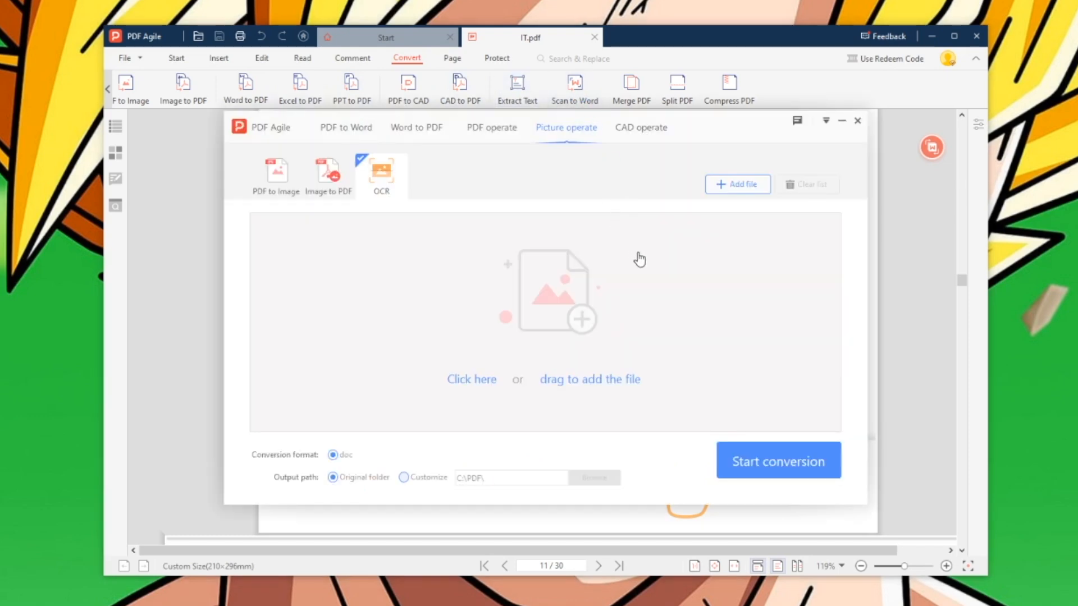
- OCR a PNG image into a Word document, confirming IT.pdf's password when asked
{"action": "left_click", "coordinate": [381, 192]}
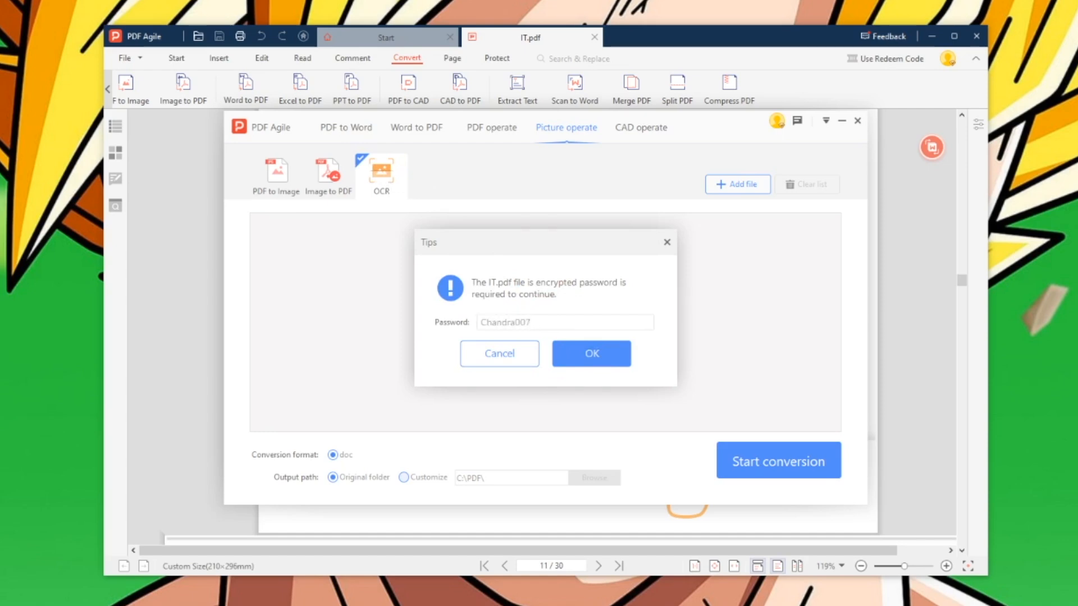
{"action": "left_click", "coordinate": [635, 348]}
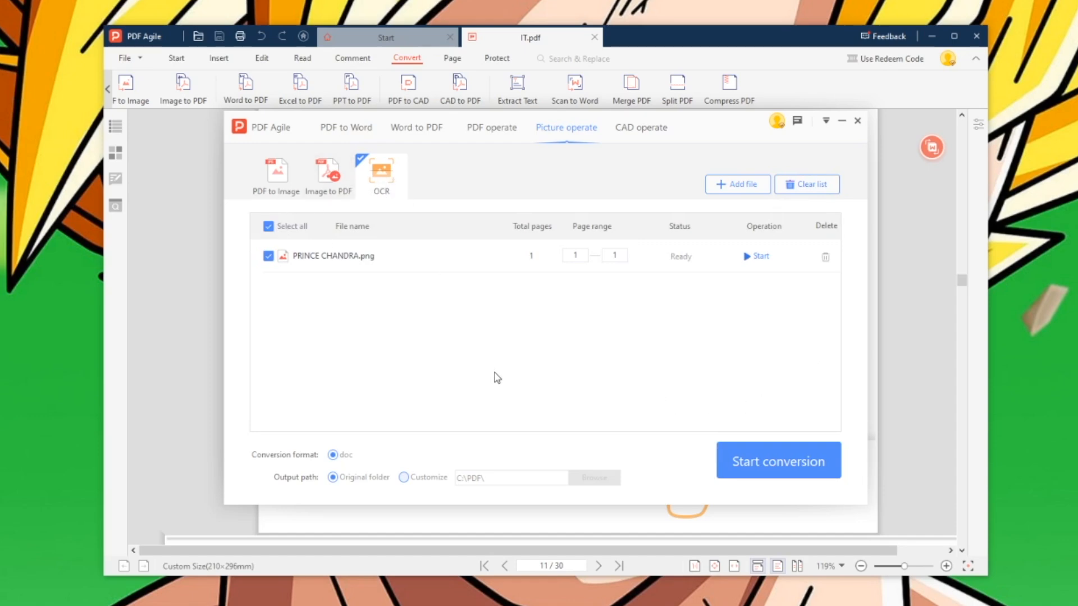
{"action": "left_click", "coordinate": [787, 464]}
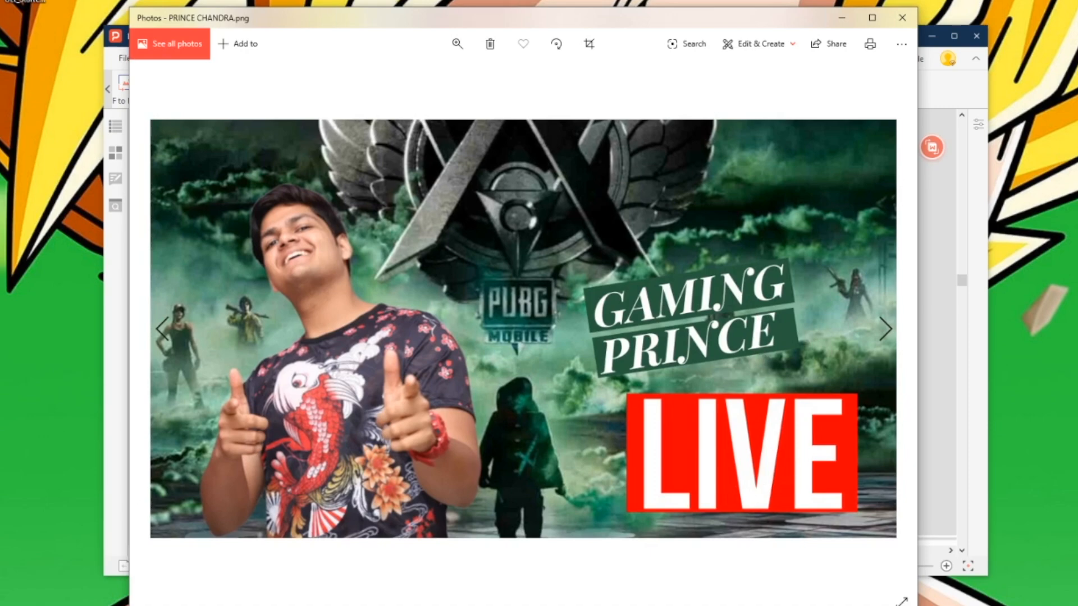
- Review the recognised words PUBG, GAMING, PRINCE and LVE in the Word document
{"action": "left_click", "coordinate": [337, 605]}
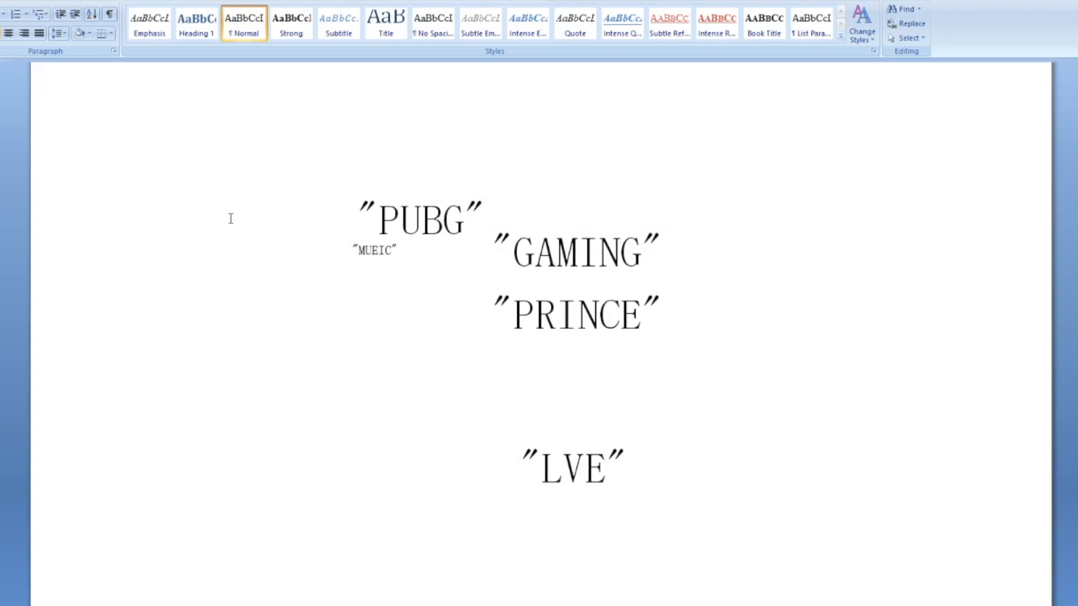
{"action": "left_click_drag", "start_coordinate": [677, 400], "coordinate": [447, 190]}
{"action": "left_click", "coordinate": [375, 177]}
{"action": "scroll", "coordinate": [328, 198], "scroll_direction": "up", "scroll_amount": 2}
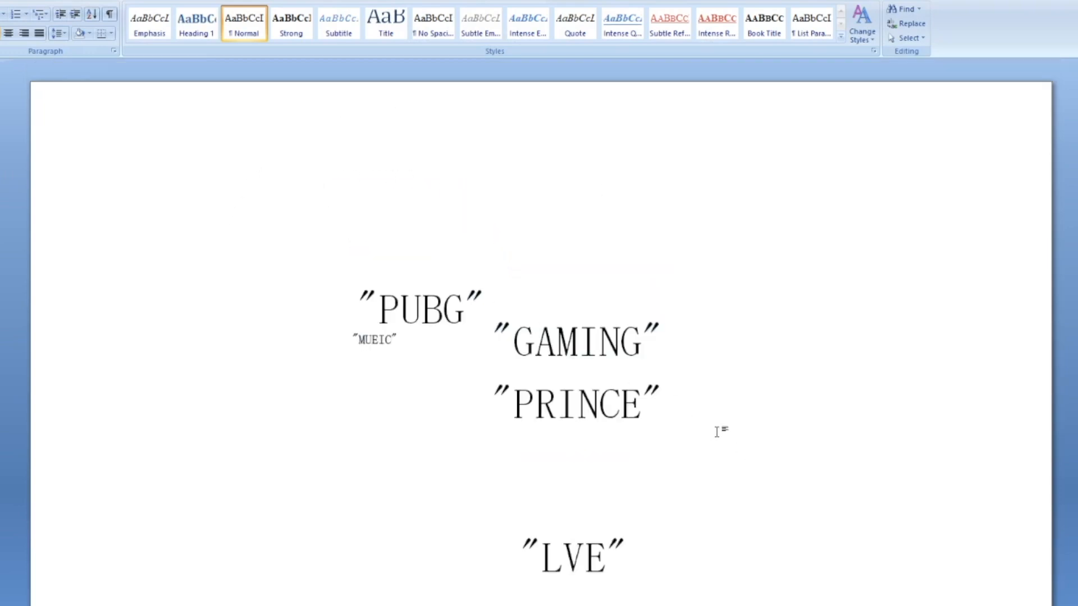
- Compare the Word text with the original image, then close Photos and the OCR window
{"action": "left_click", "coordinate": [484, 605]}
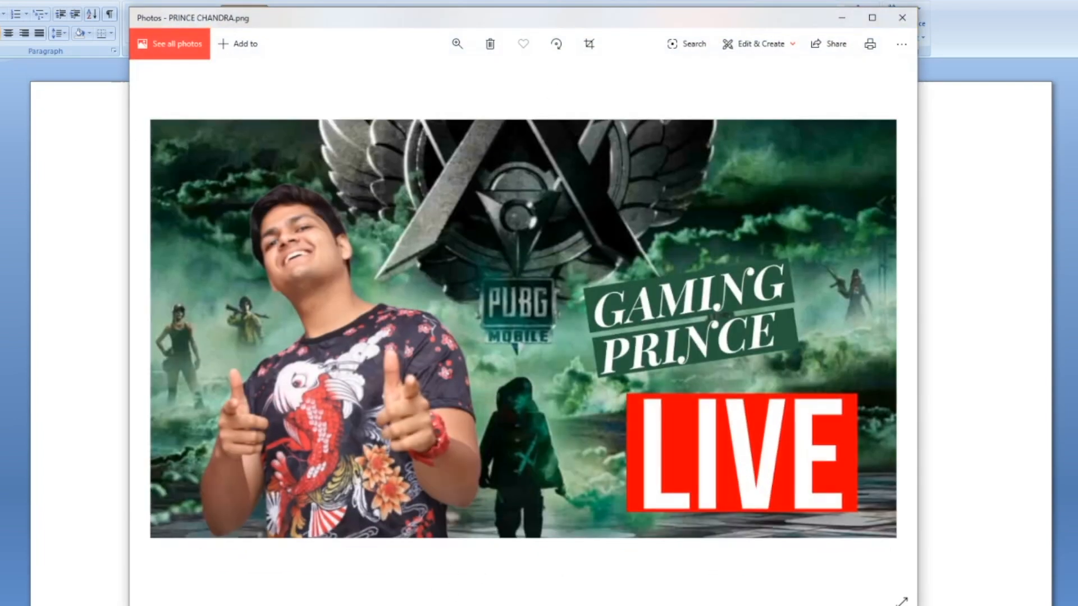
{"action": "left_click", "coordinate": [302, 605]}
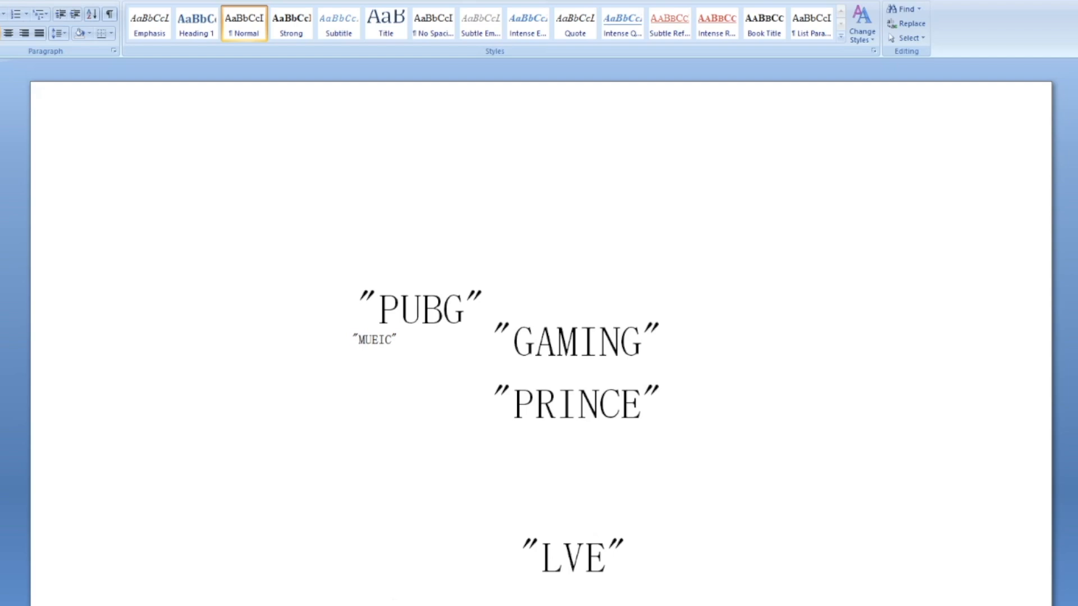
{"action": "left_click", "coordinate": [302, 605]}
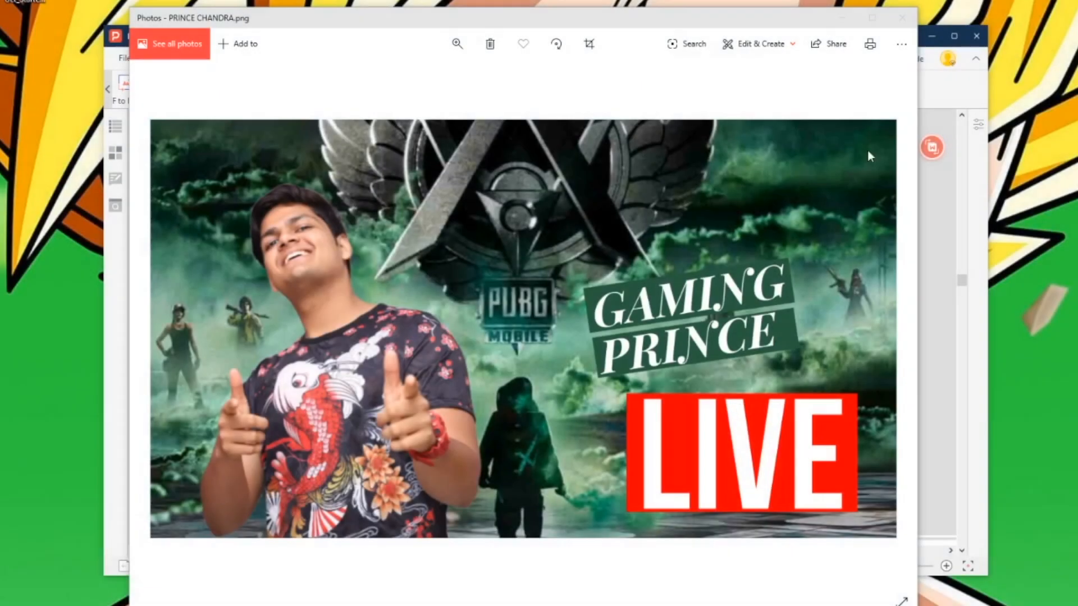
{"action": "left_click", "coordinate": [904, 25]}
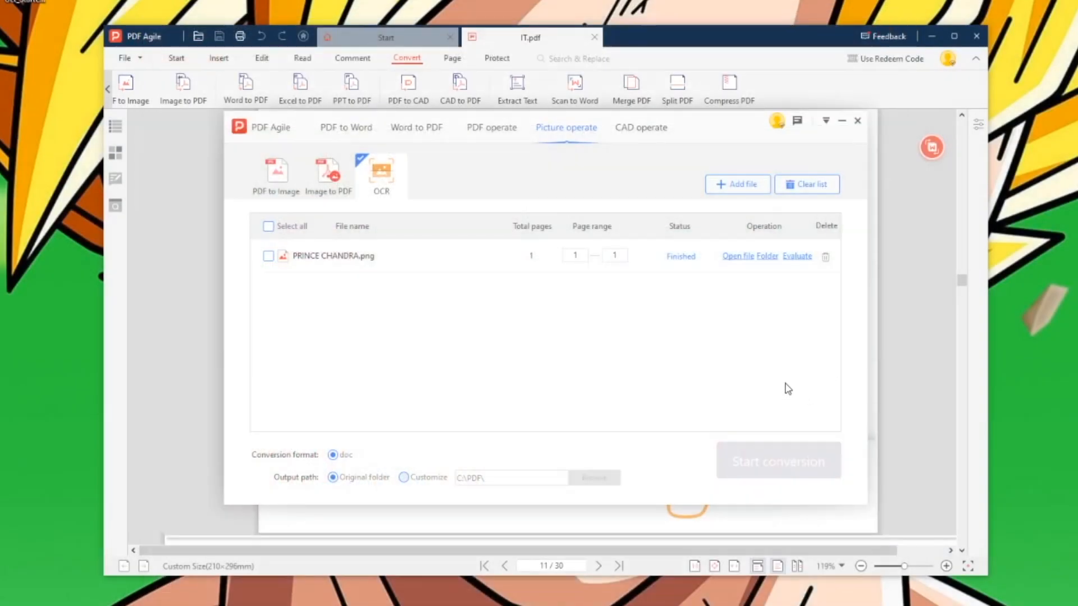
{"action": "left_click", "coordinate": [858, 120]}
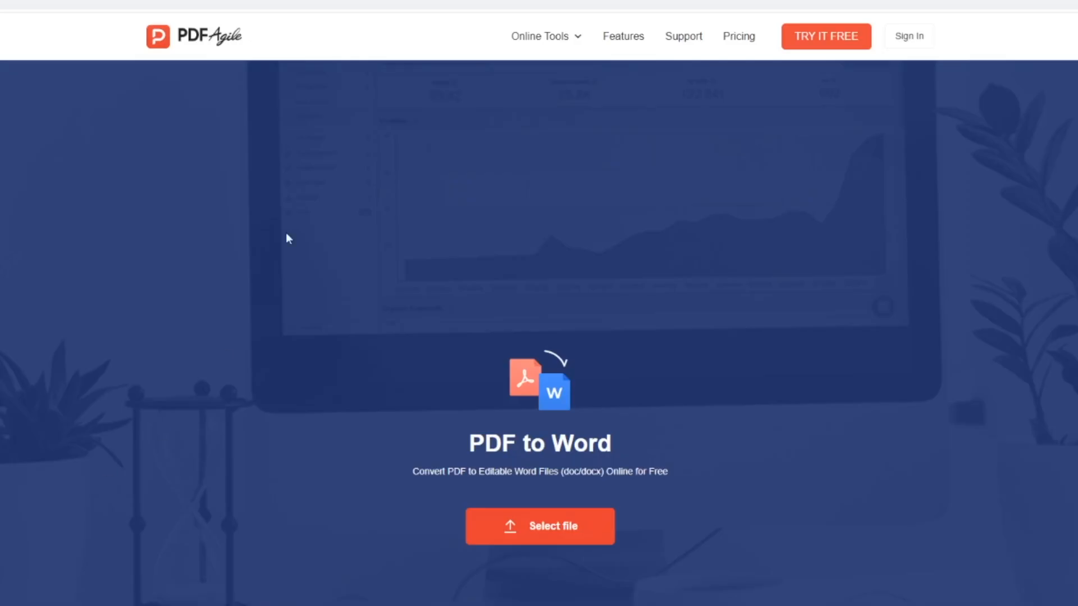
- Browse the Online Tools list and the online PDF to Word upload page
{"action": "left_click", "coordinate": [554, 39]}
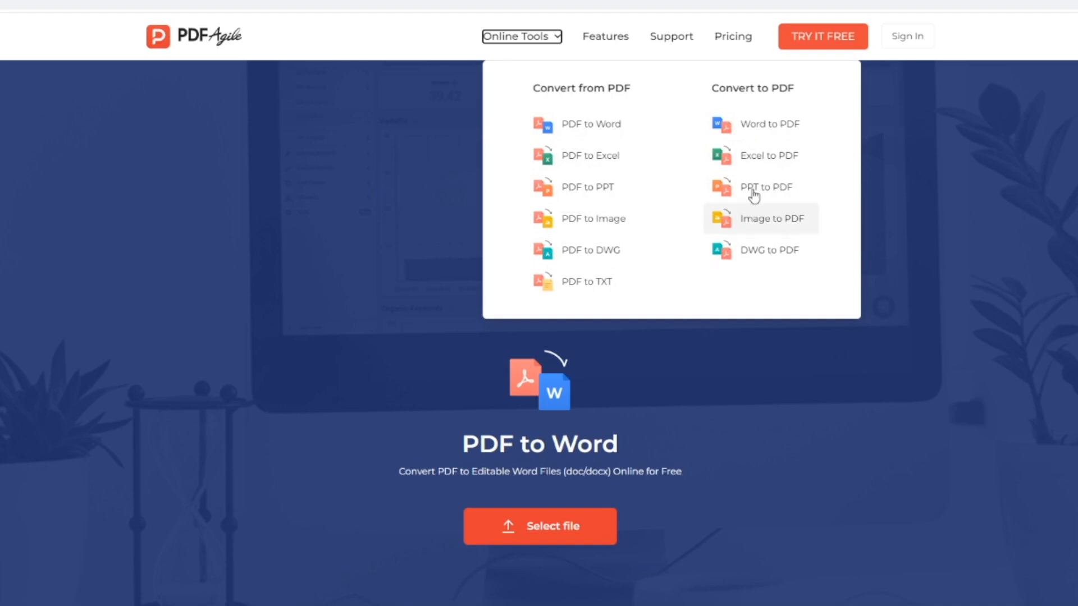
{"action": "left_click", "coordinate": [518, 38]}
{"action": "left_click", "coordinate": [534, 529]}
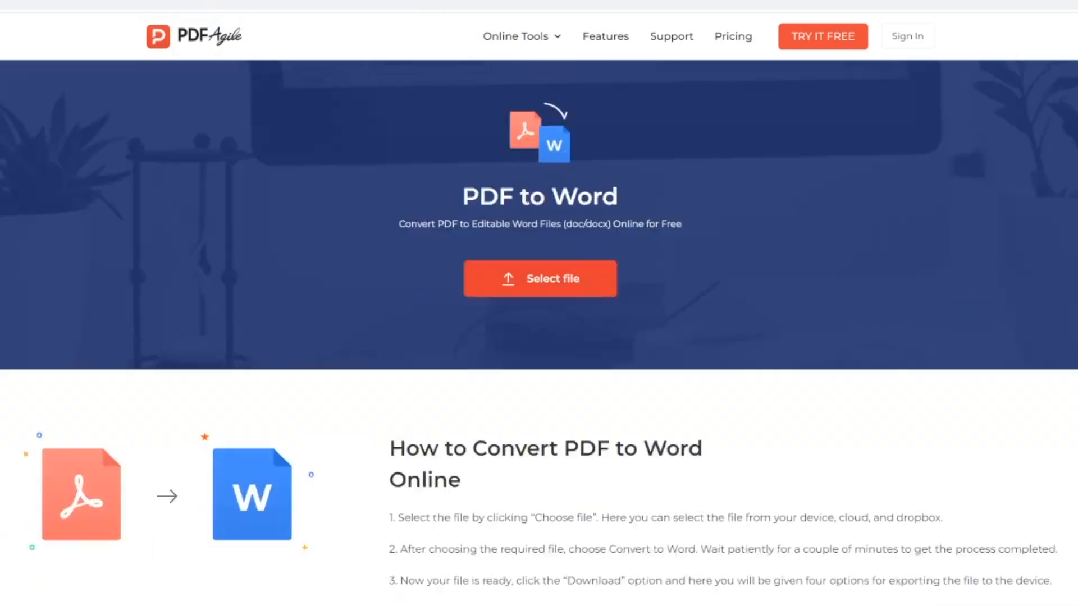
{"action": "scroll", "coordinate": [539, 331], "scroll_direction": "down", "scroll_amount": 2}
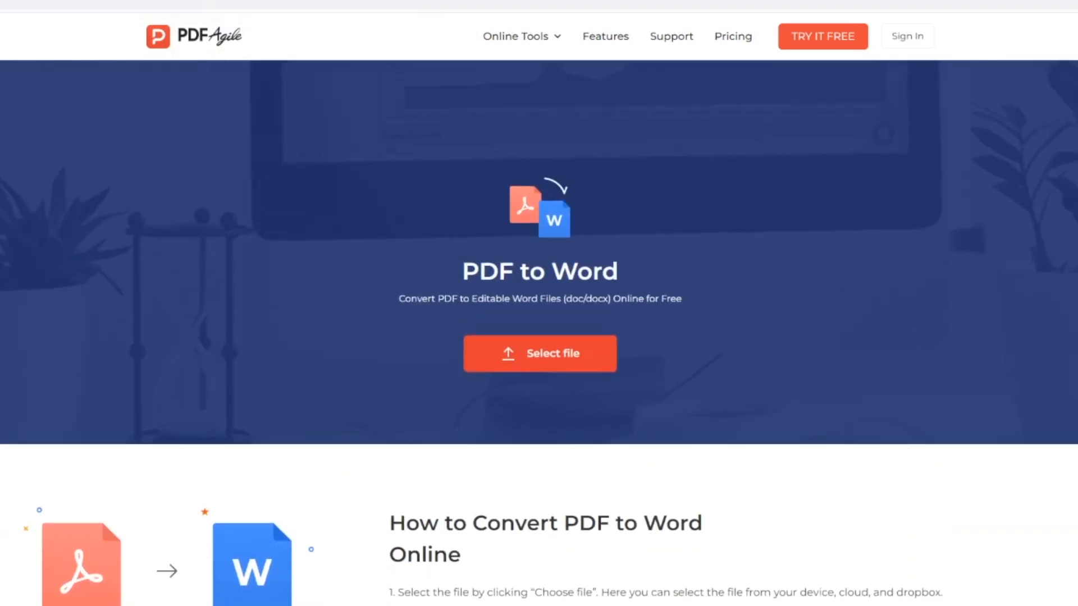
{"action": "scroll", "coordinate": [539, 331], "scroll_direction": "down", "scroll_amount": 4}
{"action": "scroll", "coordinate": [539, 332], "scroll_direction": "down", "scroll_amount": 2}
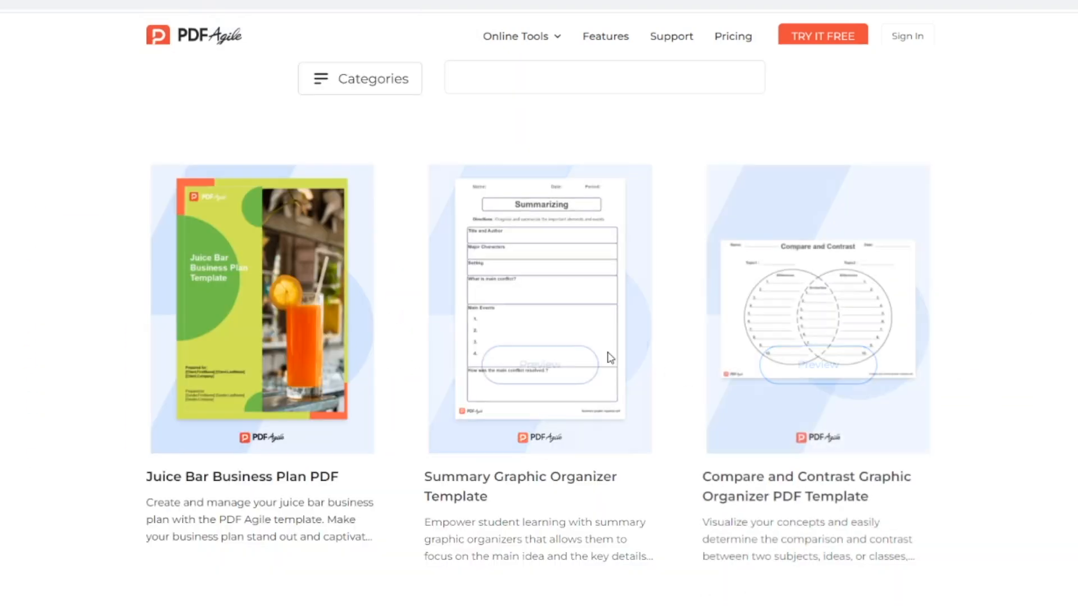
- Open and scroll through the Summary Graphic Organizer Template page
{"action": "left_click", "coordinate": [521, 354]}
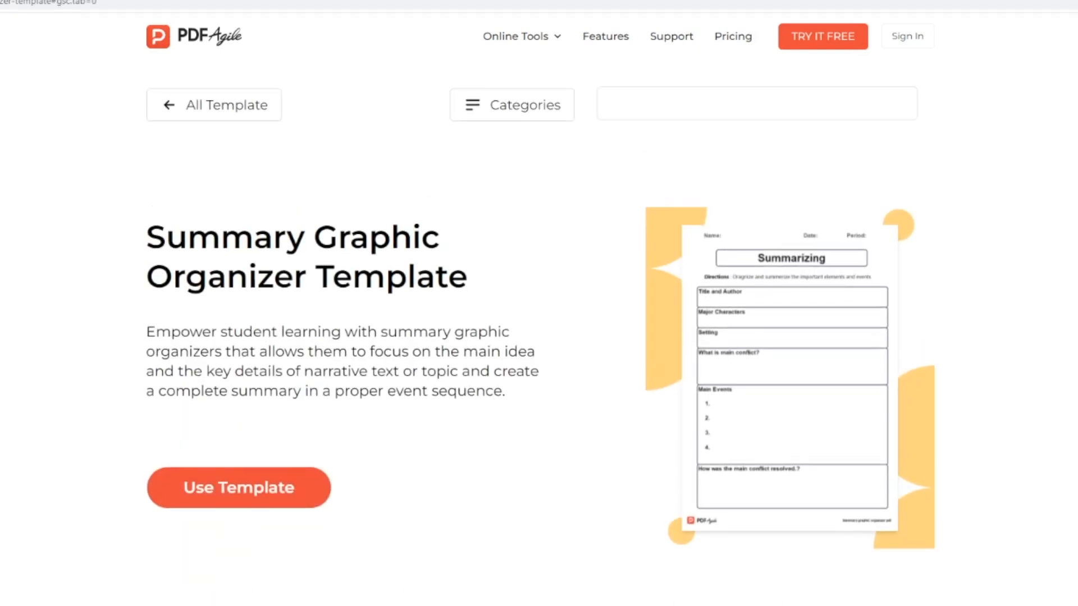
{"action": "scroll", "coordinate": [539, 331], "scroll_direction": "down", "scroll_amount": 6}
{"action": "scroll", "coordinate": [539, 331], "scroll_direction": "up", "scroll_amount": 5}
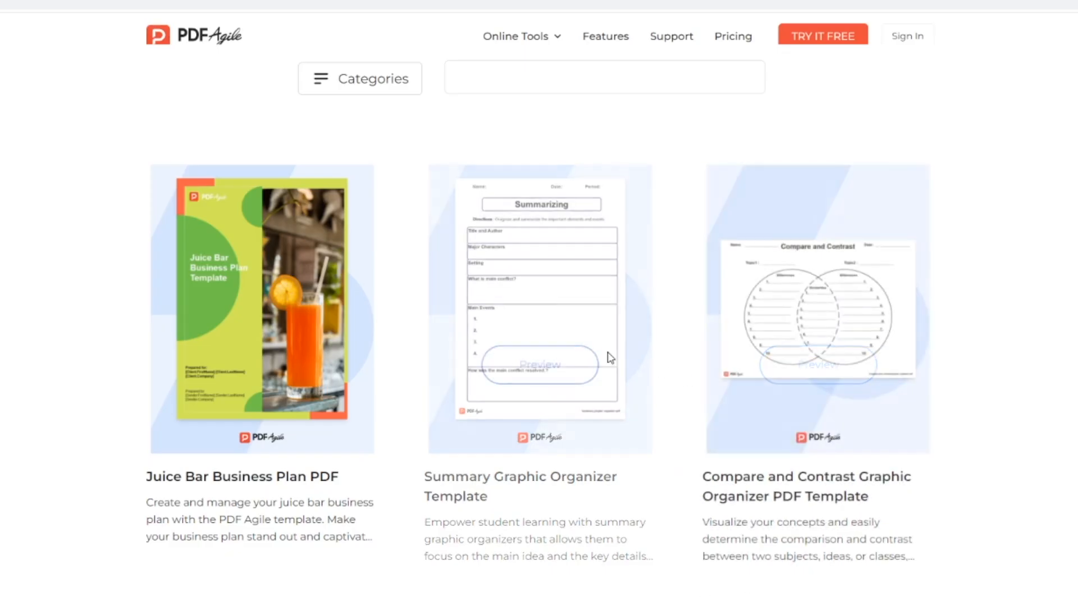
{"action": "mouse_move", "coordinate": [522, 359]}
{"action": "scroll", "coordinate": [977, 366], "scroll_direction": "up", "scroll_amount": 3}
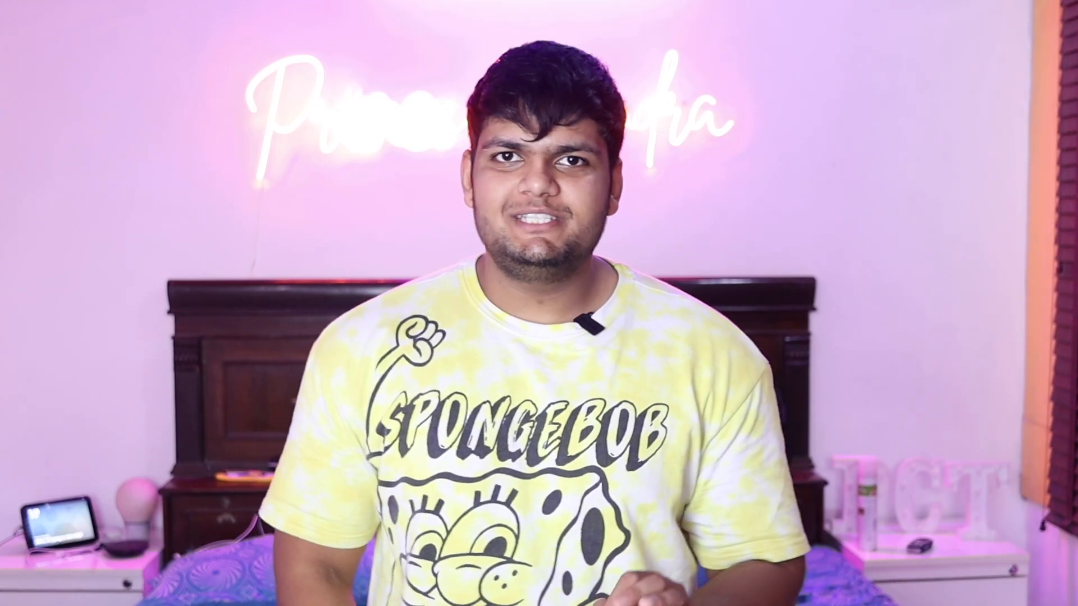